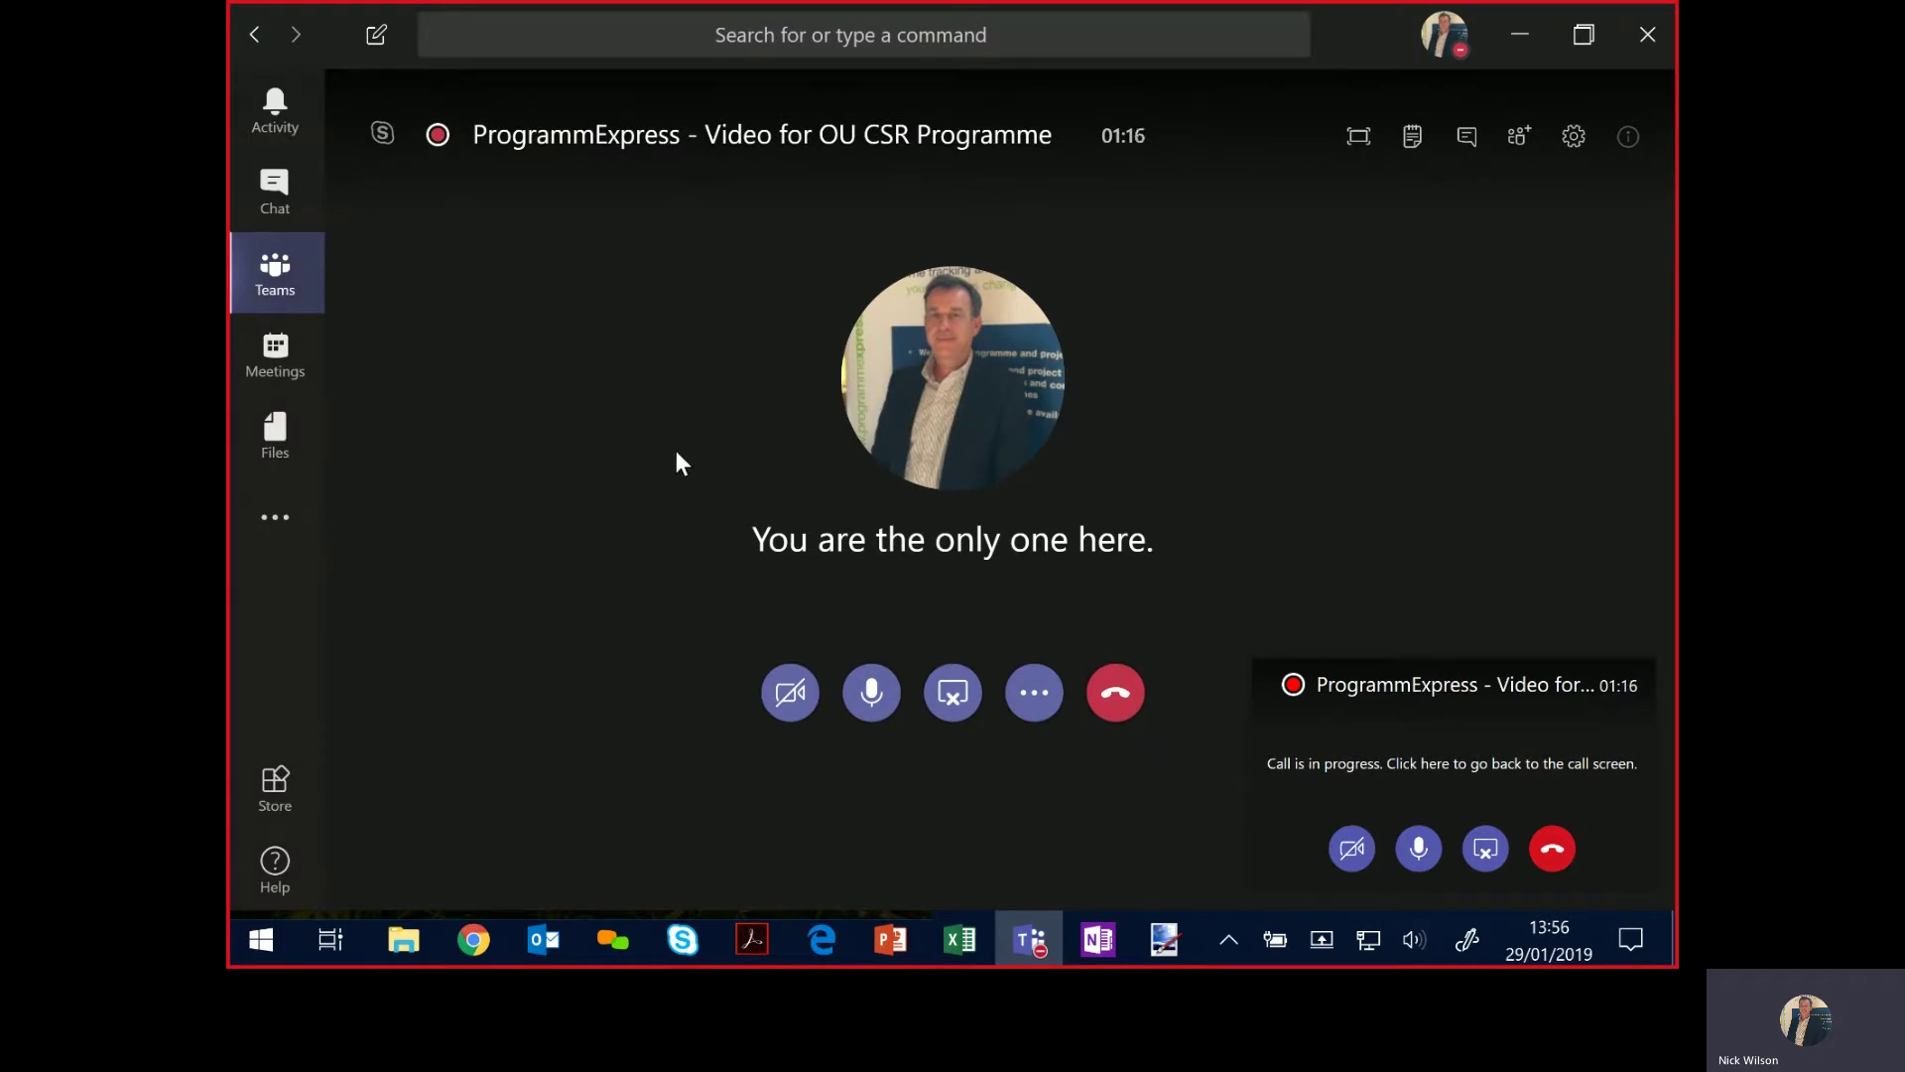
Switch from the Teams call window to the ProgrammExpress login page in Chrome.
key("alt+Tab")
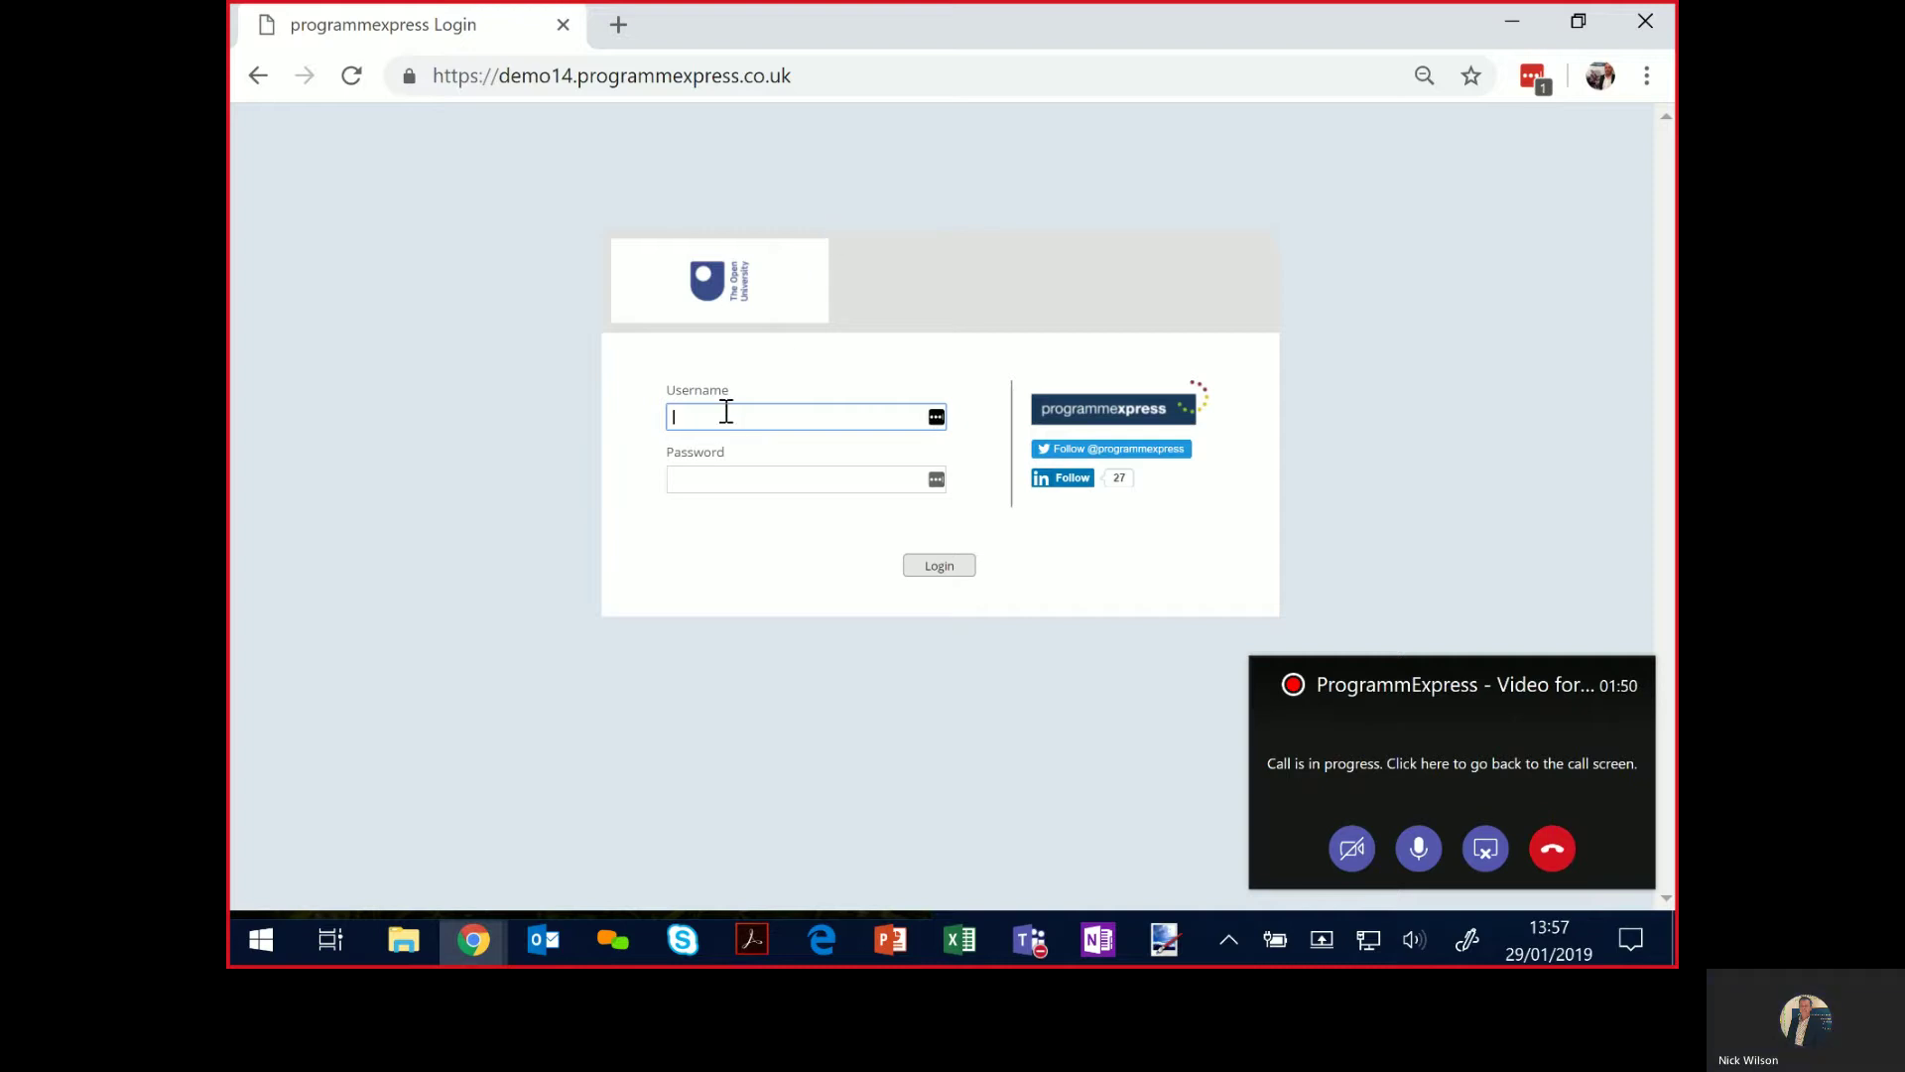
Log in to ProgrammExpress with the administrator username and password.
type("_admin")
key("Tab")
type("••••")
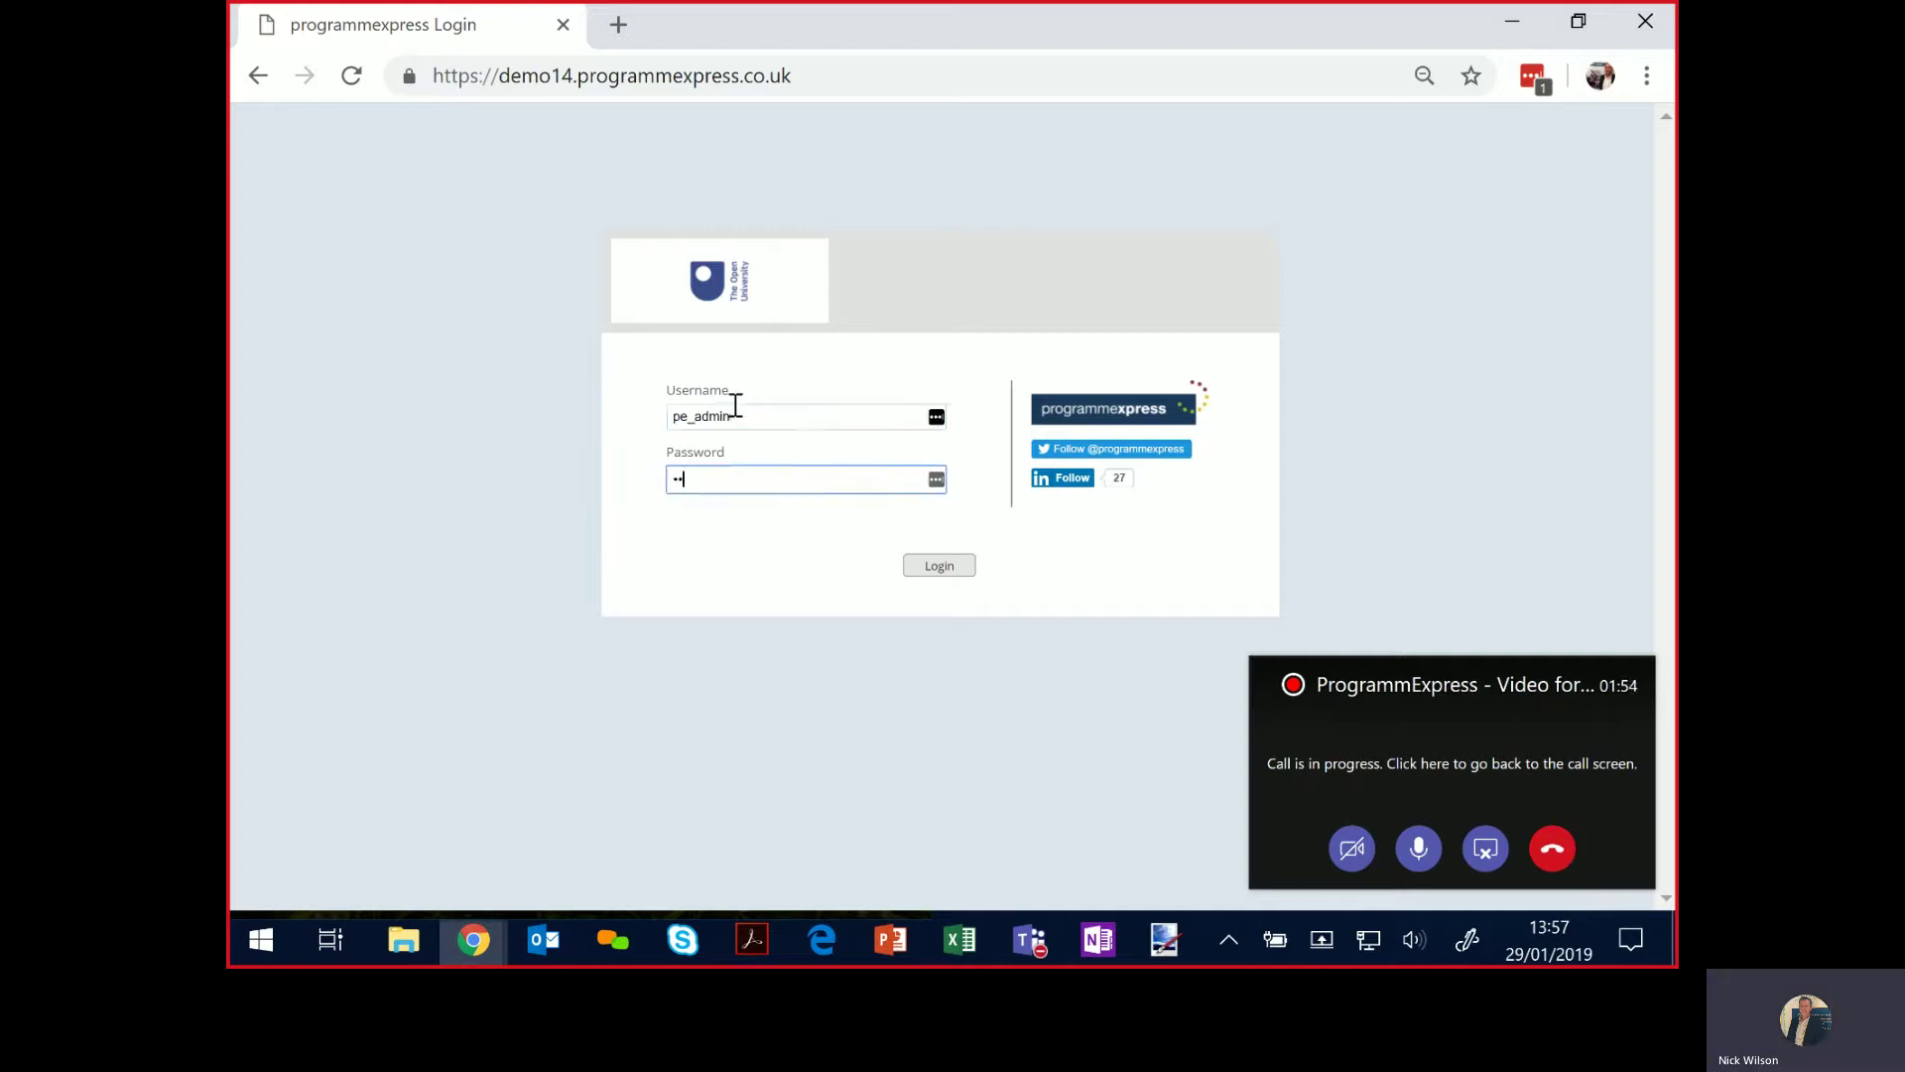
type("••••")
key("Return")
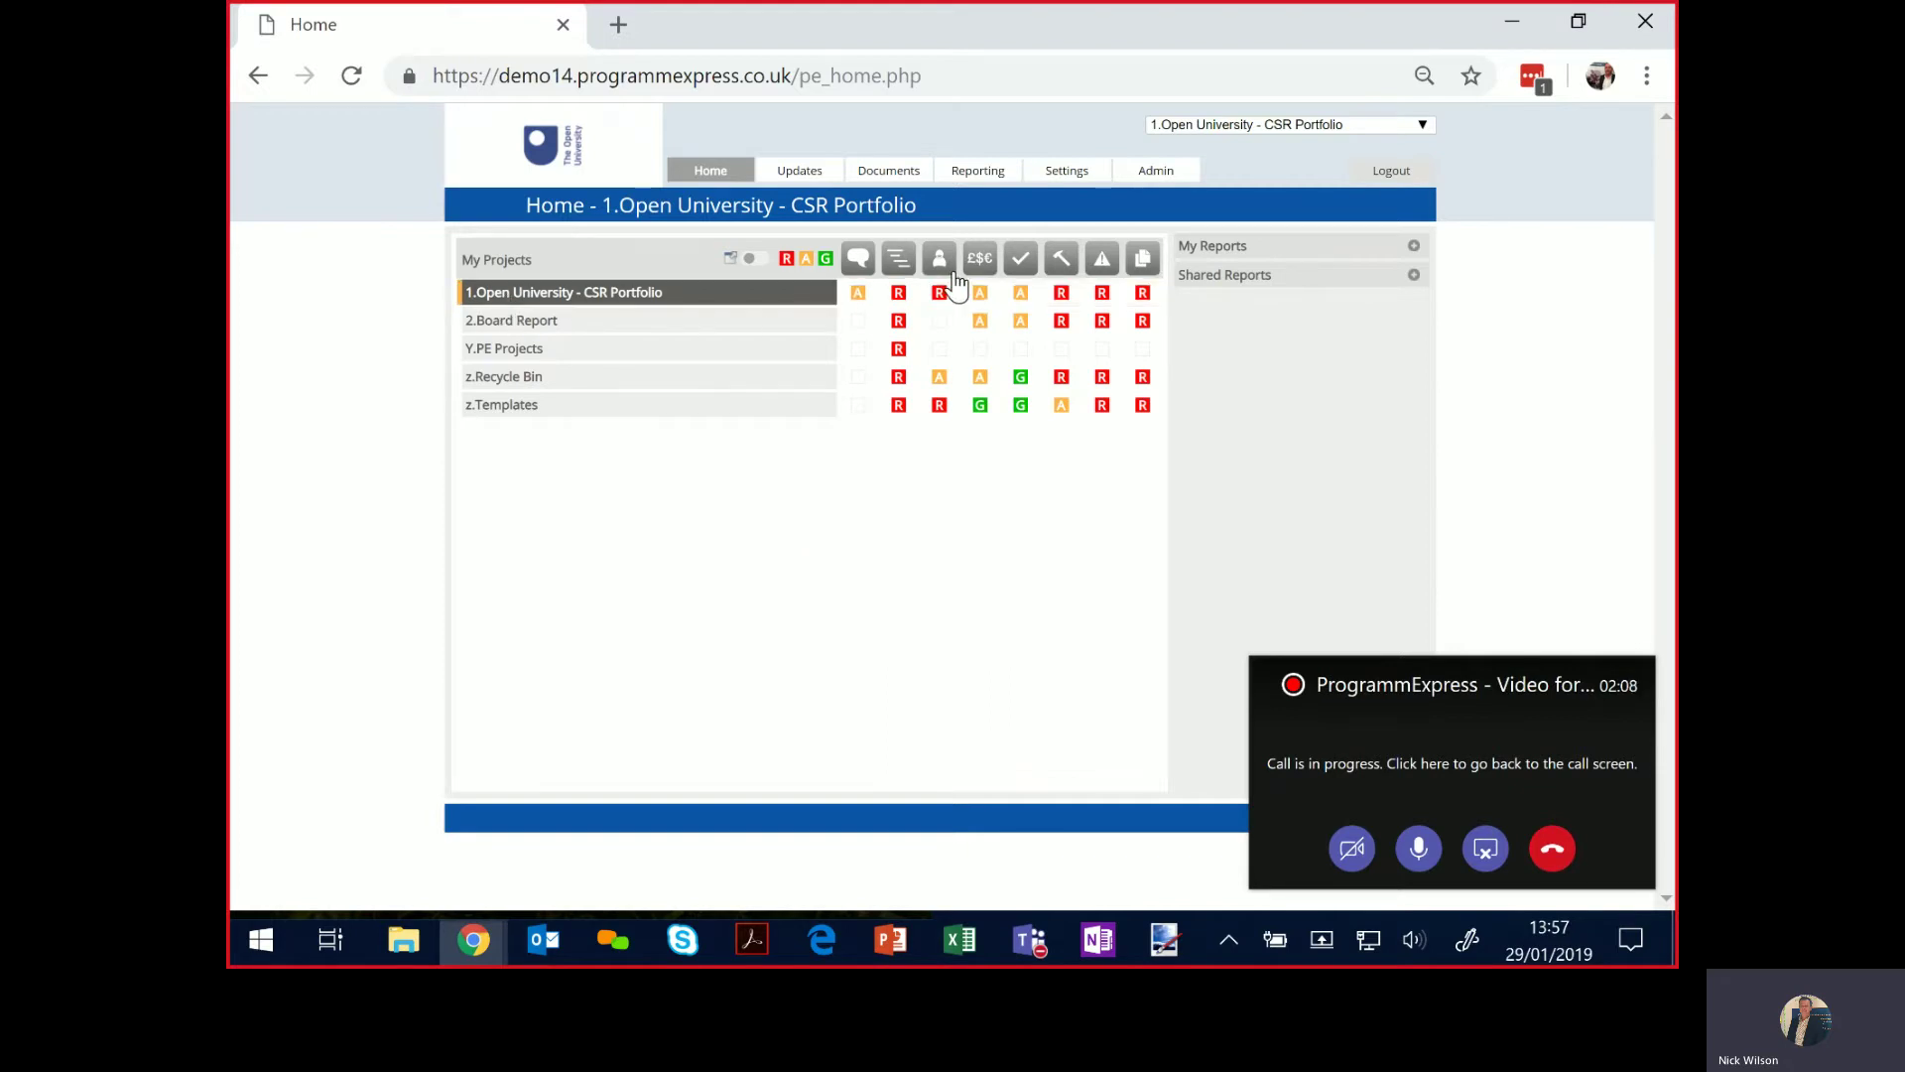
Expand the CSR Portfolio and open Programmes 1, 2 and 3 to list their projects.
left_click(531, 301)
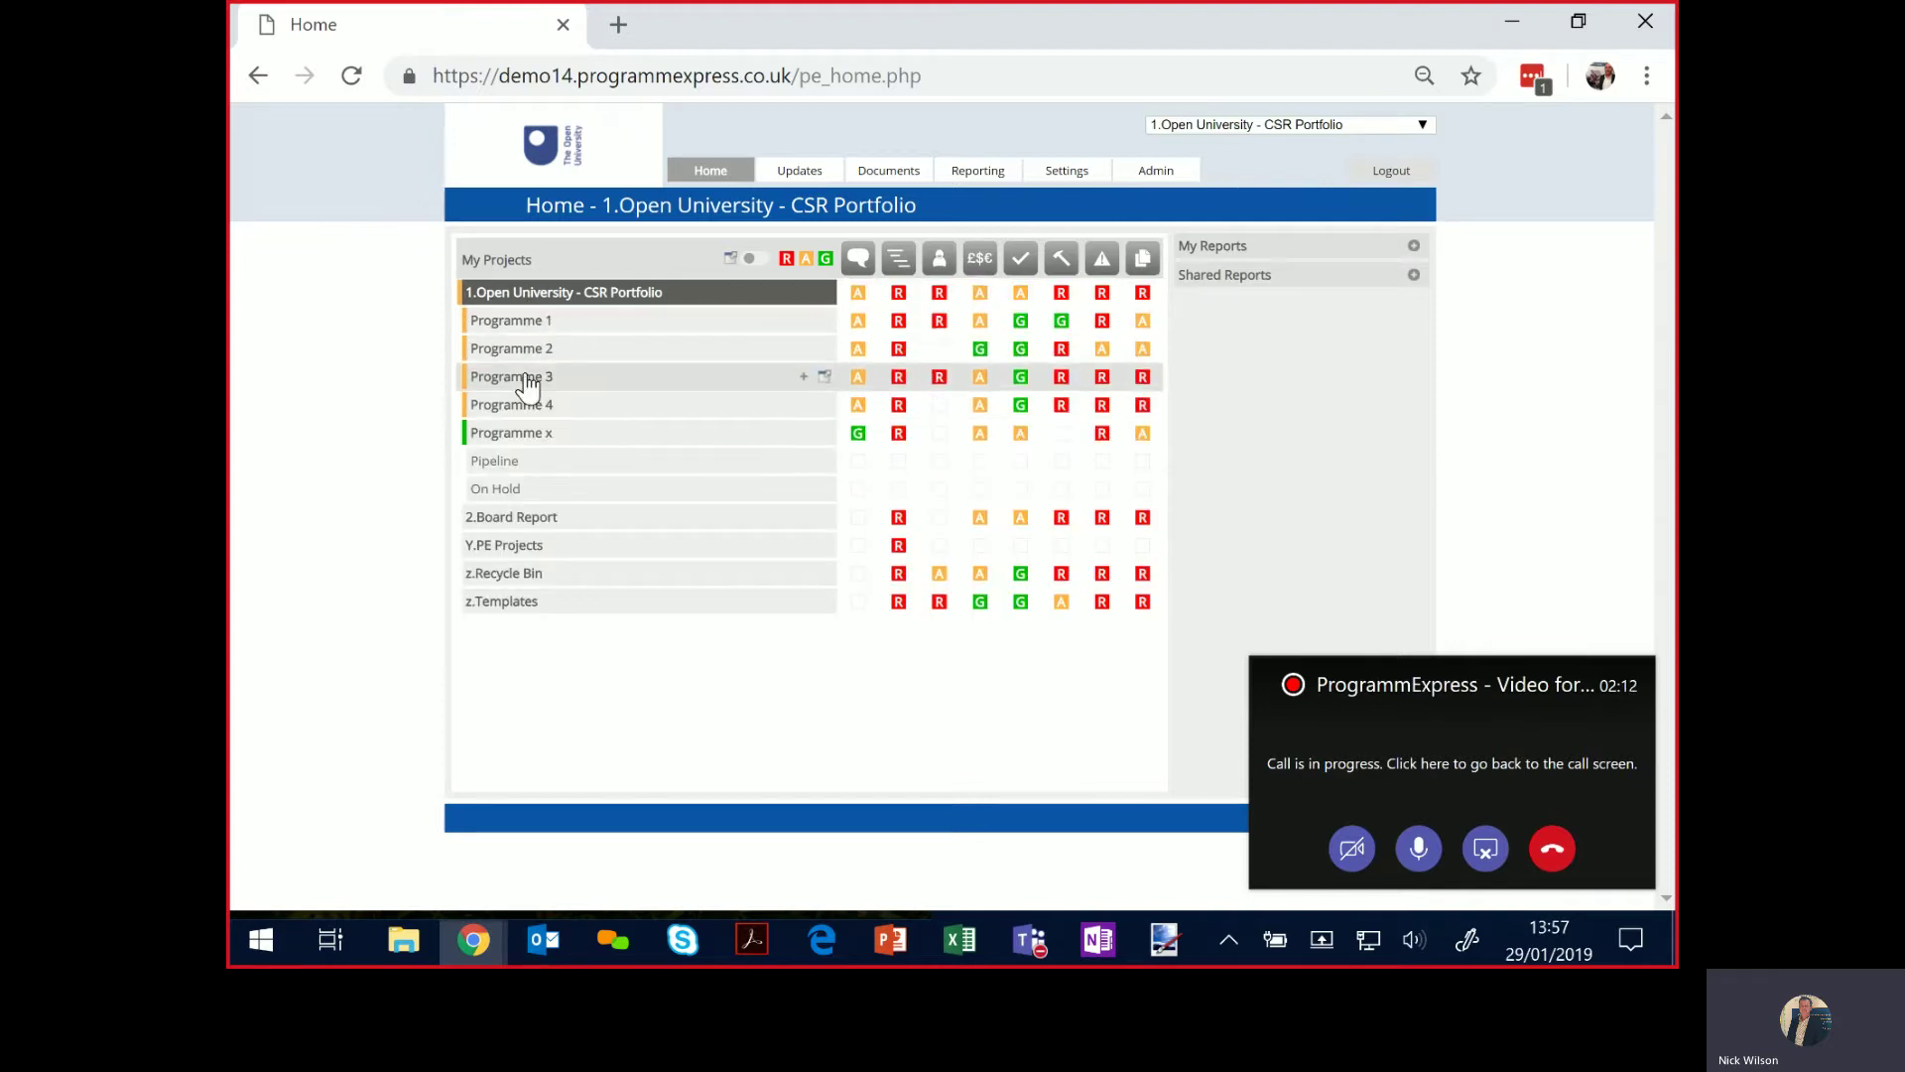
left_click(521, 330)
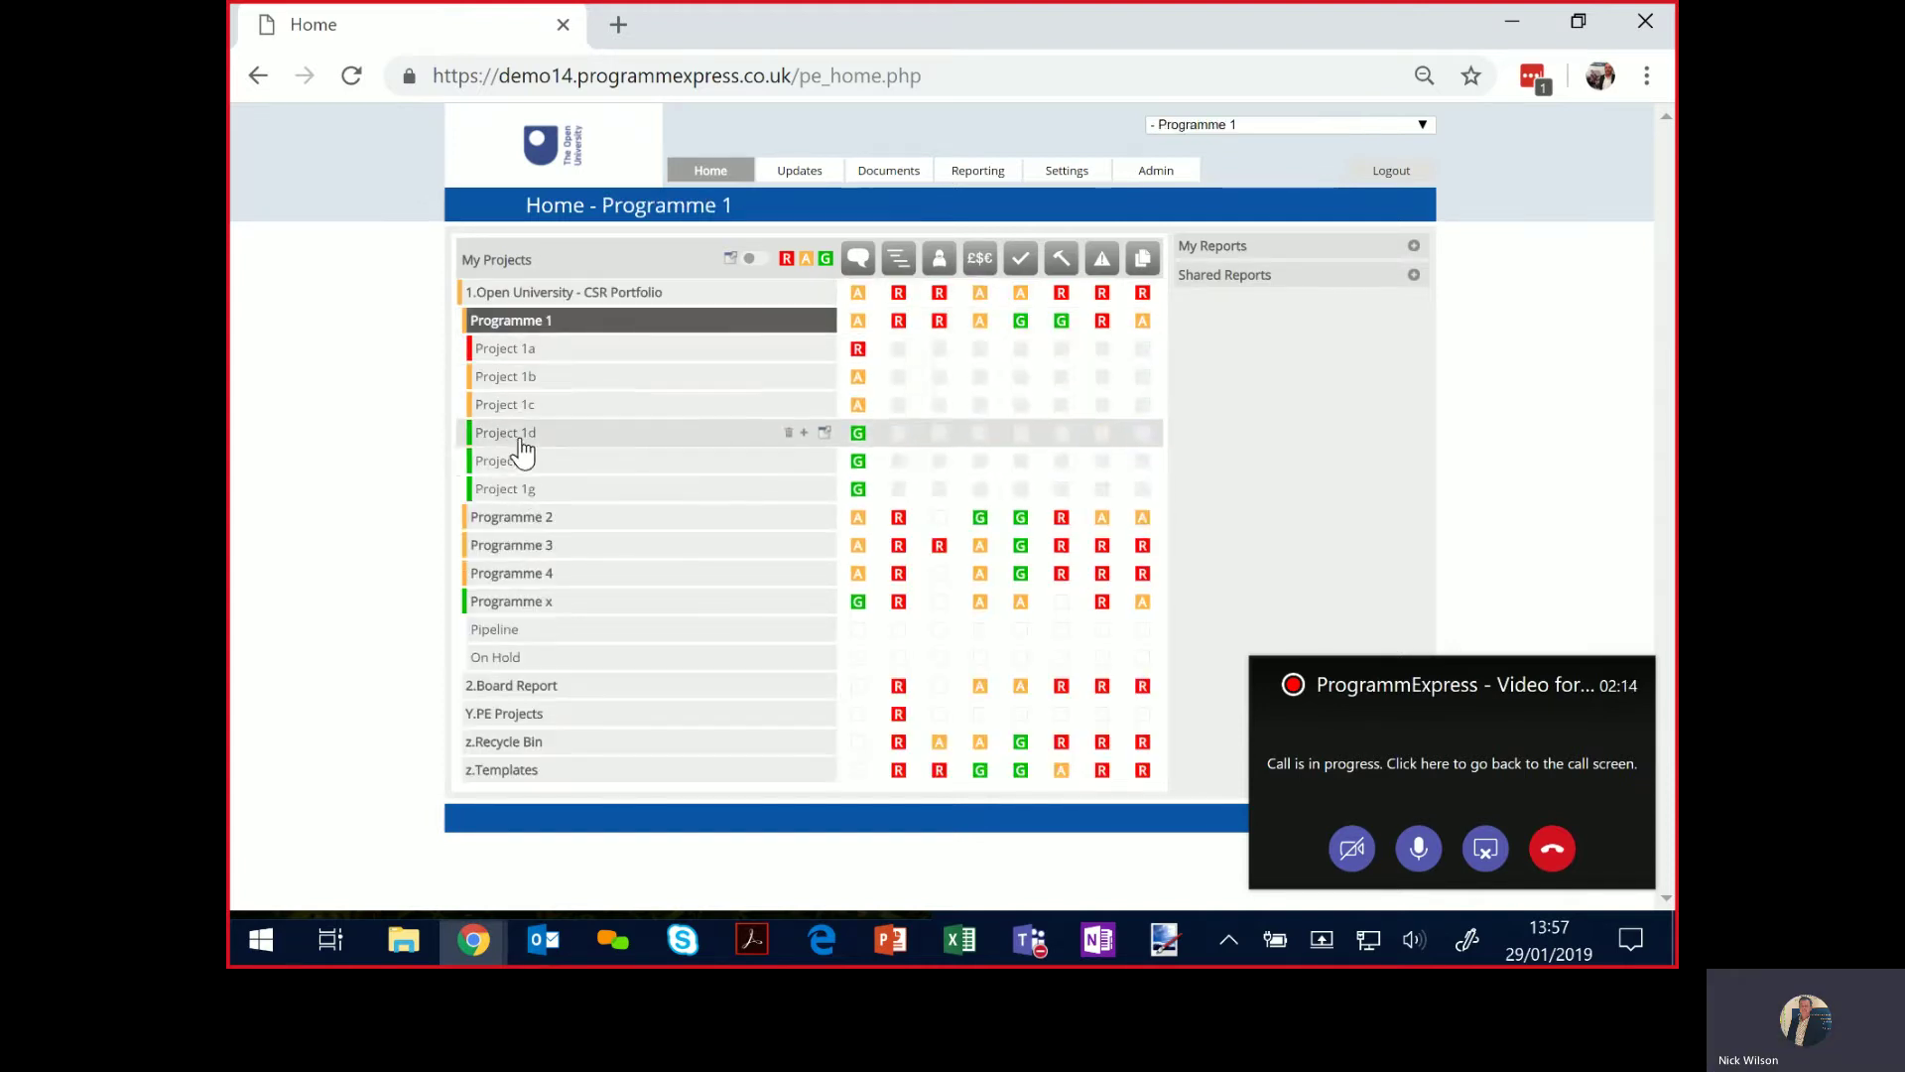
left_click(518, 521)
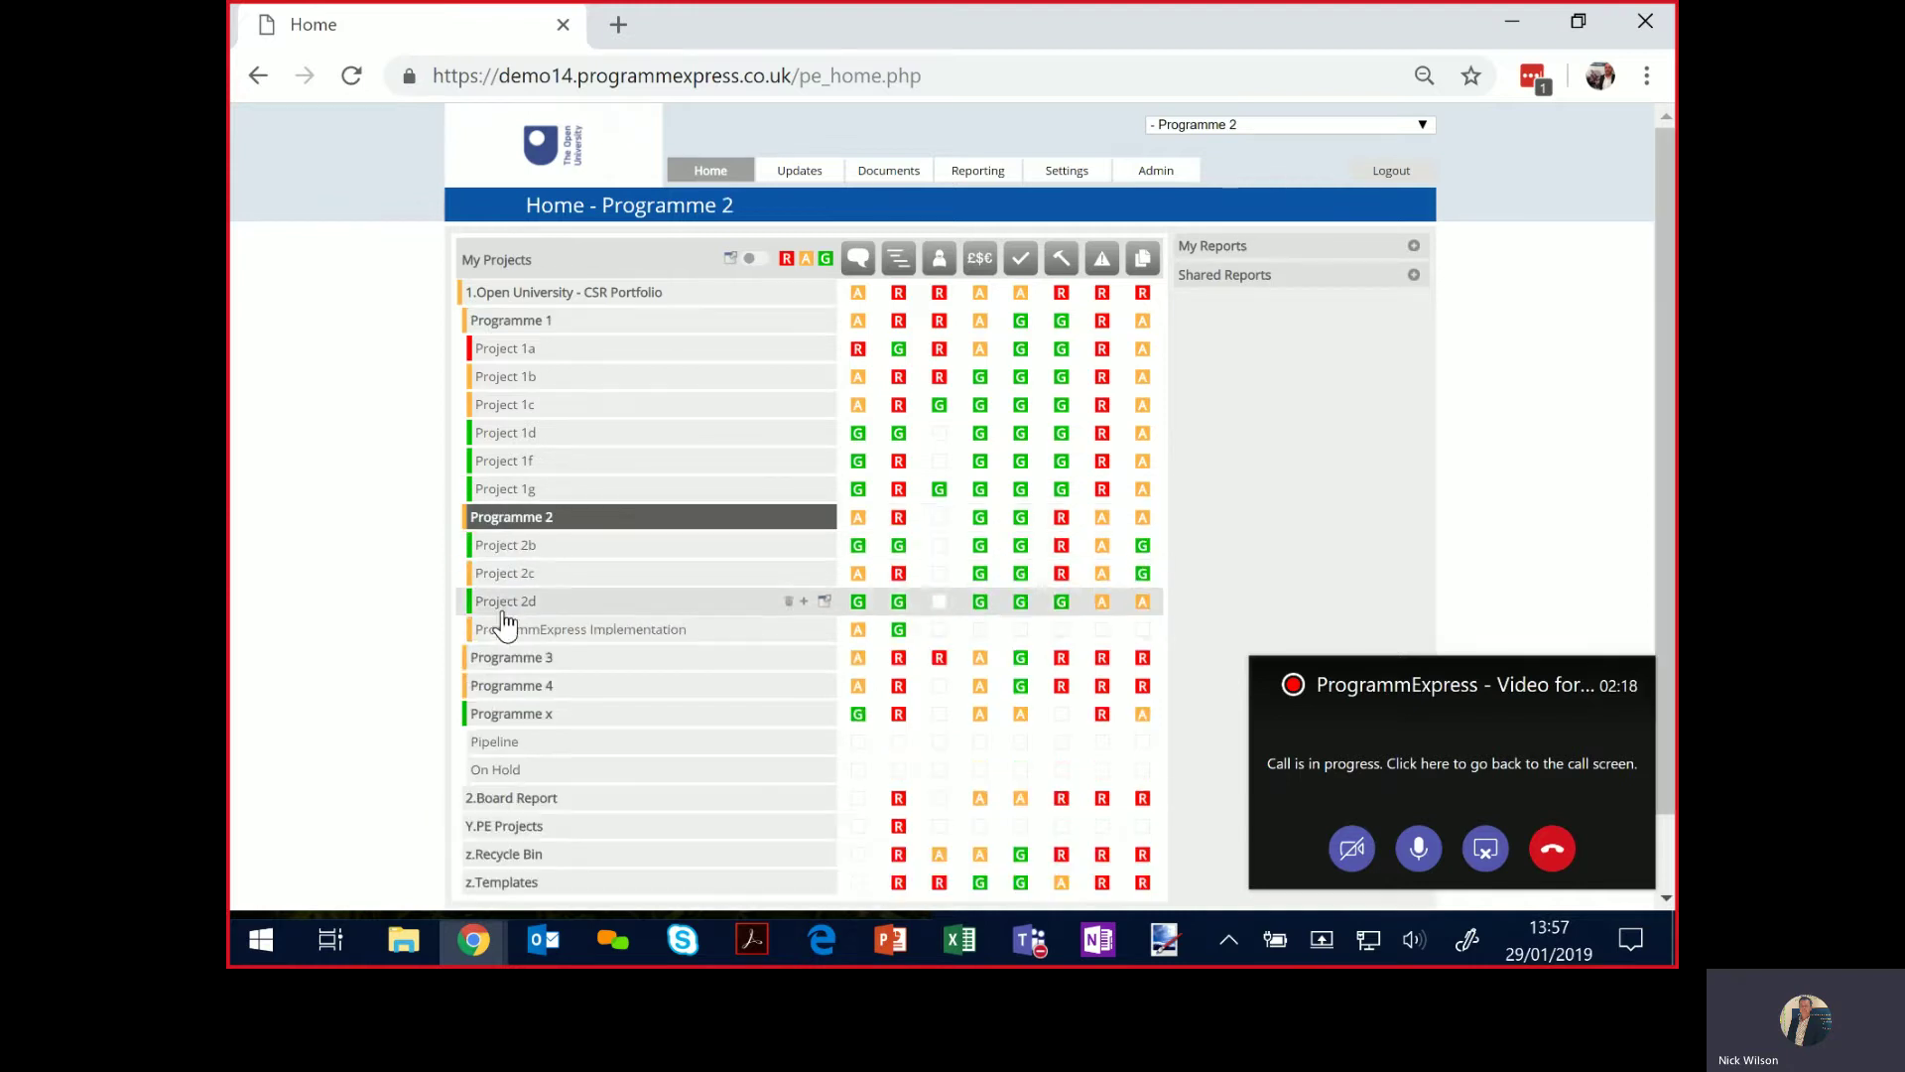
left_click(508, 659)
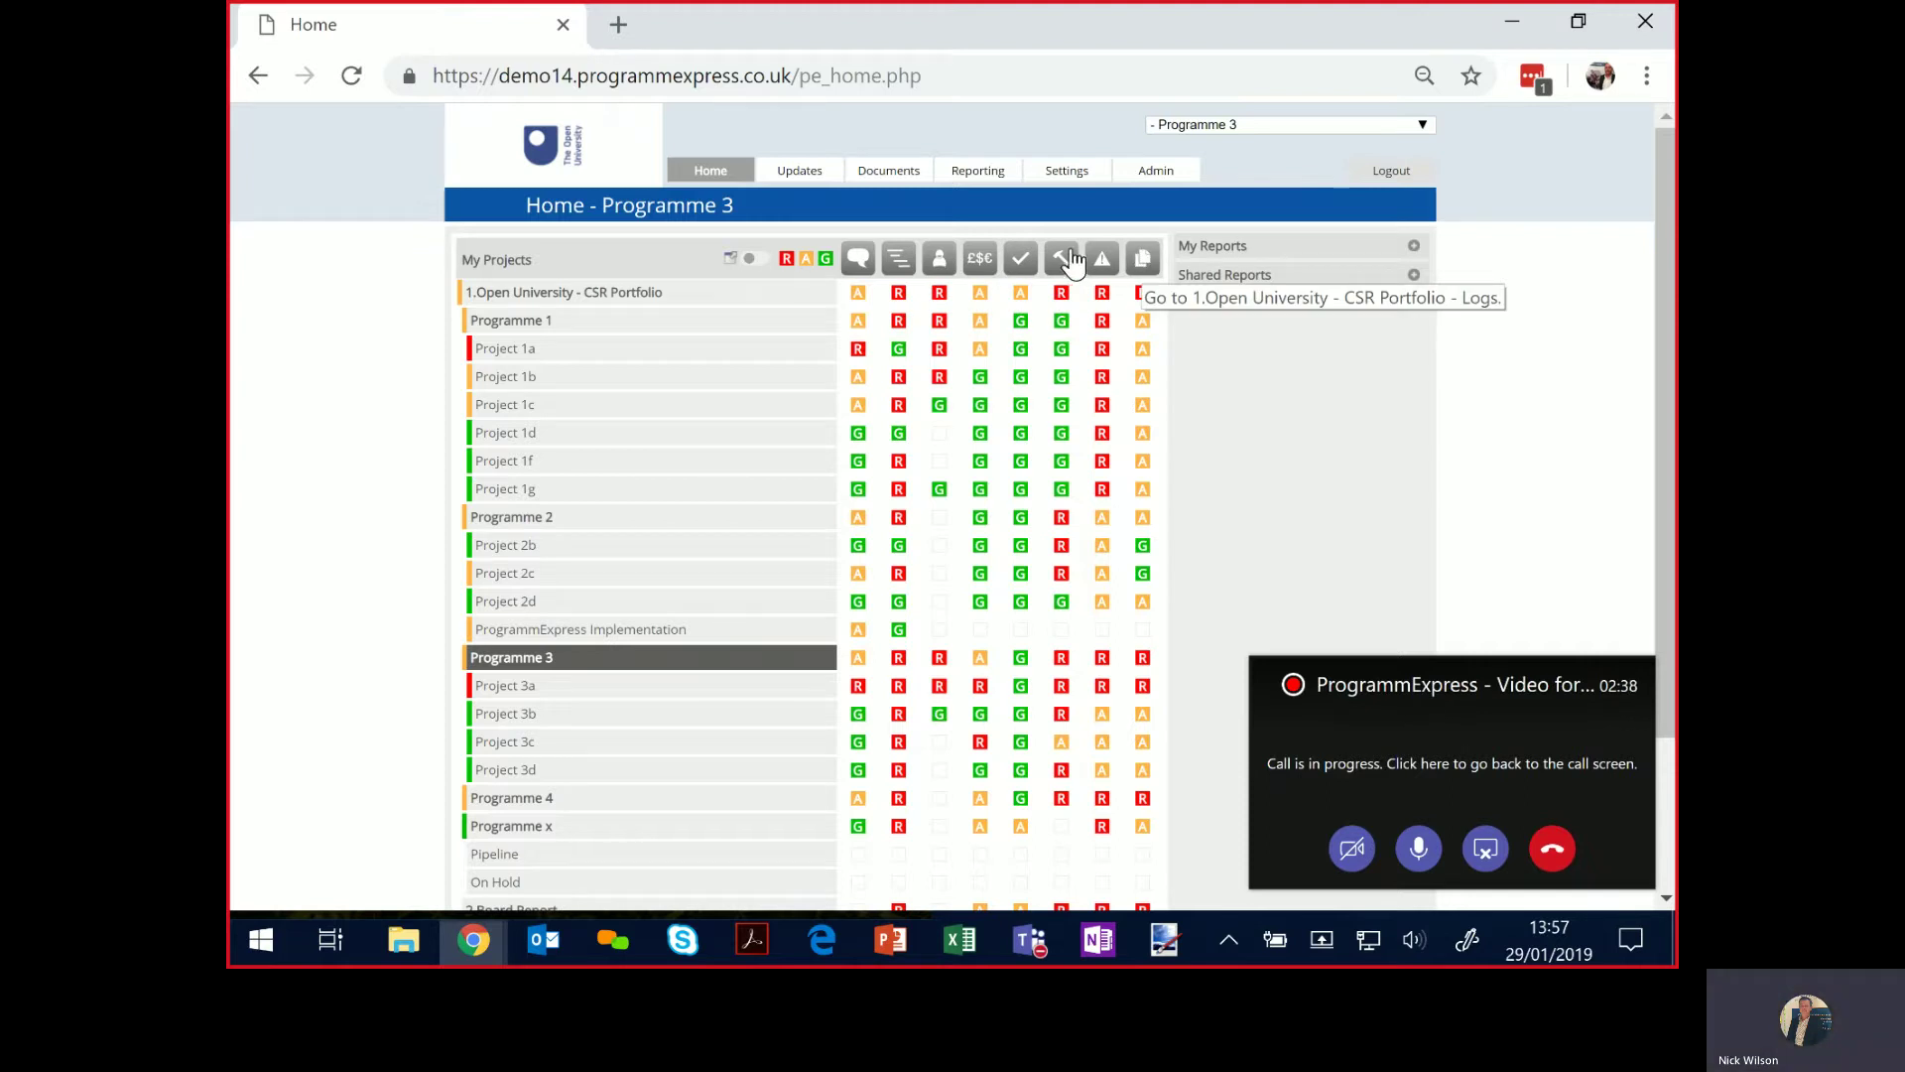
mouse_move(799, 176)
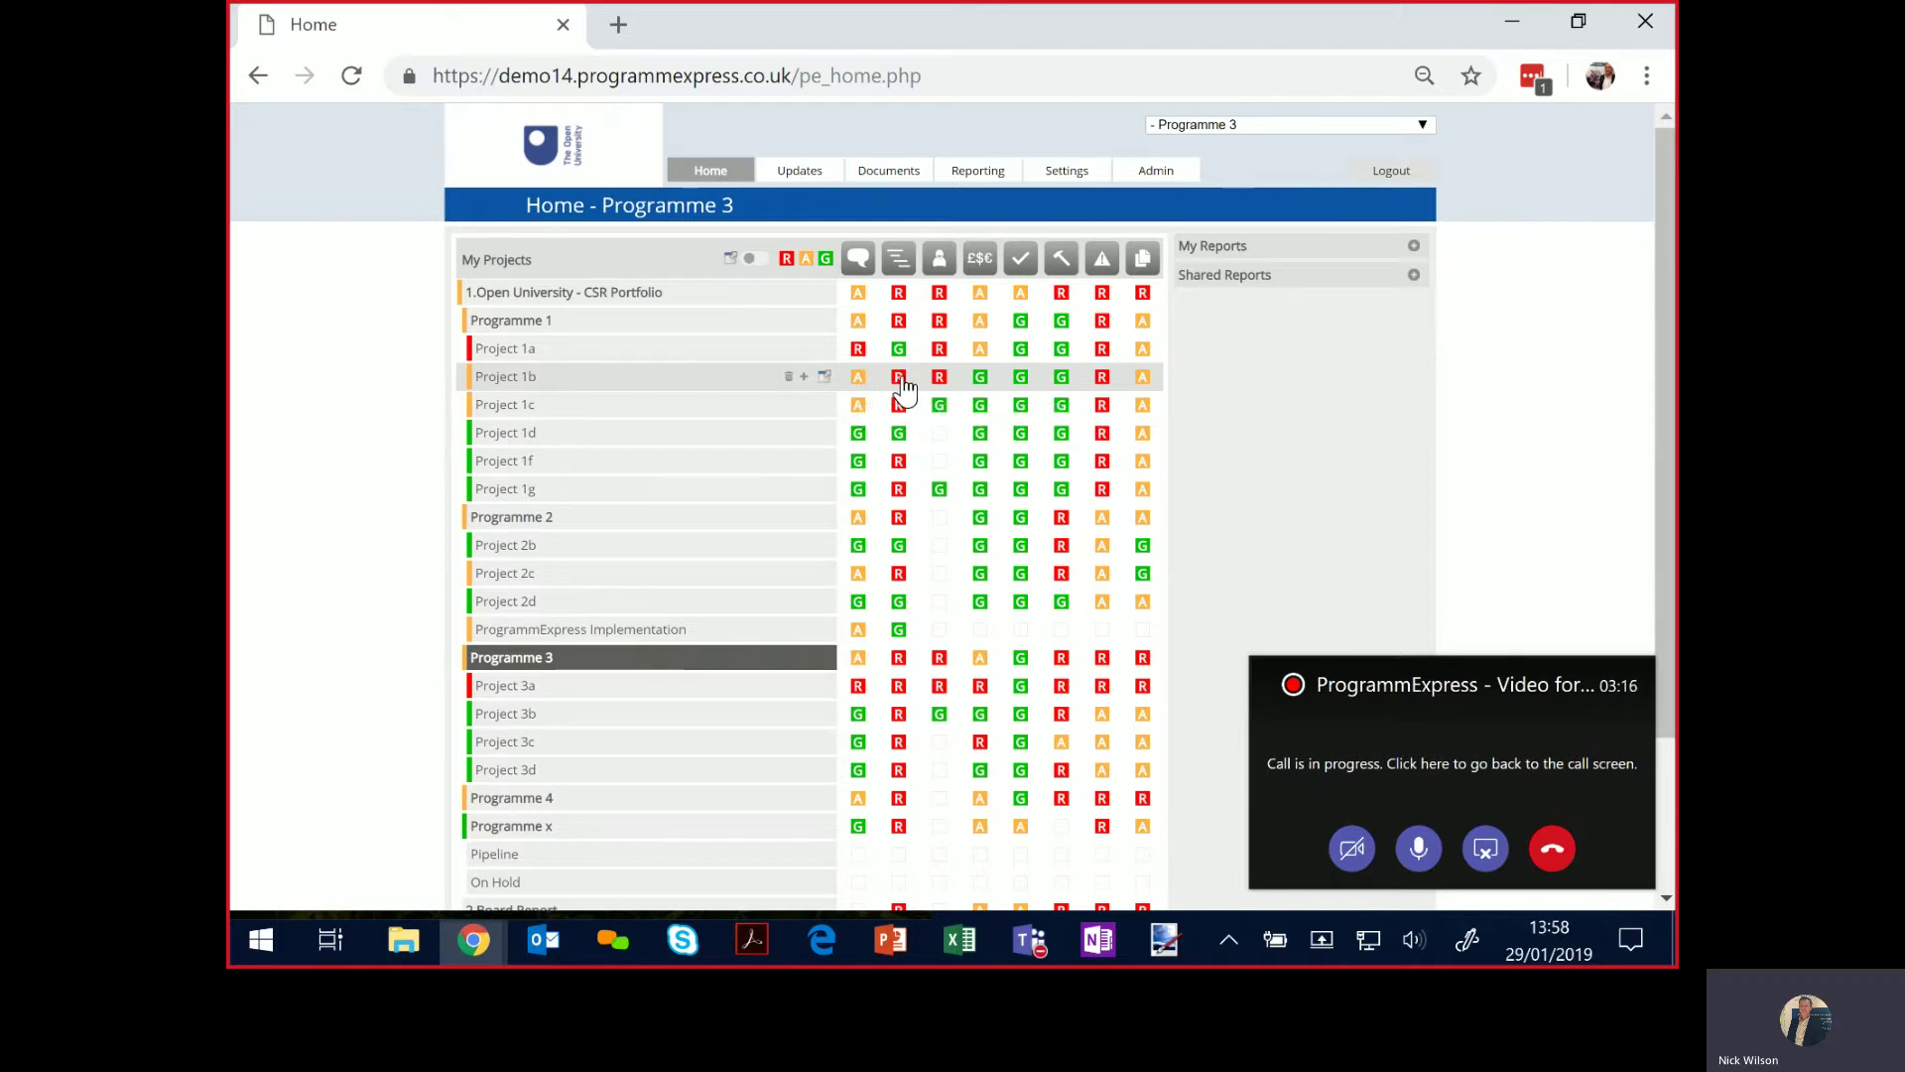
Generate Project 3a's '2.Reporting Pack - 1 Page Summary PPT' PDF, review it, and return Home.
left_click(1414, 275)
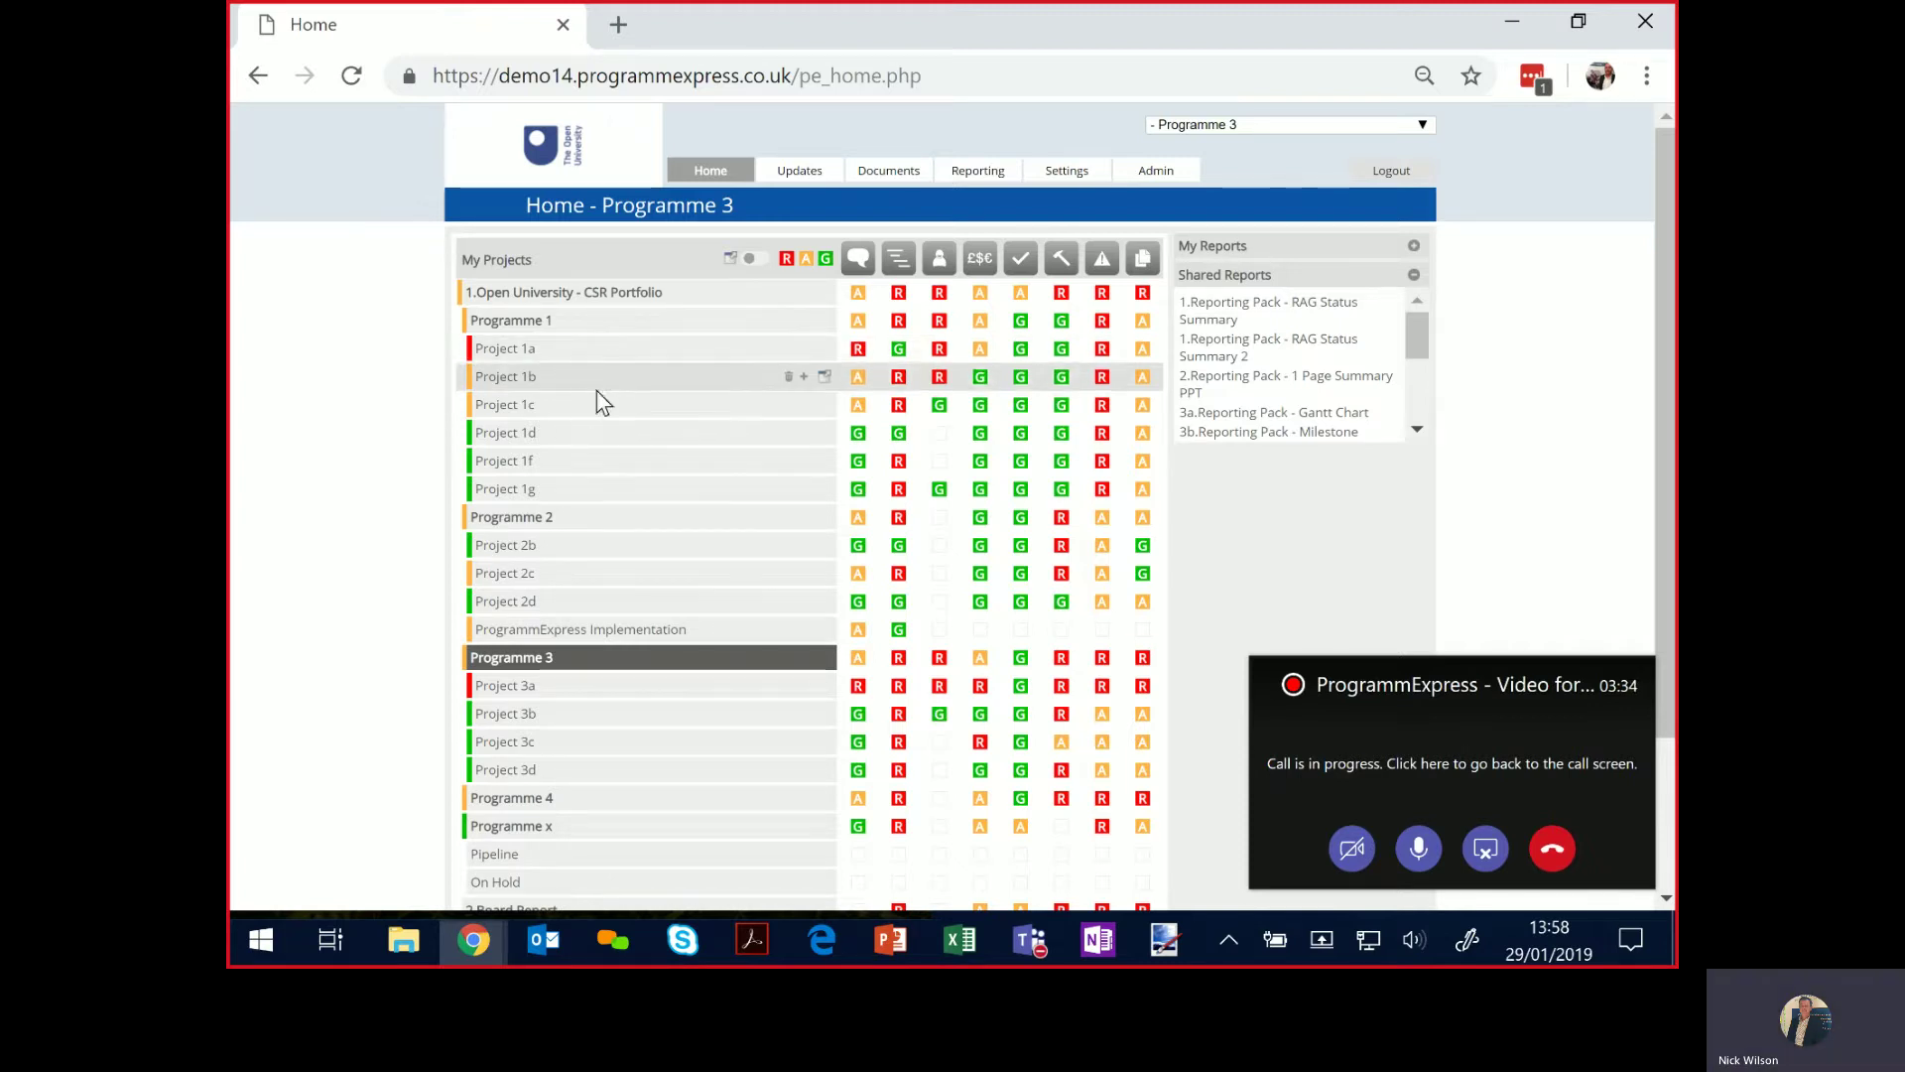
left_click(568, 696)
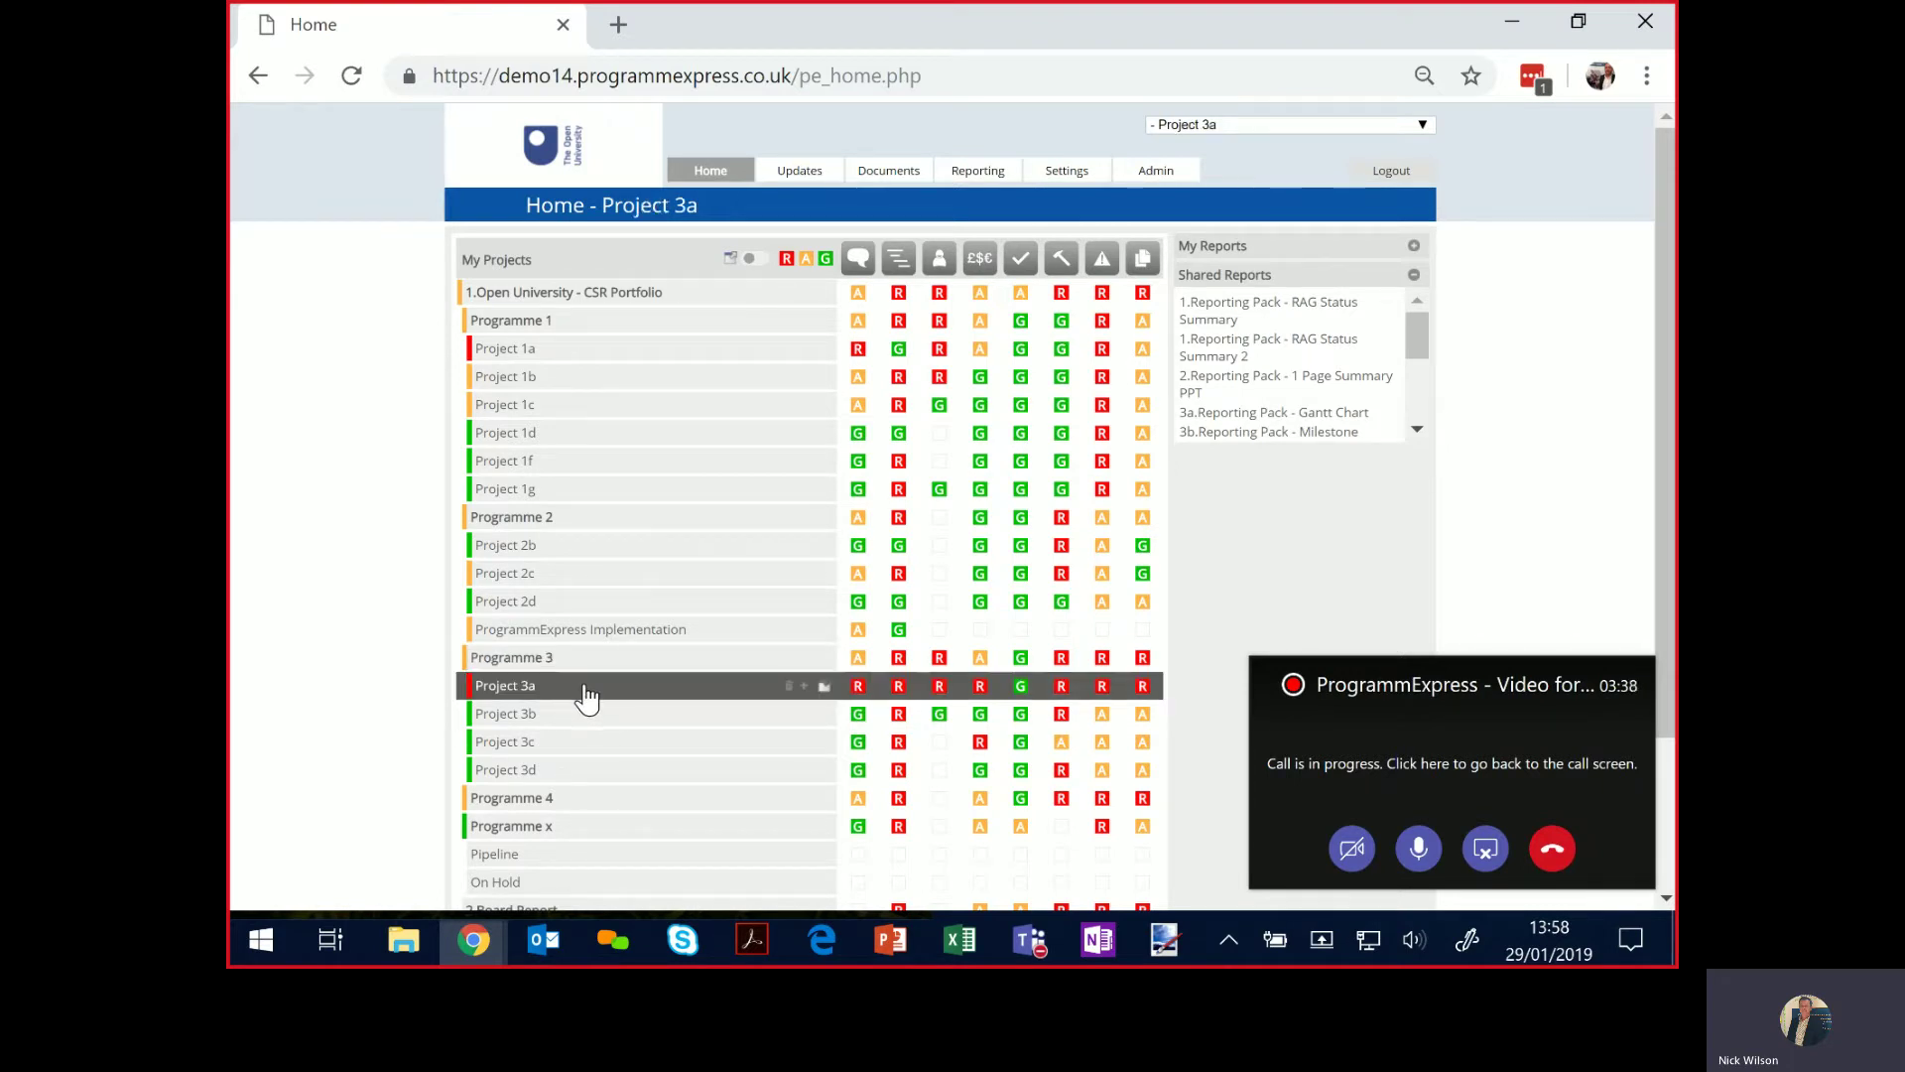
left_click(1288, 387)
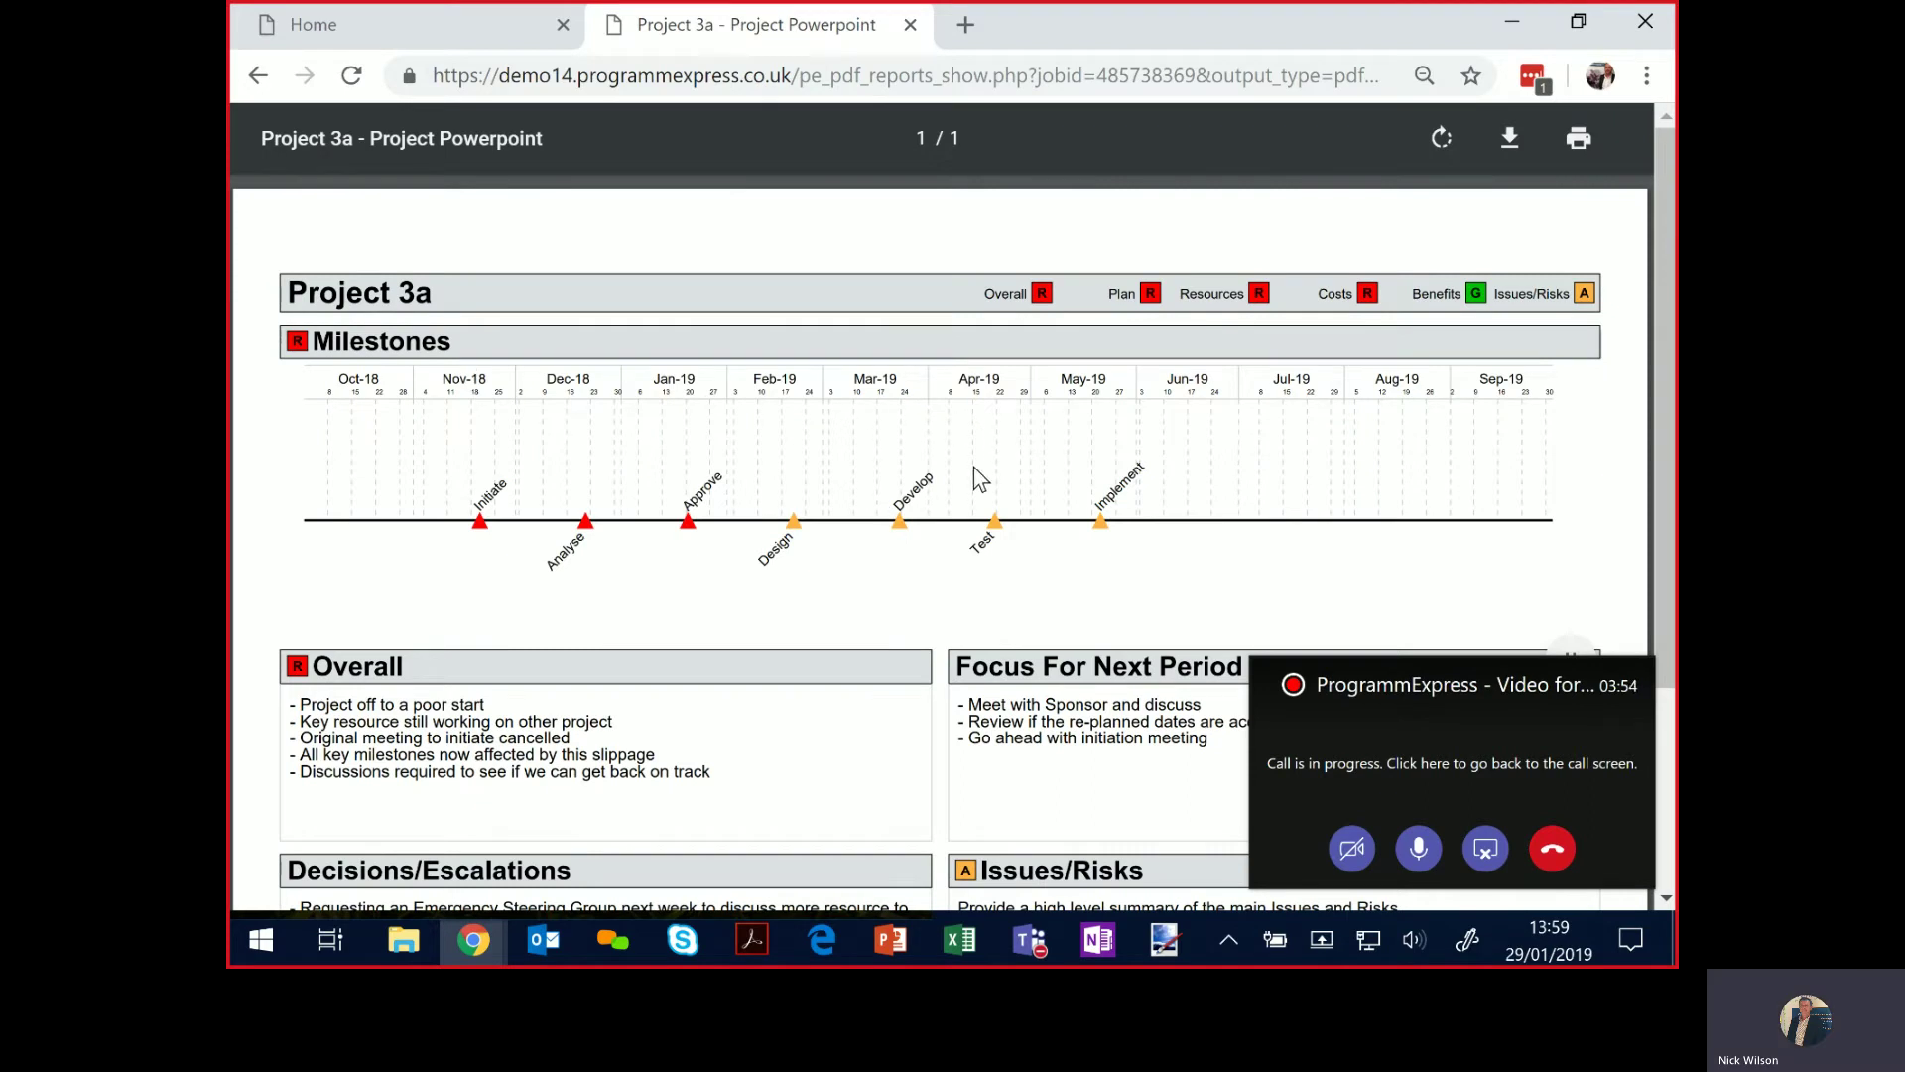
scroll(893, 477, "down", 3)
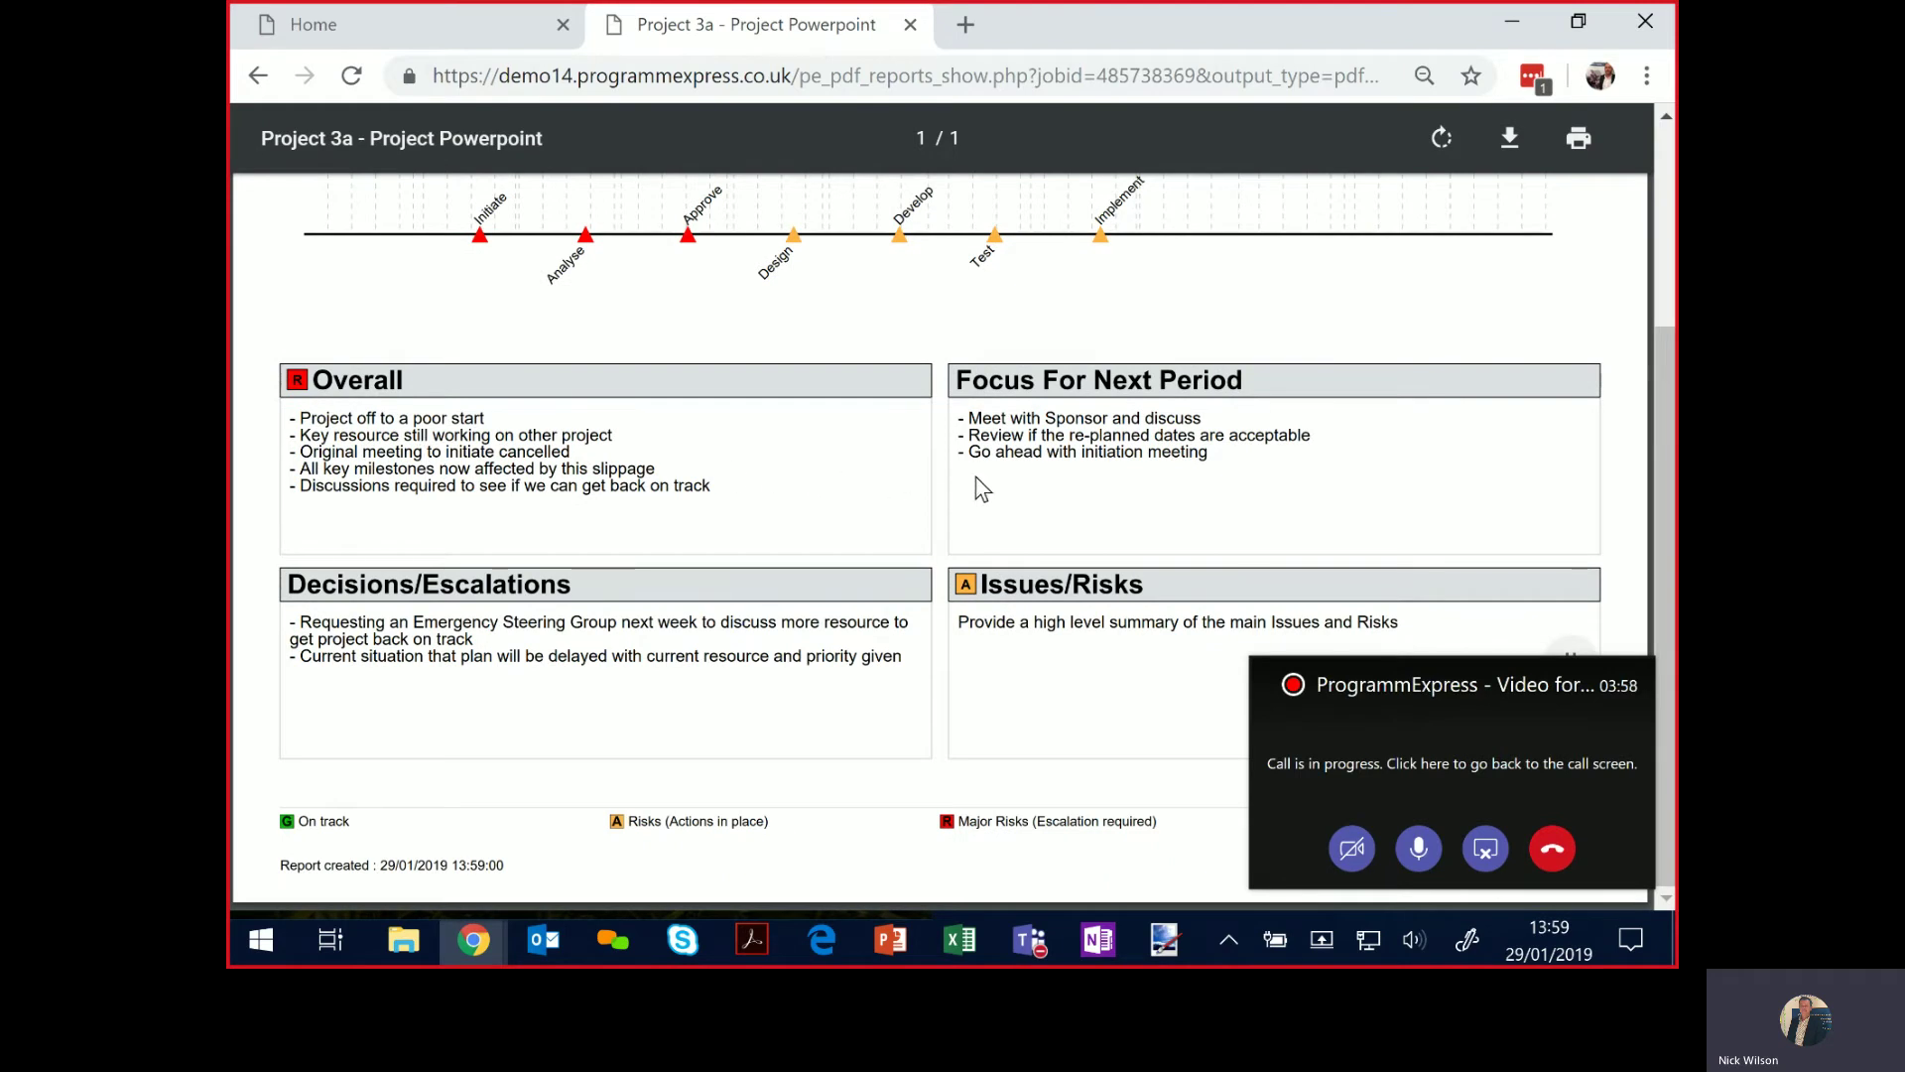
scroll(979, 493, "up", 3)
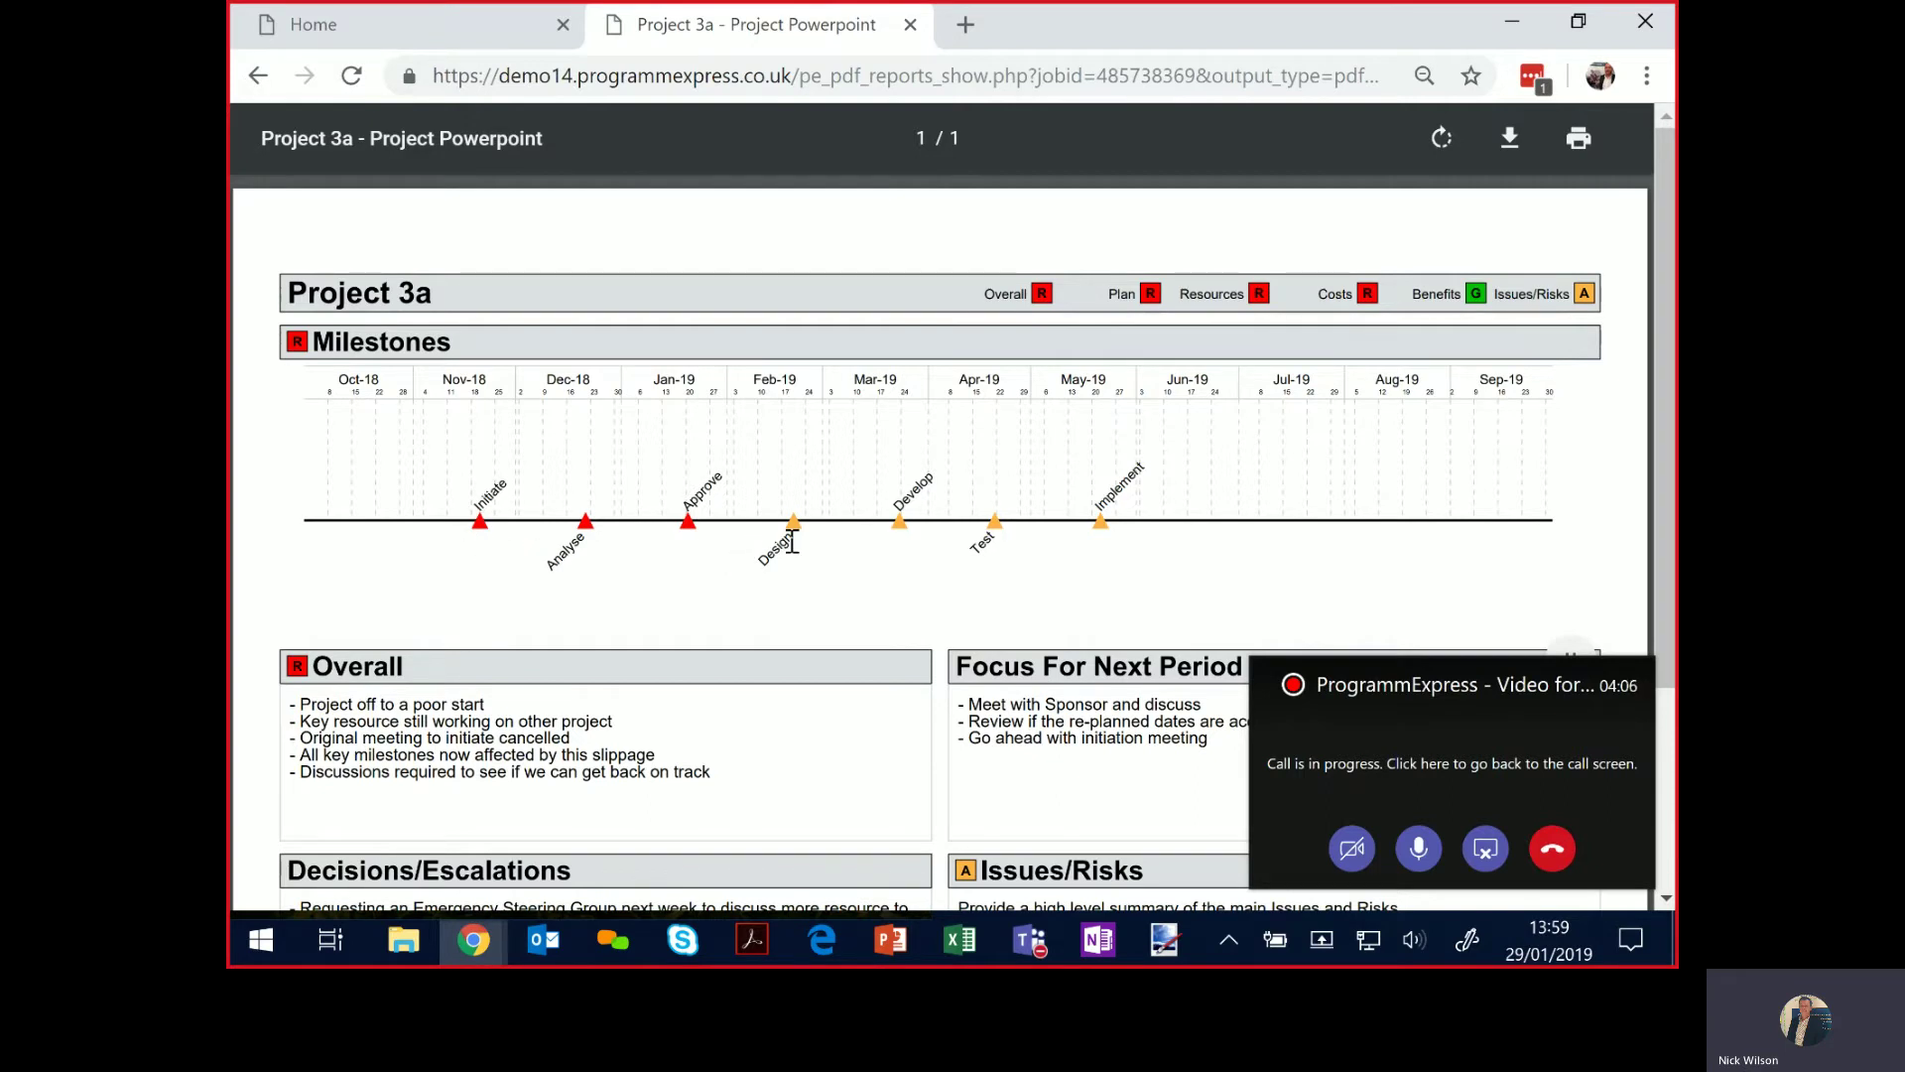
left_click(352, 32)
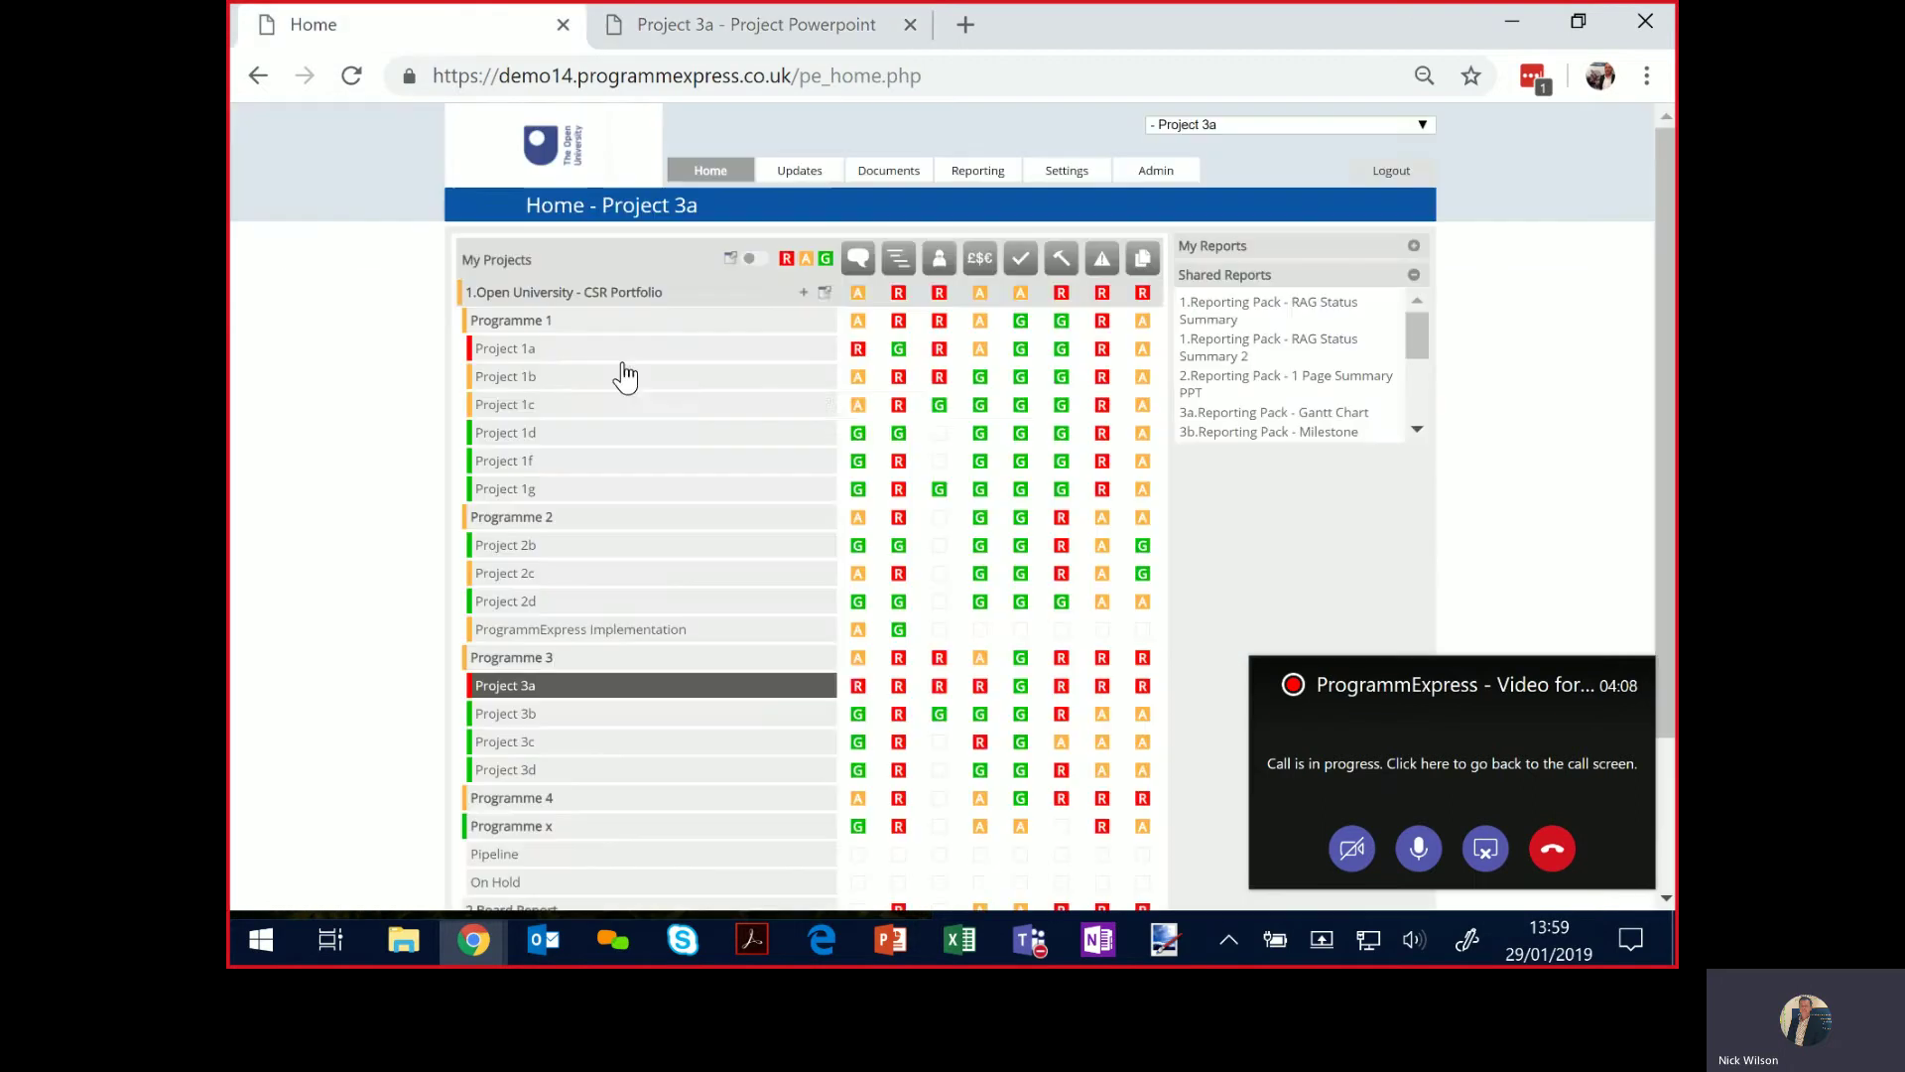
Generate and review the 1 Page Summary PPT report PDF for Programme 1.
left_click(537, 322)
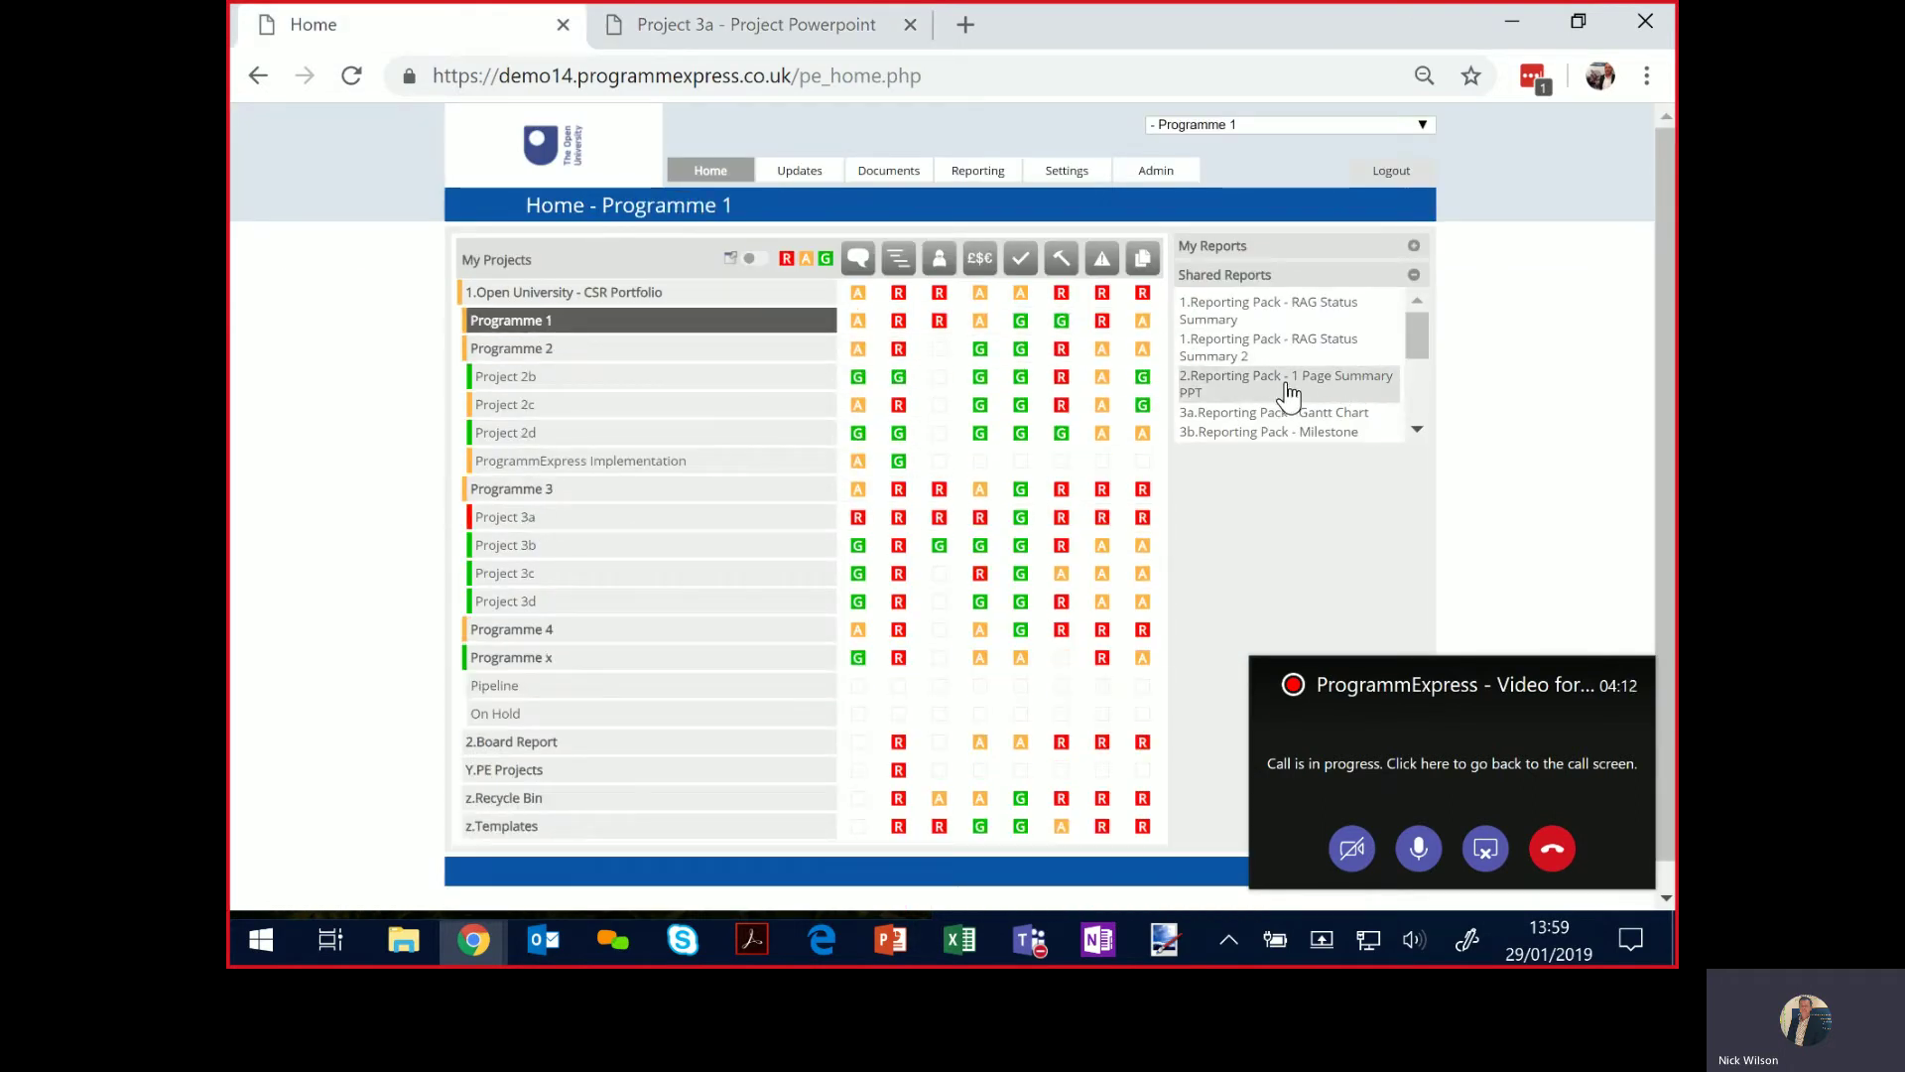
left_click(1252, 384)
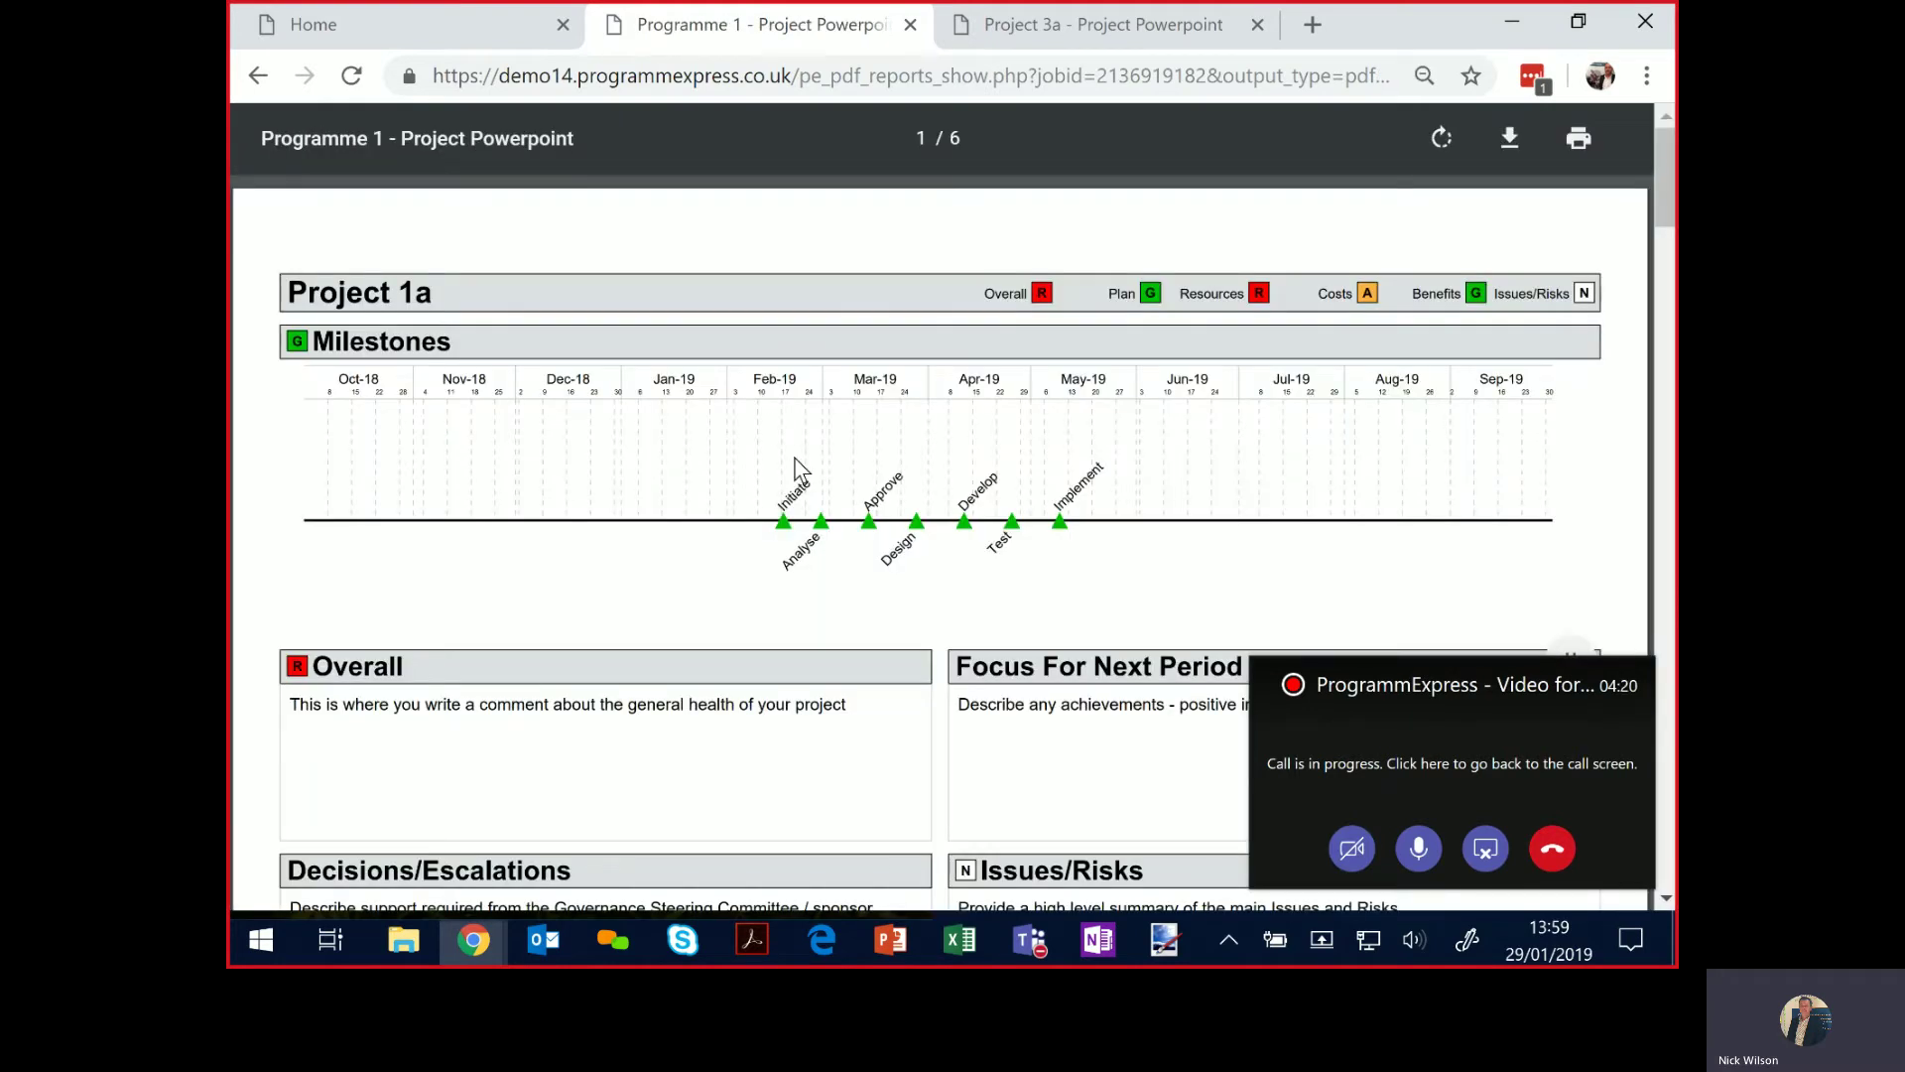
scroll(796, 466, "down", 15)
scroll(794, 466, "up", 4)
scroll(794, 477, "down", 8)
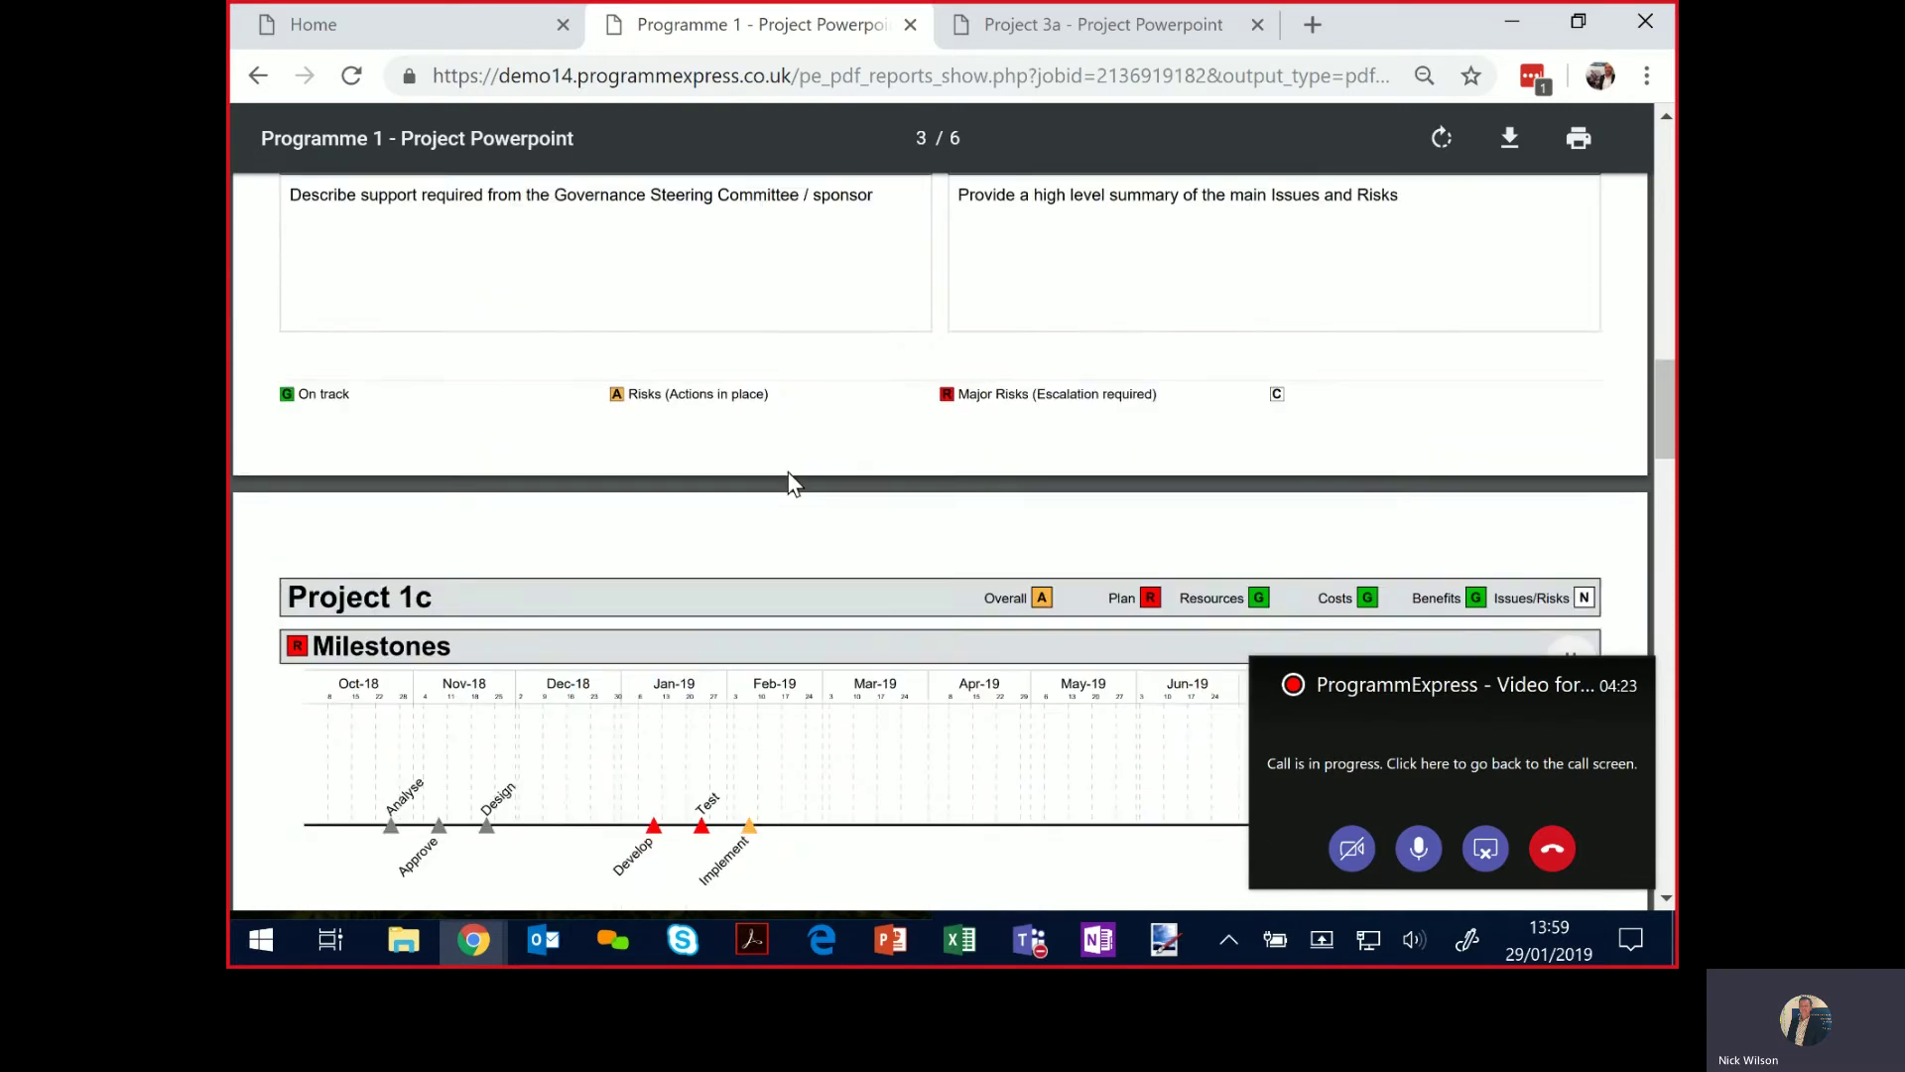
scroll(789, 481, "down", 2)
left_click(334, 36)
Run '1.Reporting Pack - RAG Status Summary' for the CSR Portfolio, then return Home.
left_click(502, 294)
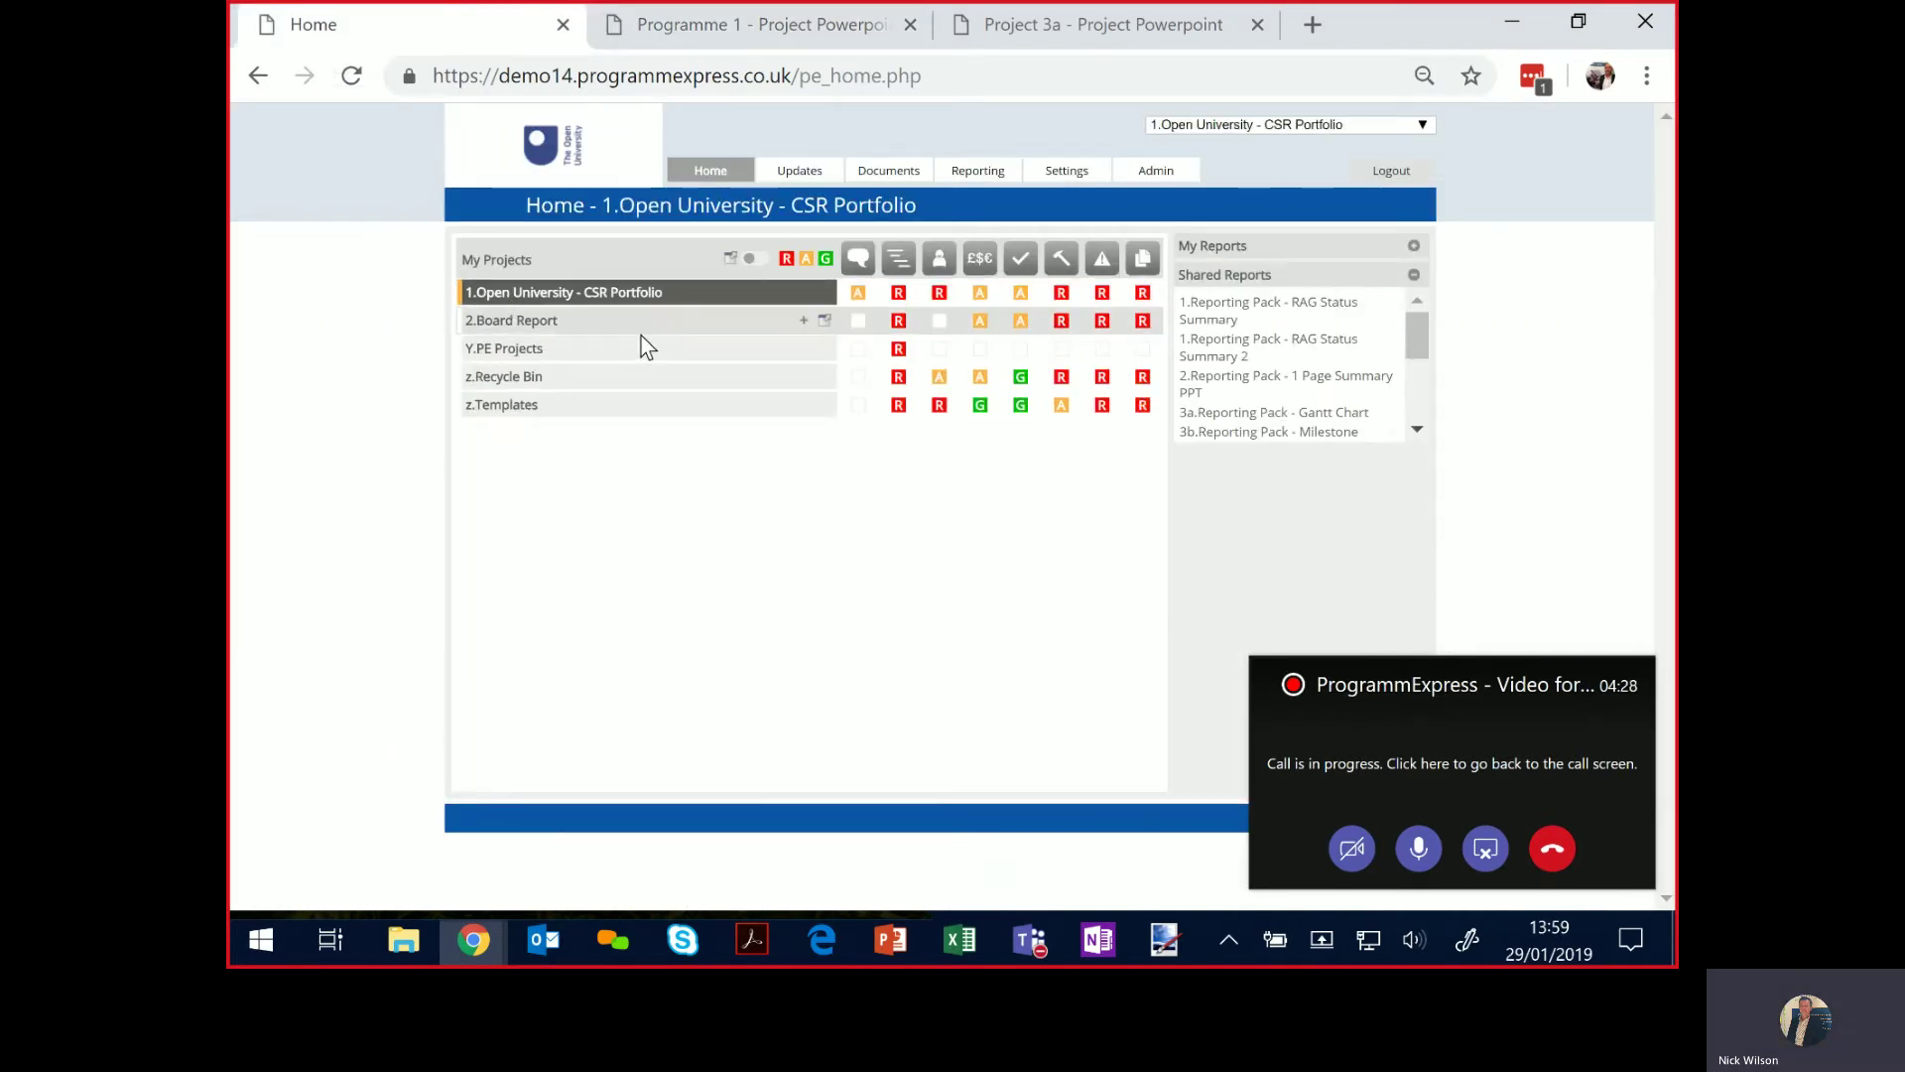
left_click(1318, 320)
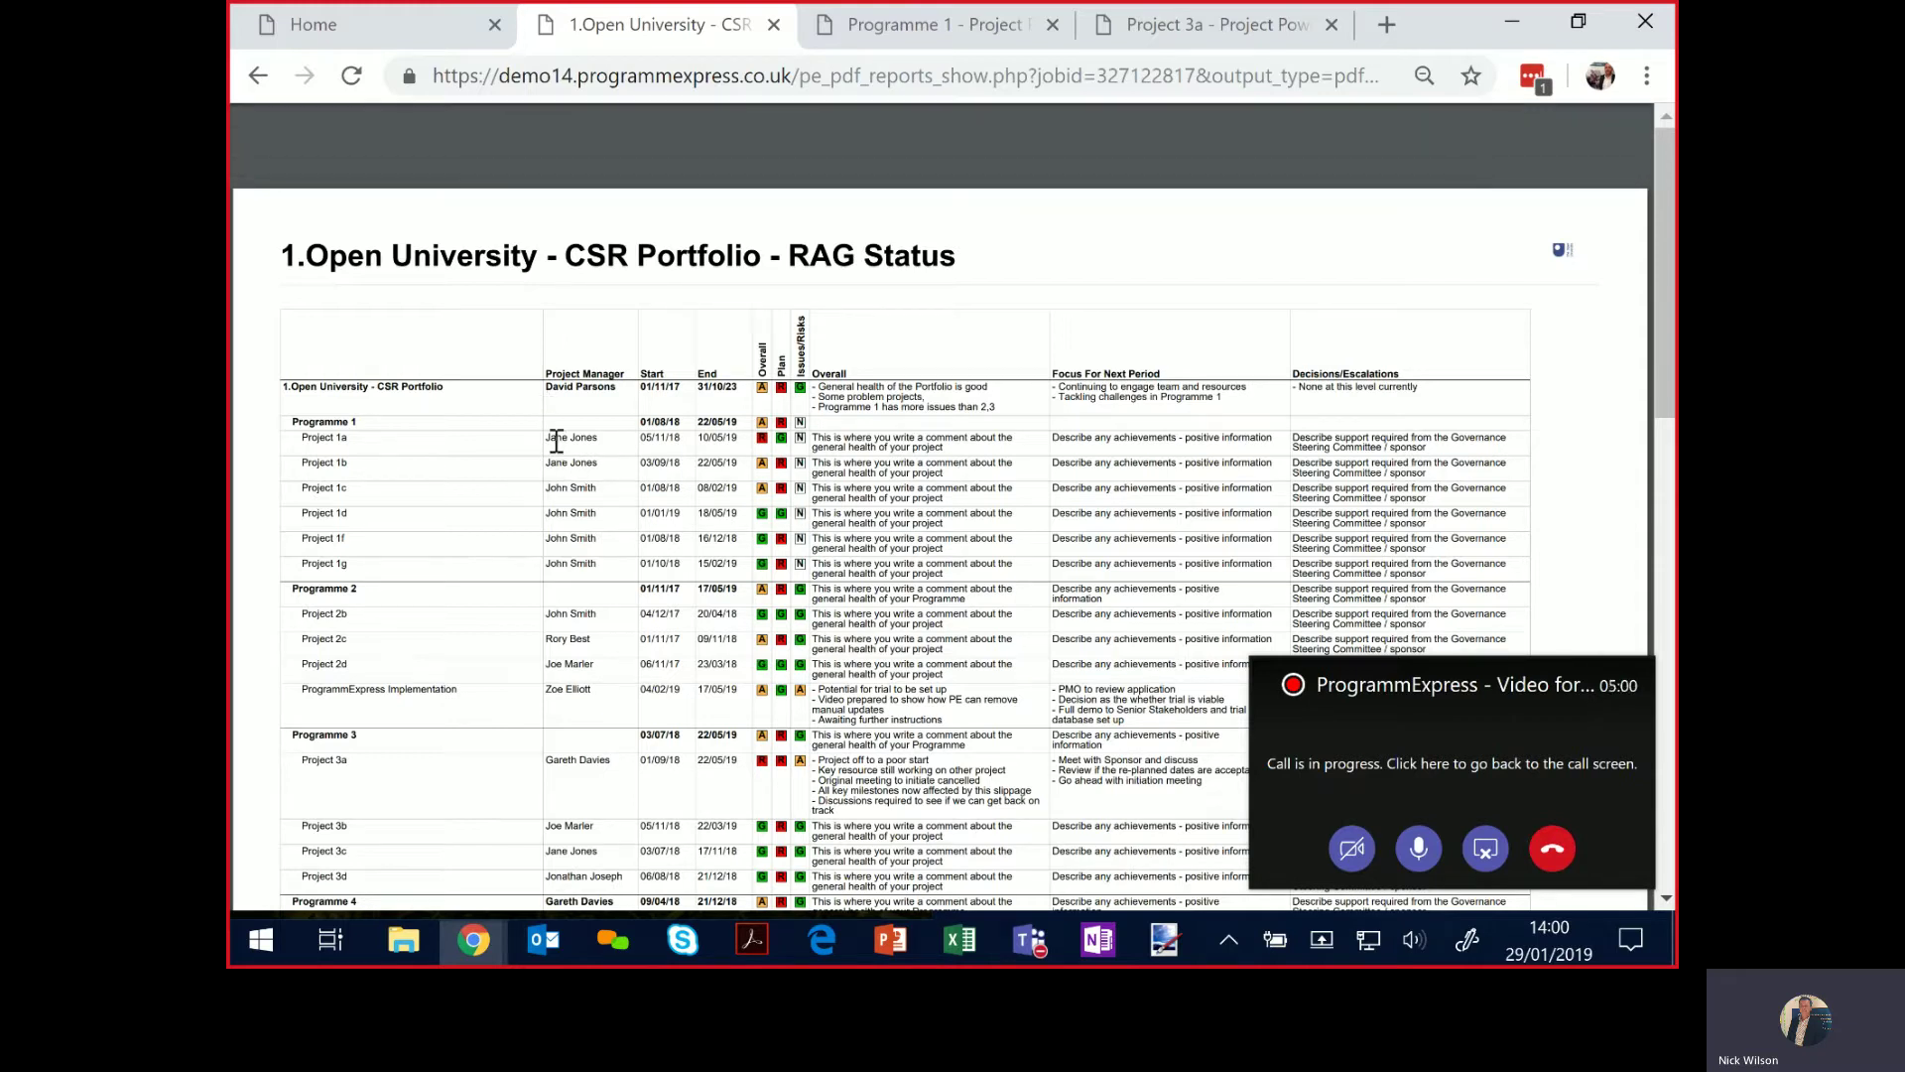
left_click(377, 24)
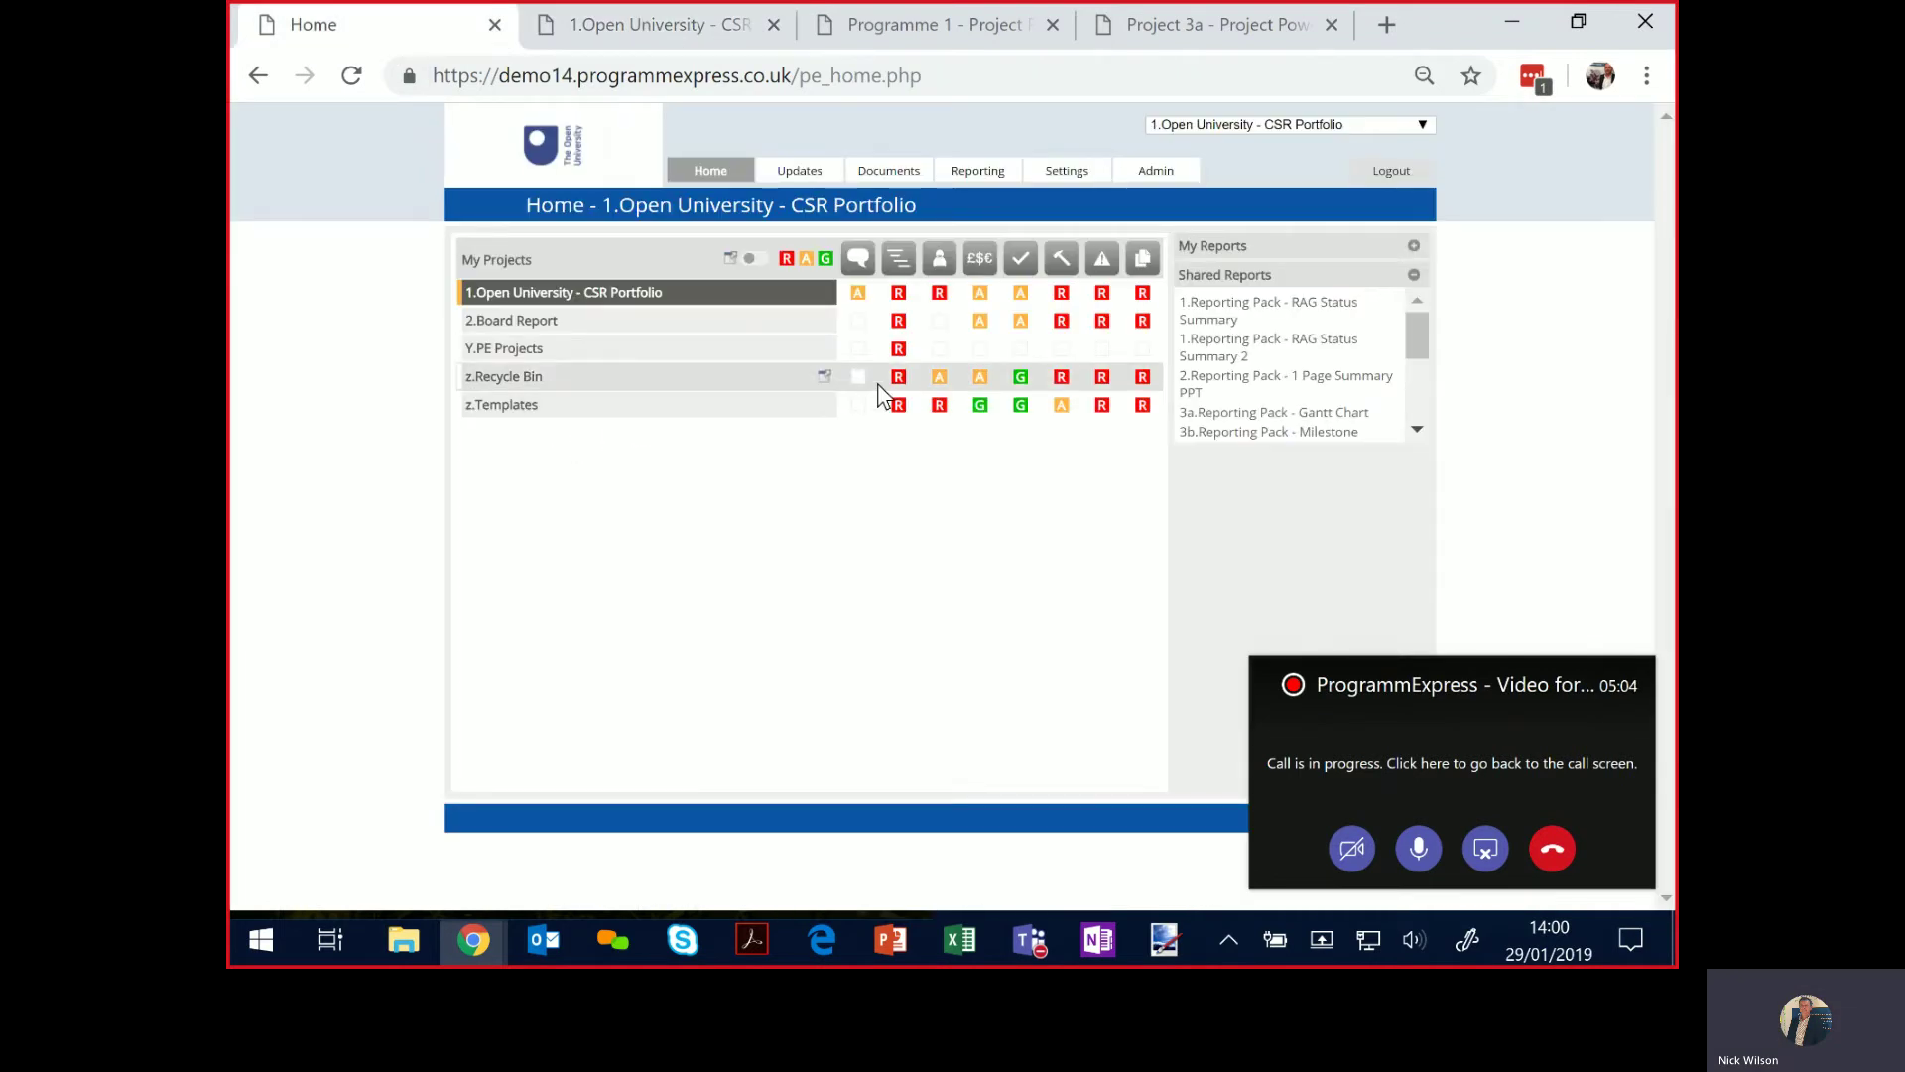
Expand the CSR Portfolio through Programmes 1, 2 and 3, then collapse it again.
left_click(538, 298)
left_click(539, 325)
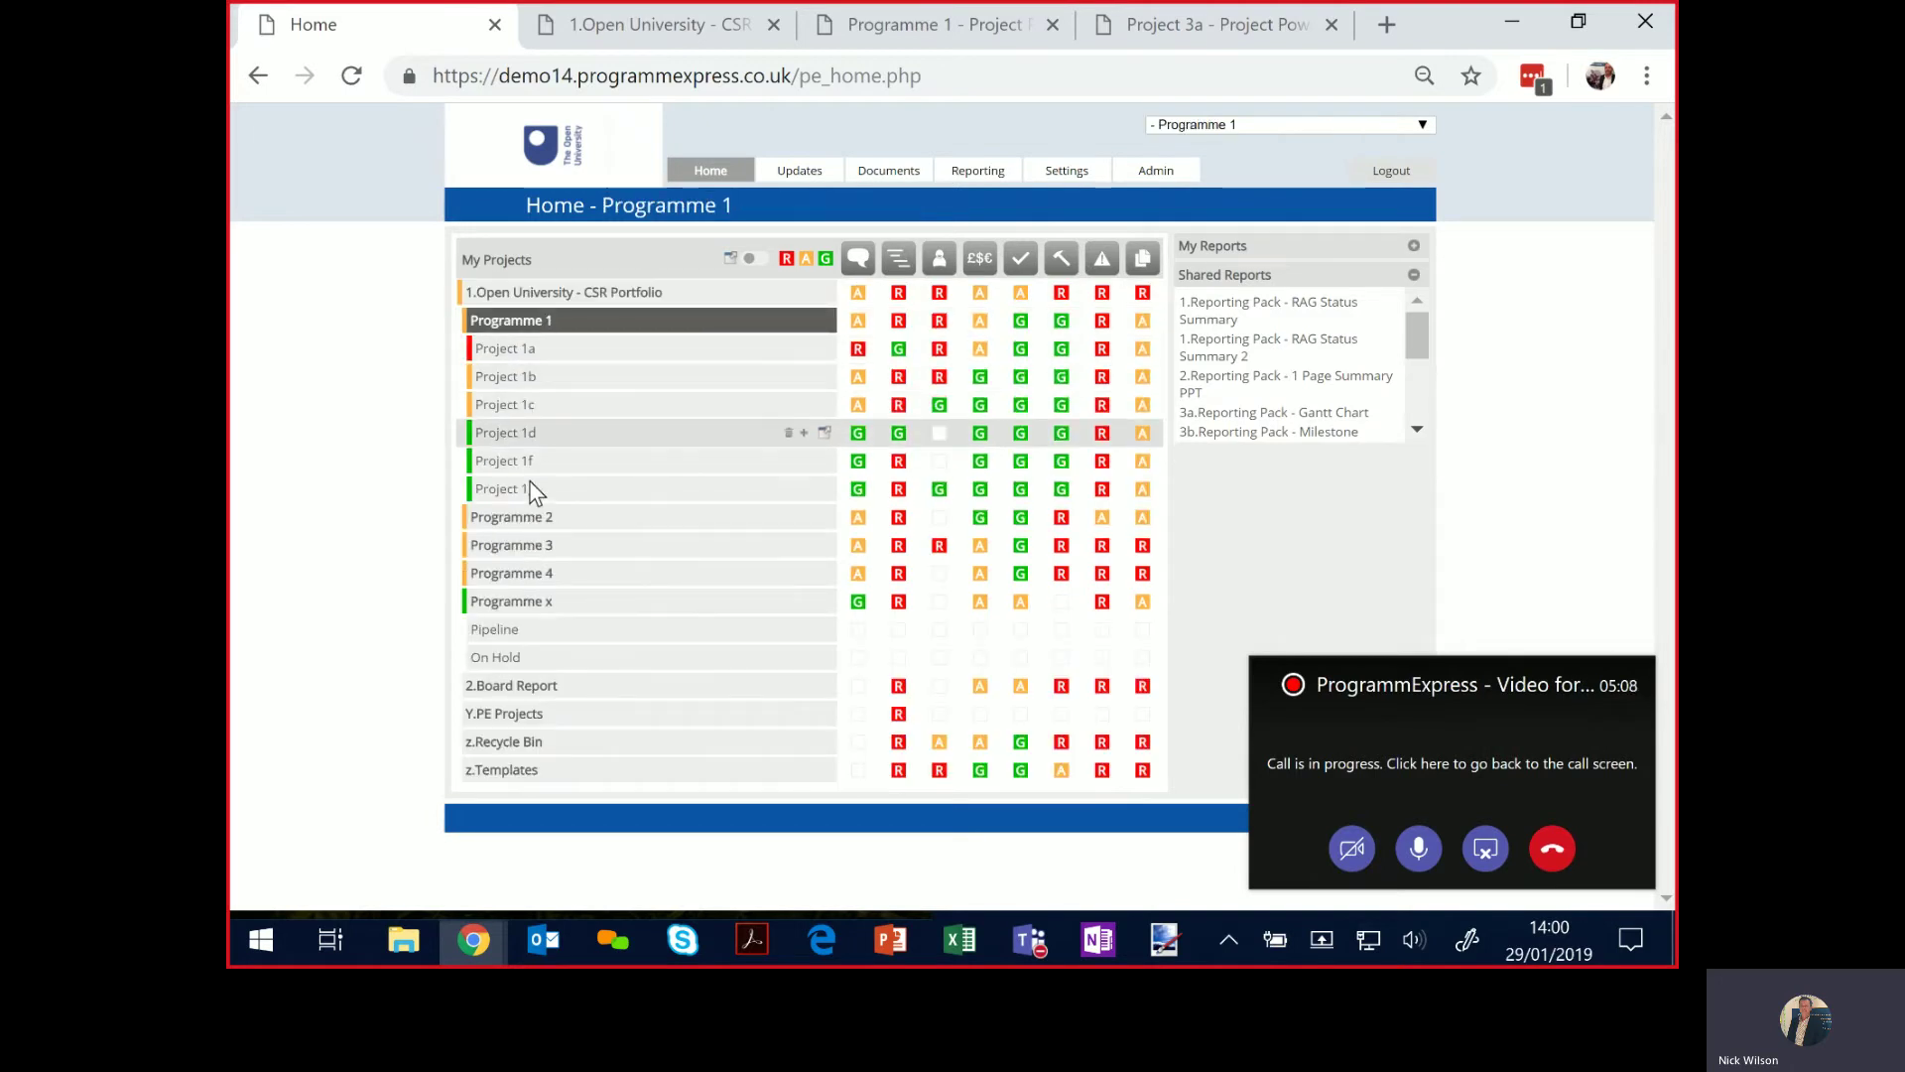
left_click(532, 520)
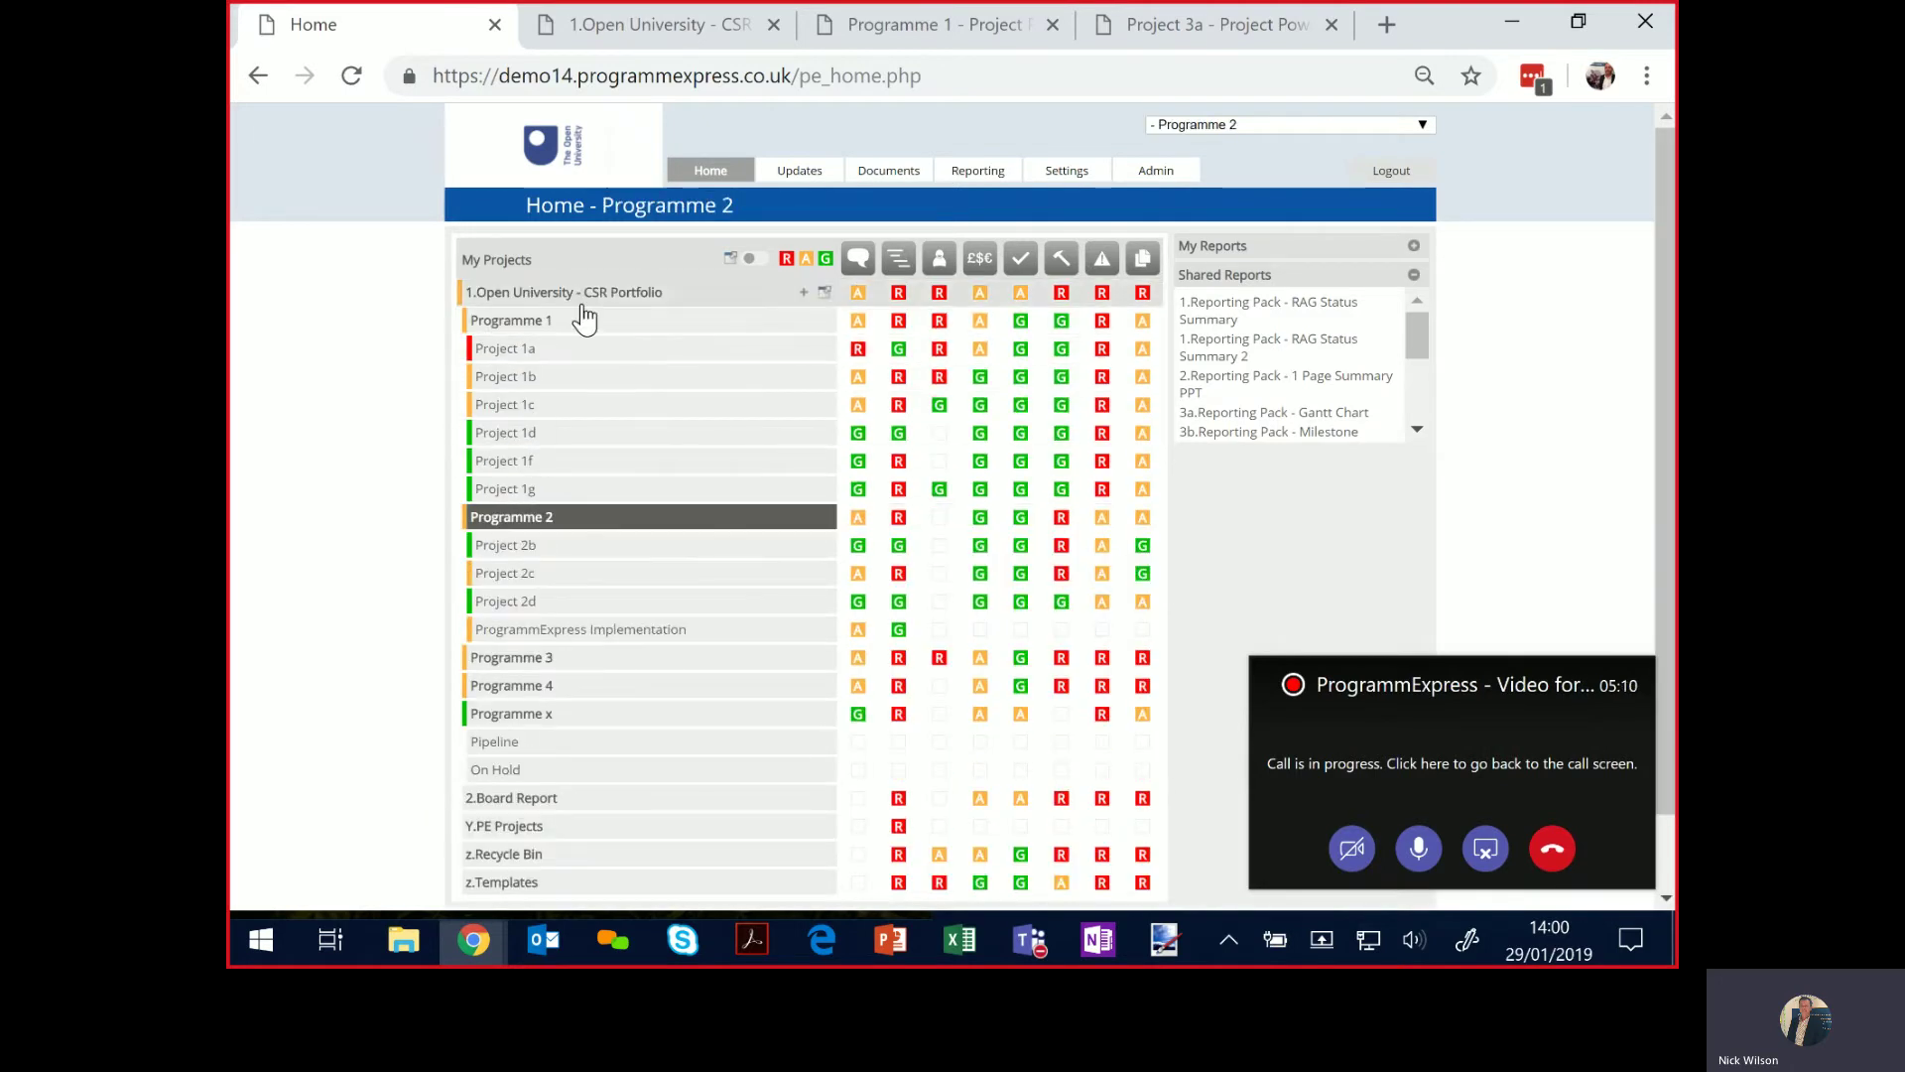
left_click(511, 661)
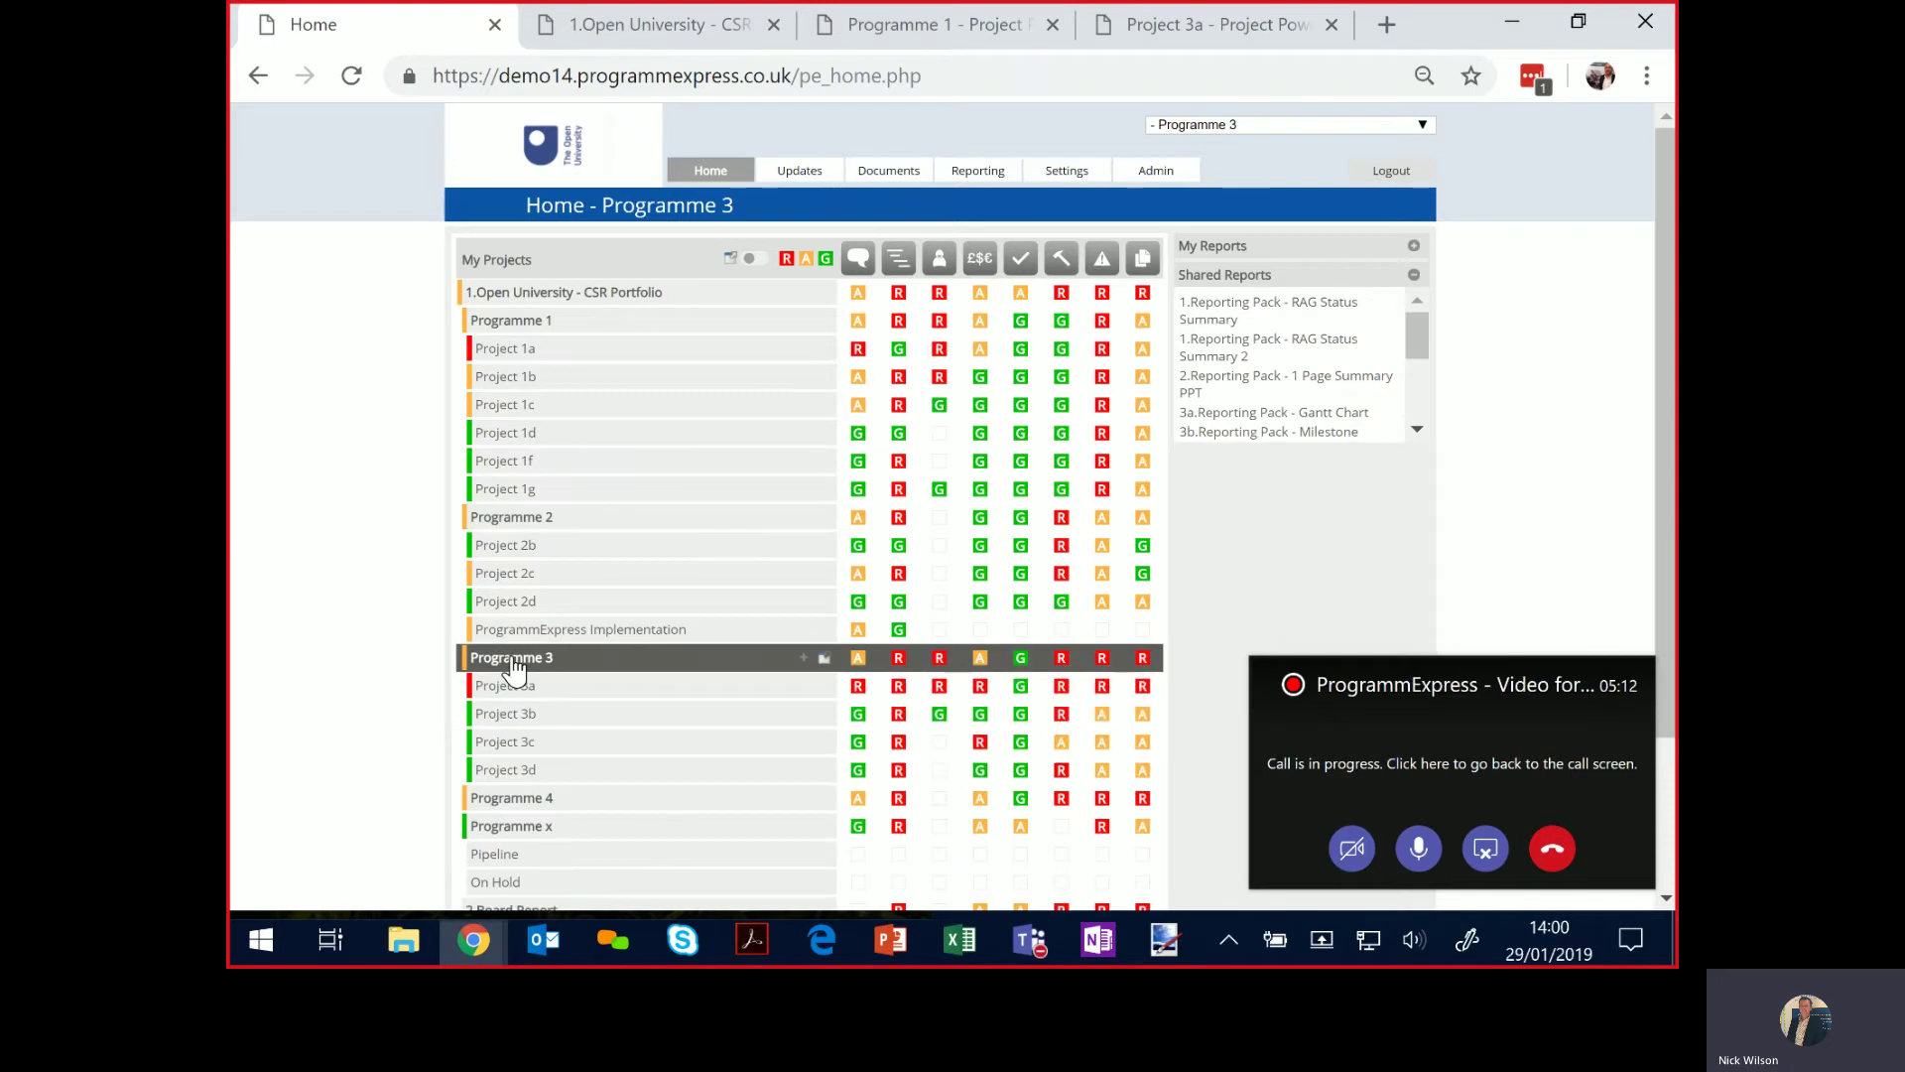
left_click(499, 294)
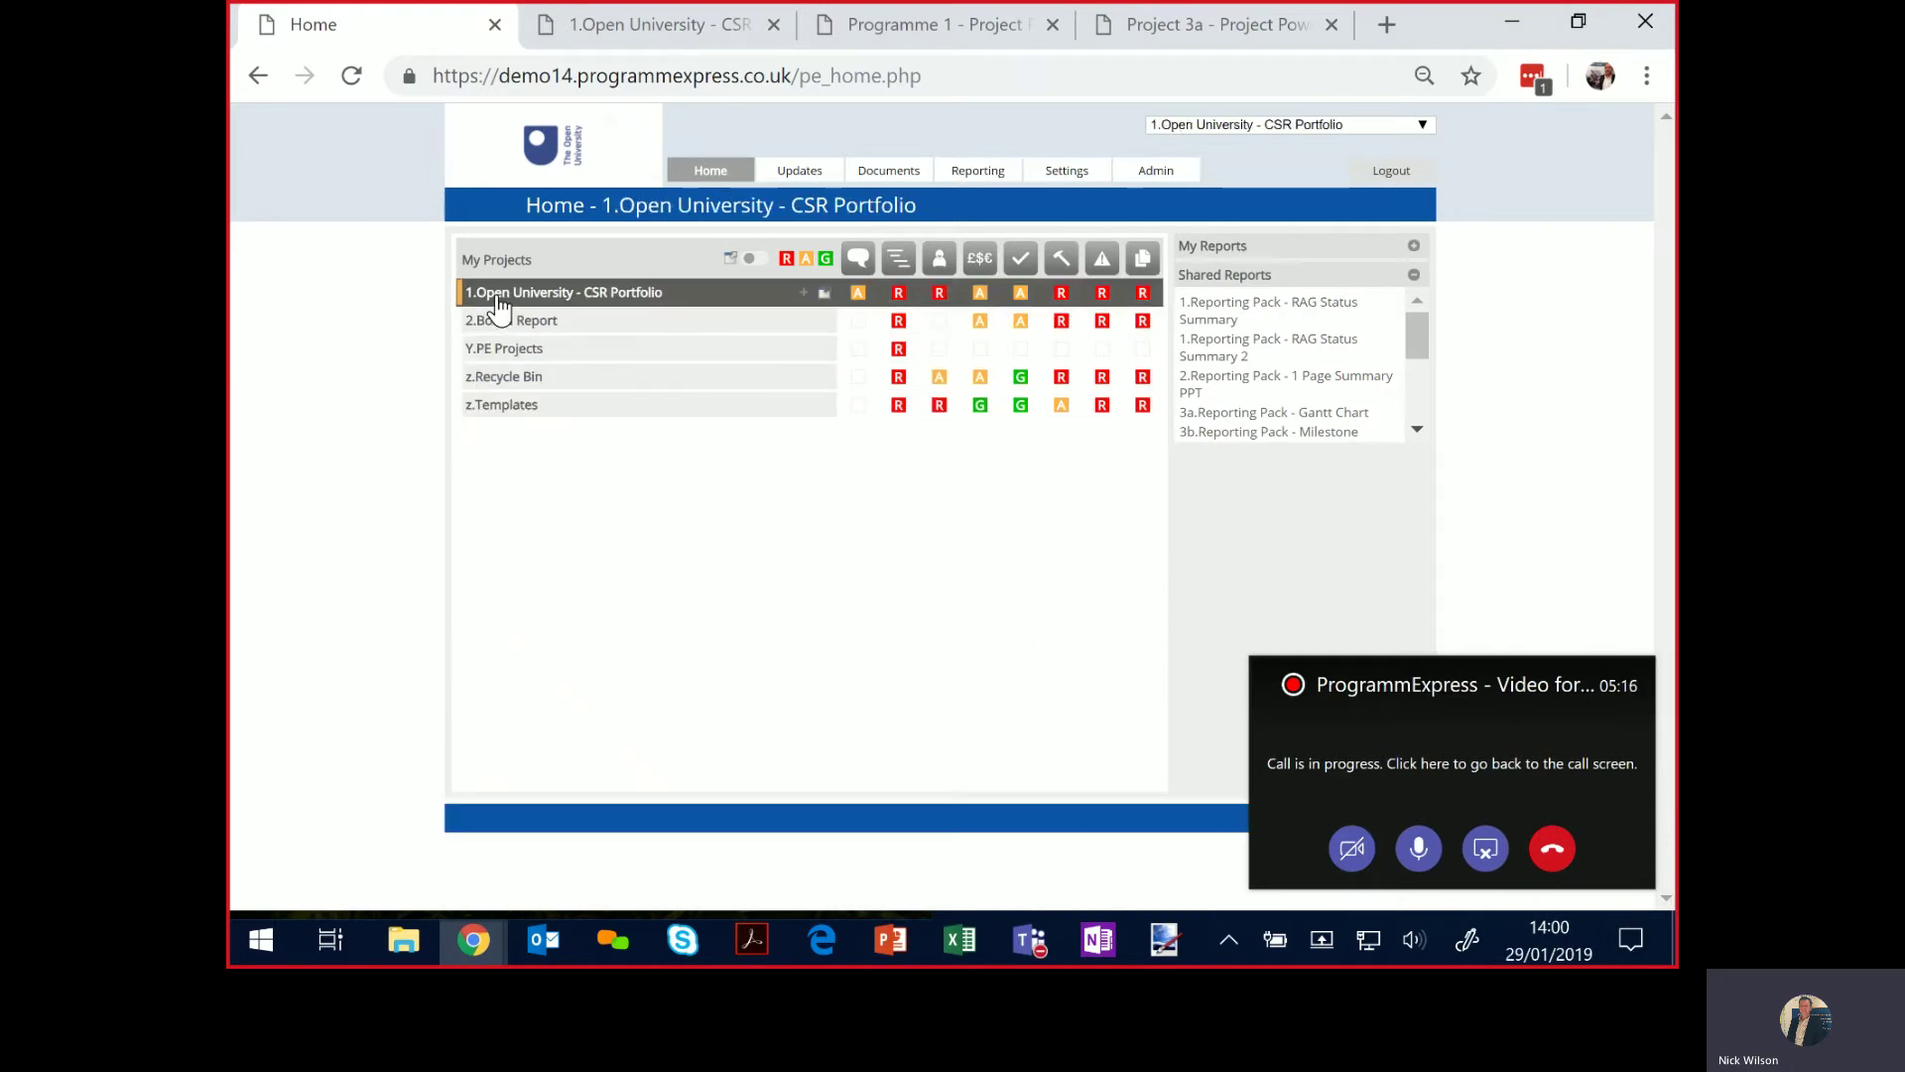
Remove /pe_home.php from the address to reach login, then sign in as a regular user.
left_click(861, 76)
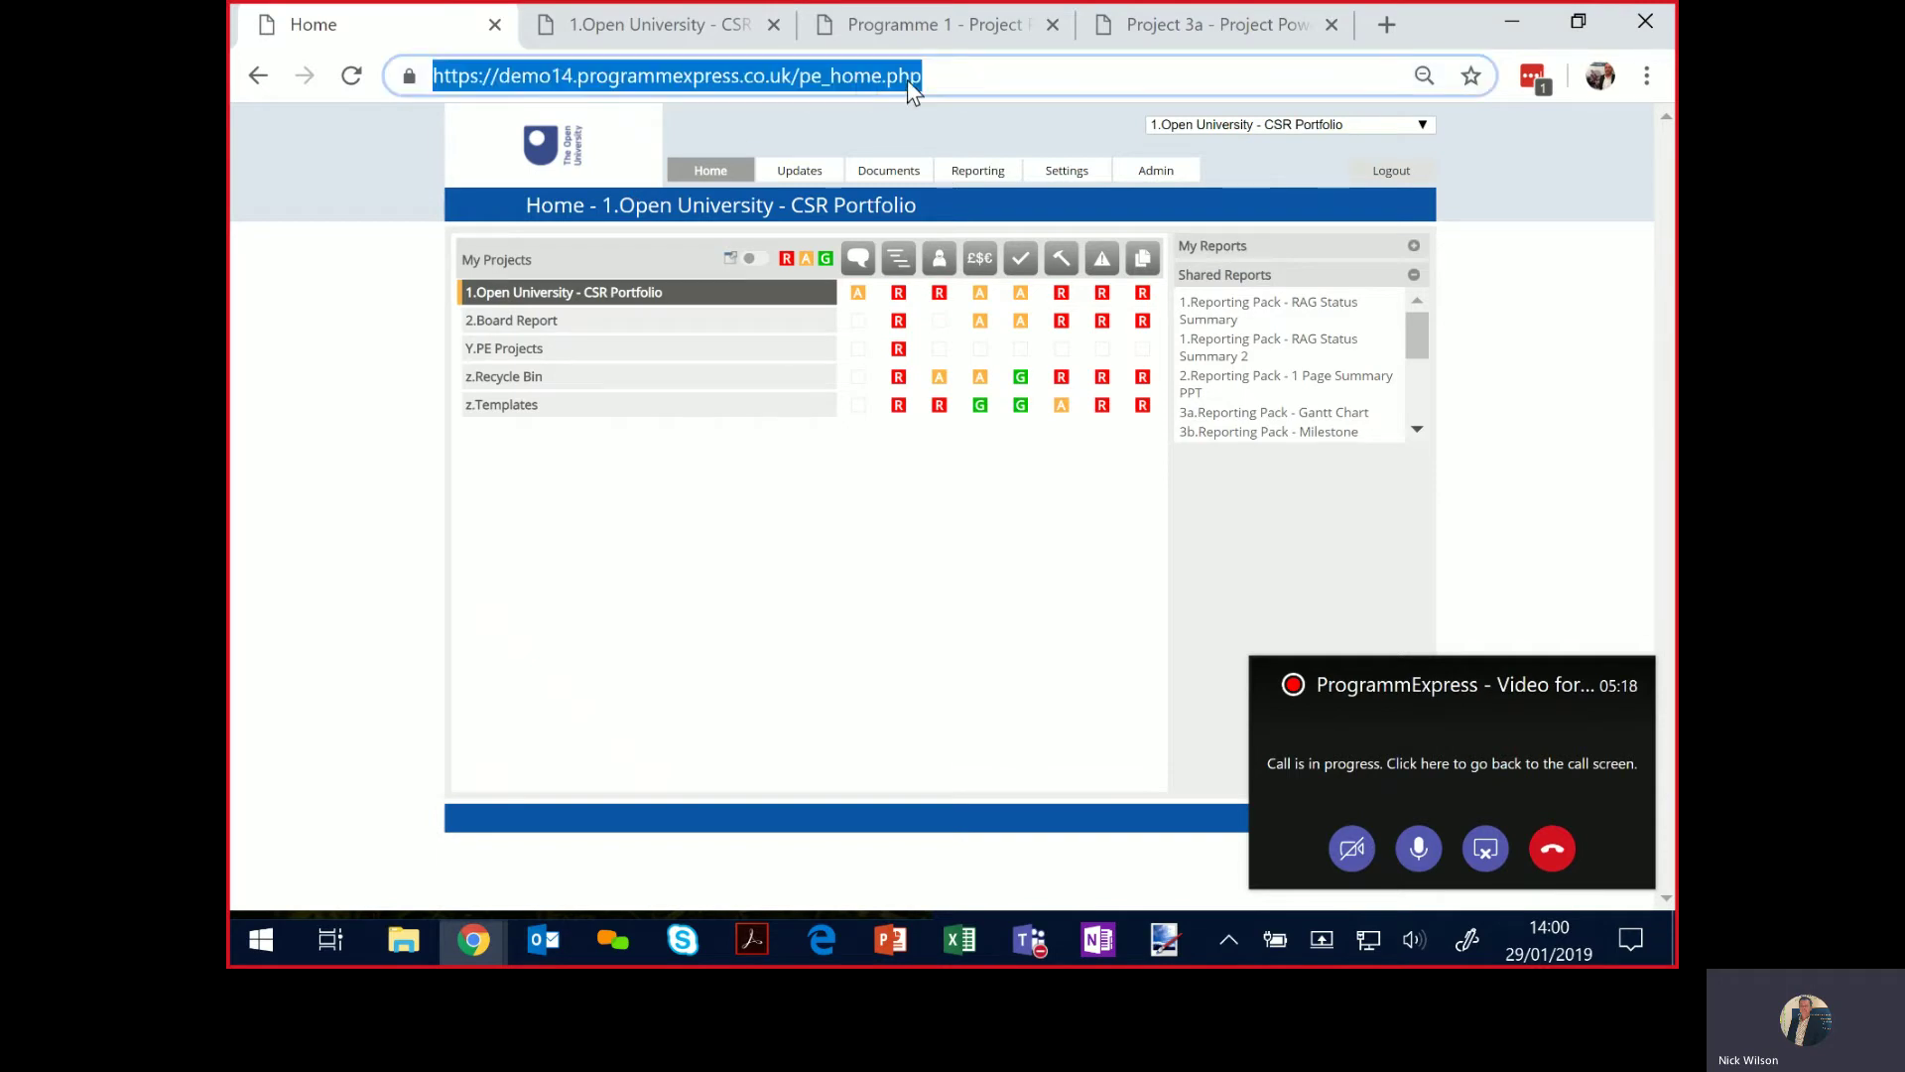
left_click_drag(942, 75, 796, 88)
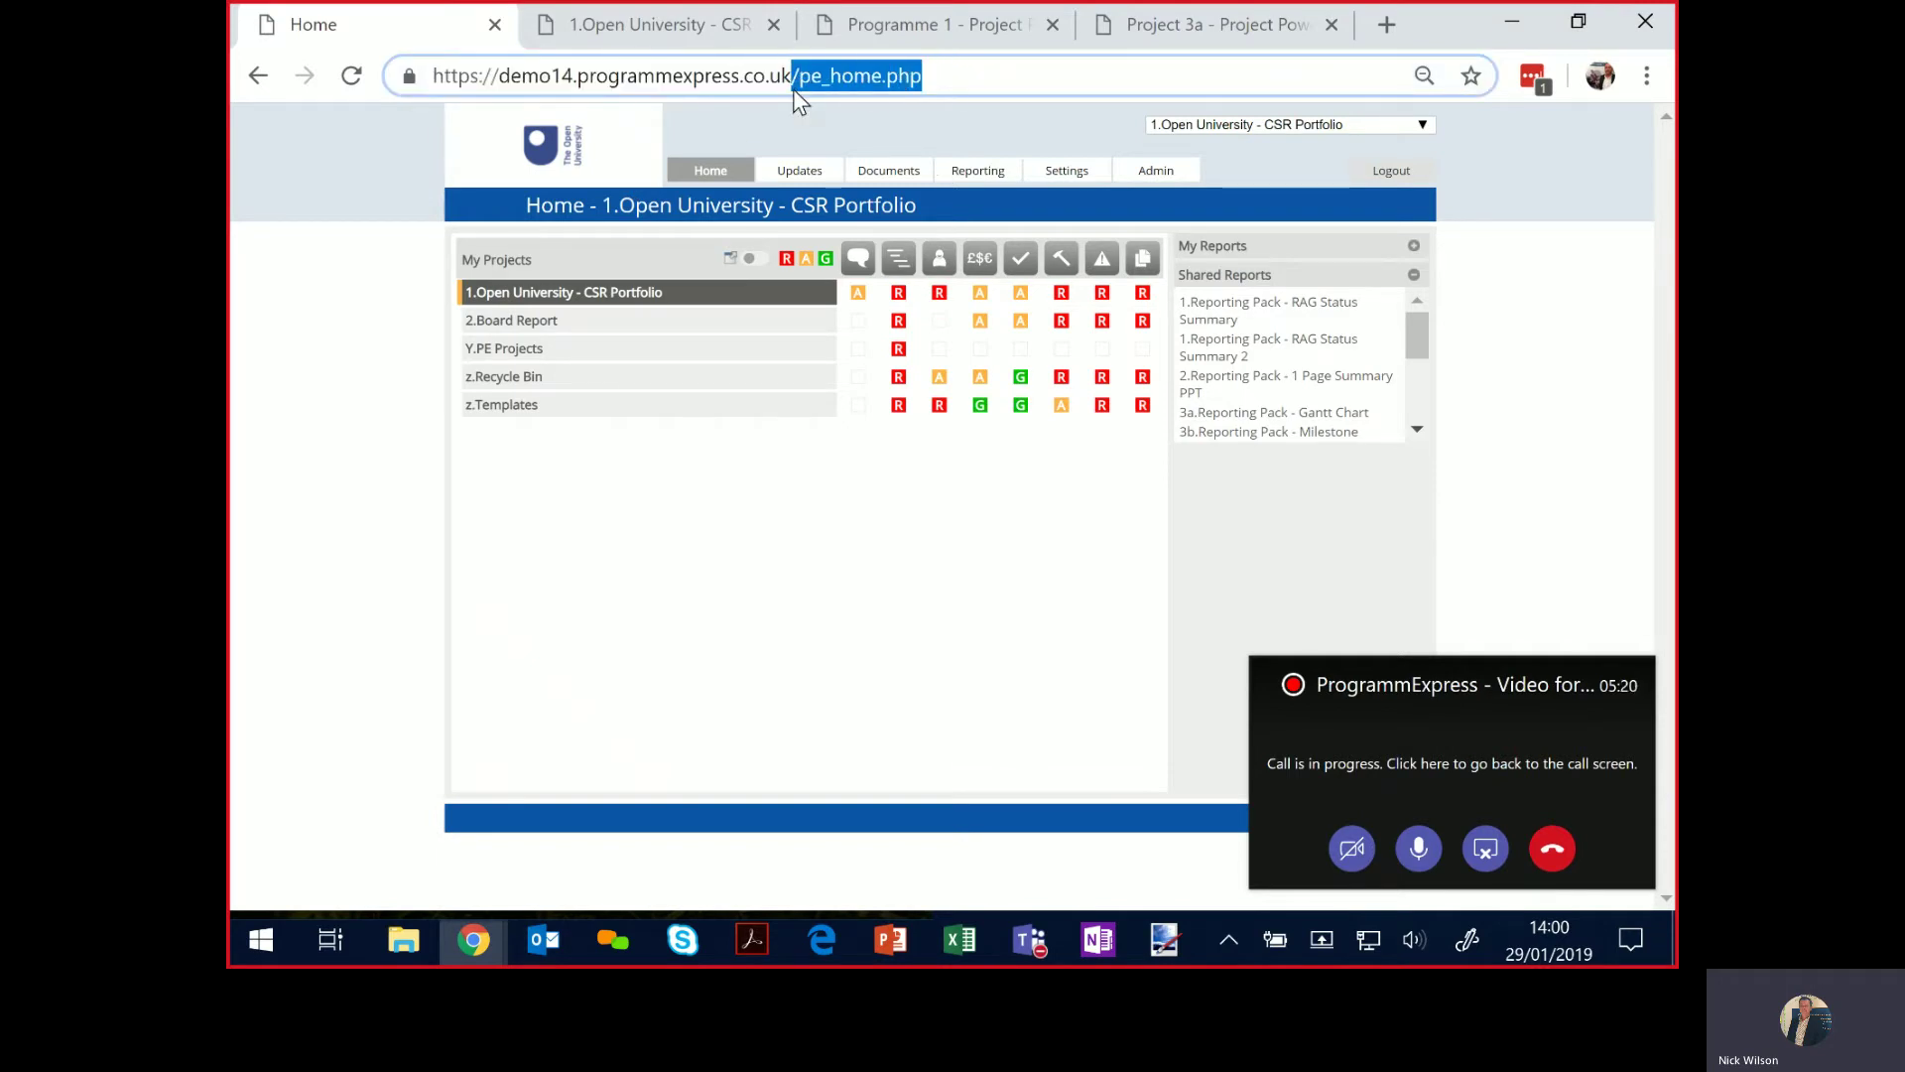
key("BackSpace")
key("Return")
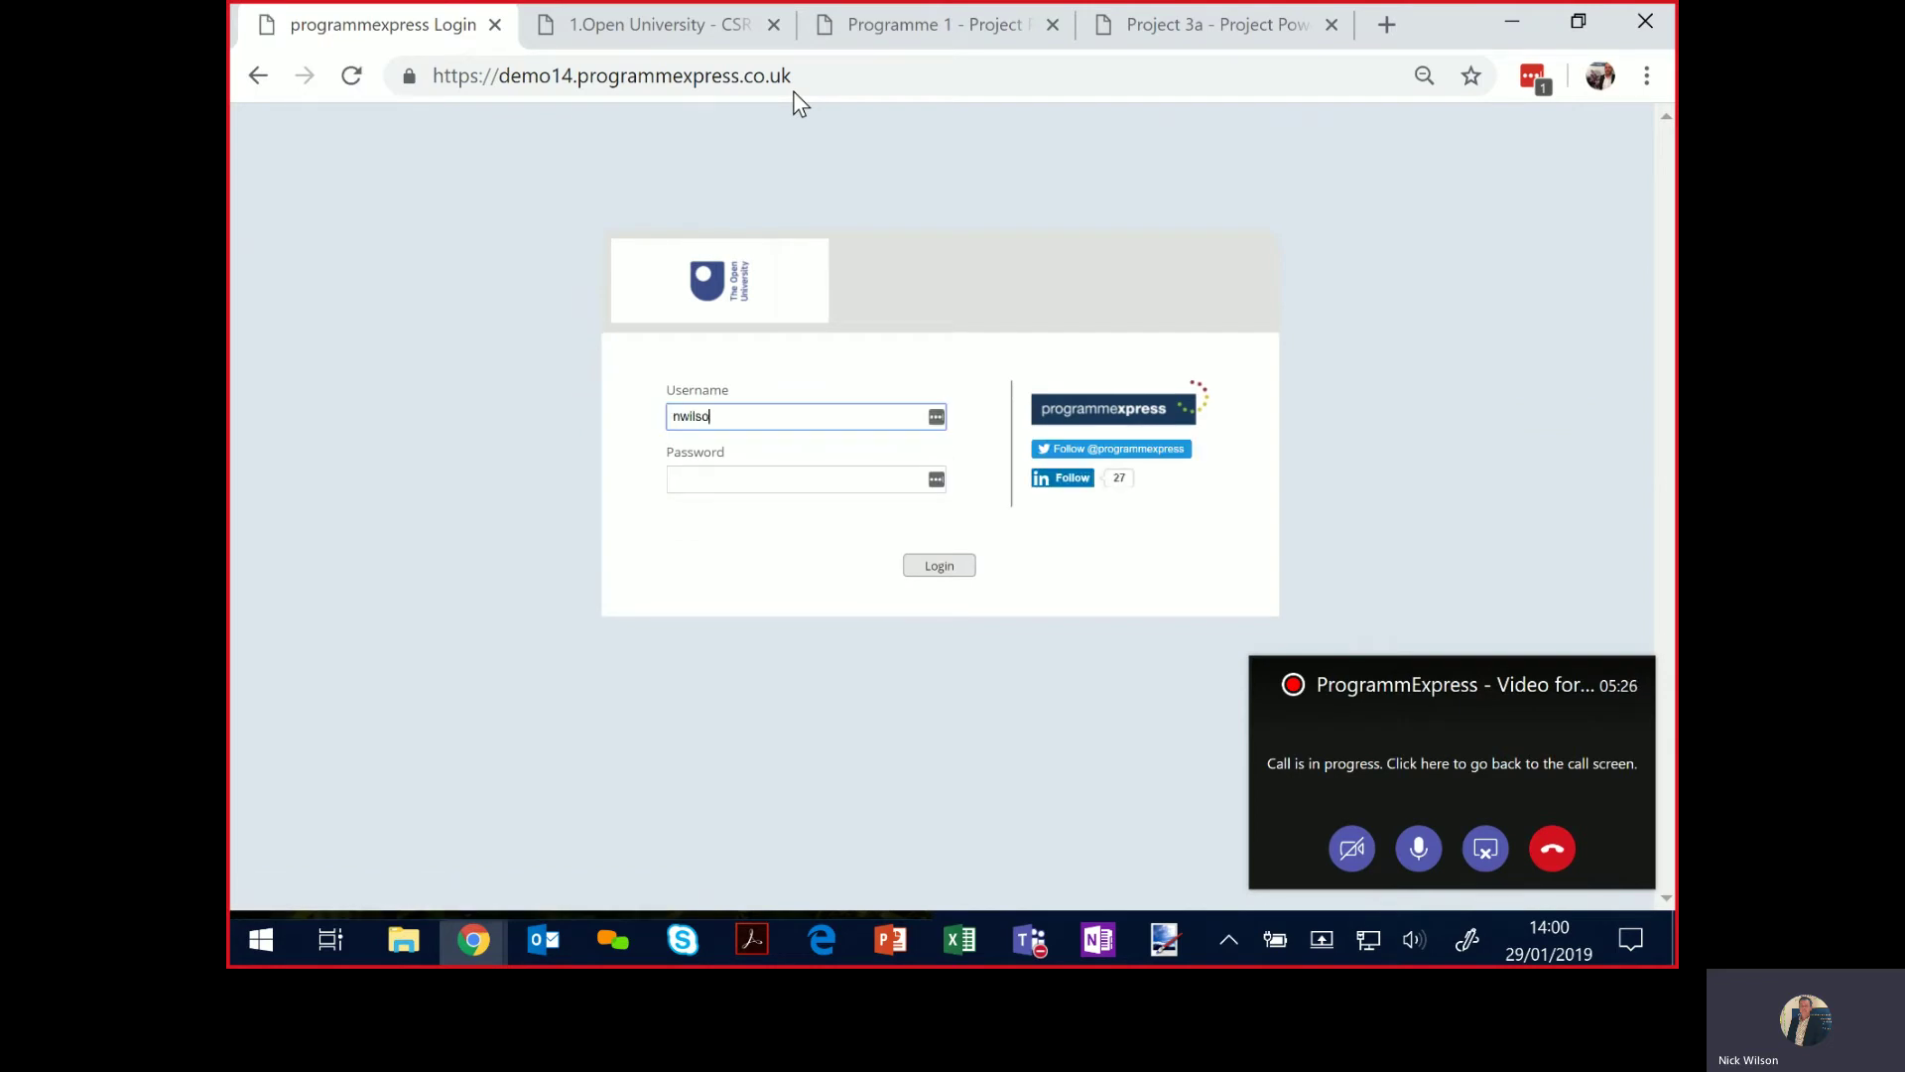
key("Tab")
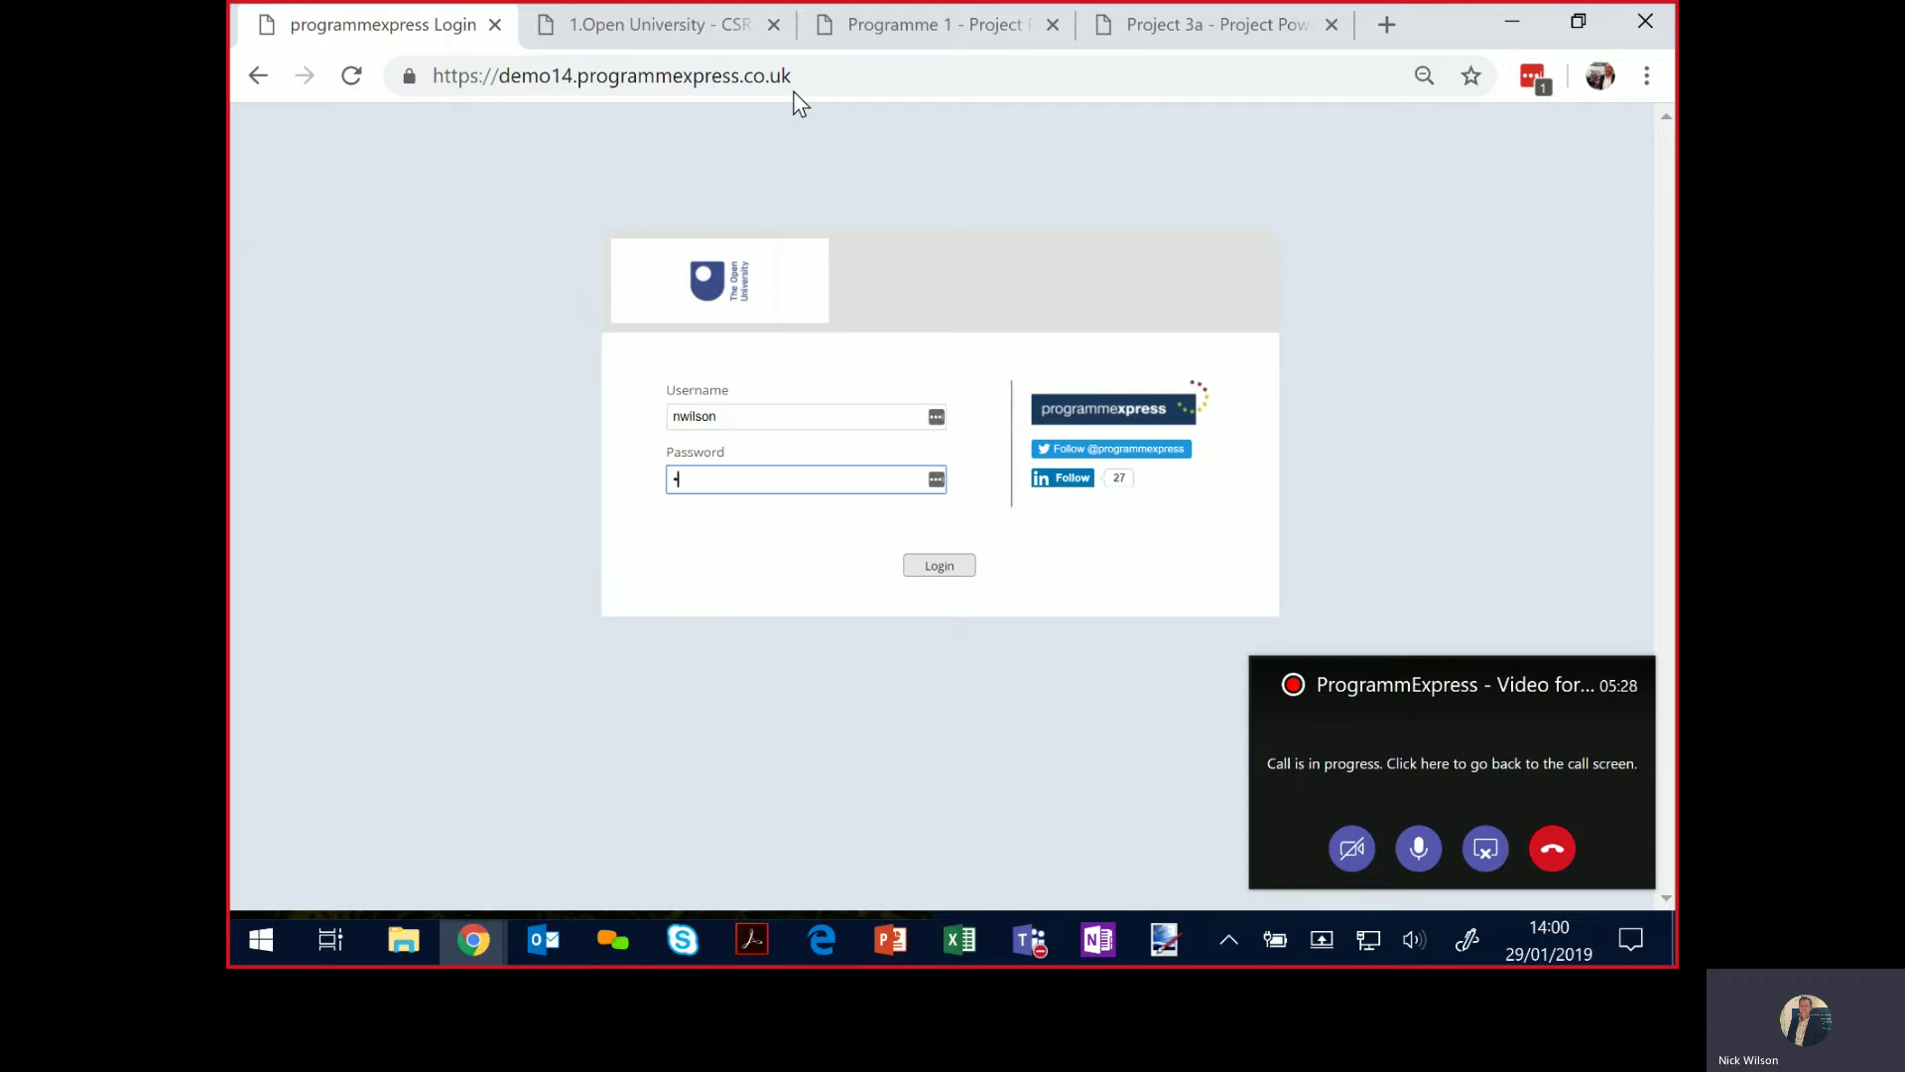
key("Return")
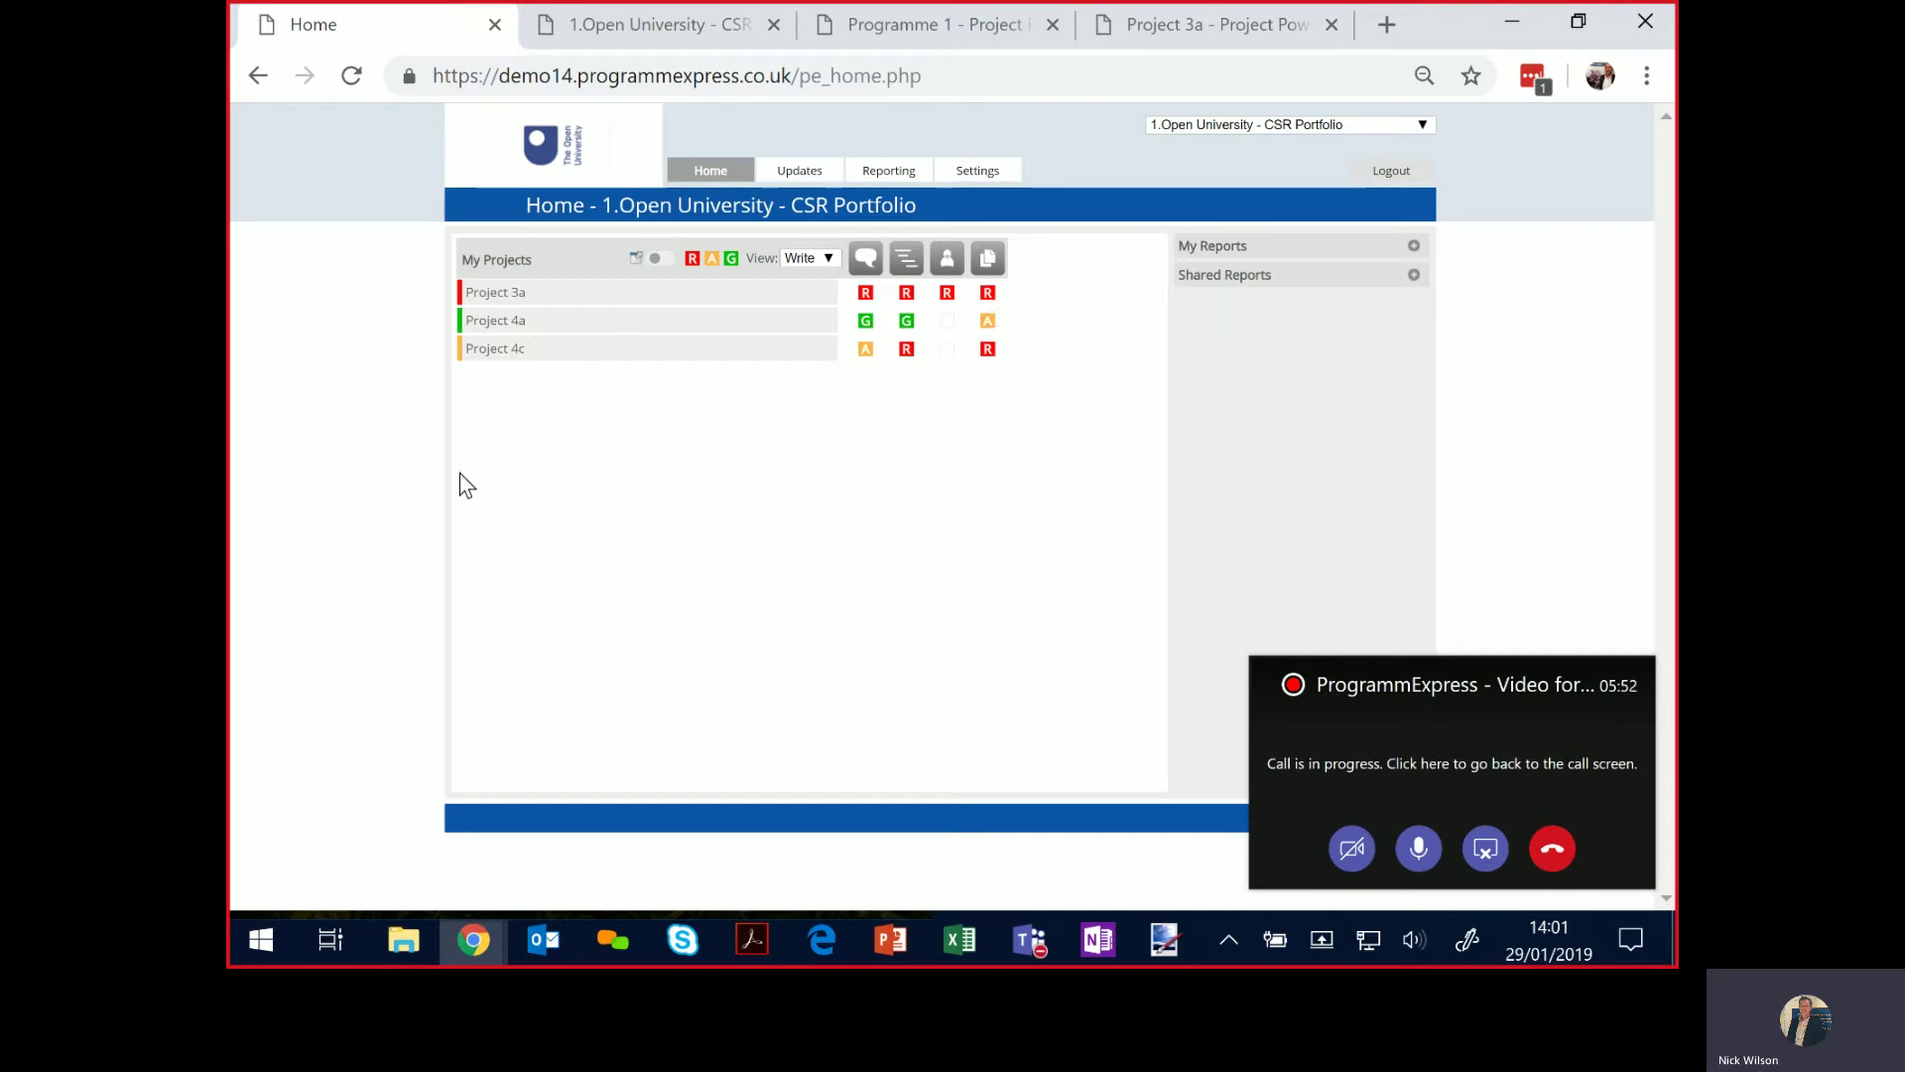
Select Project 3a and review its Project Commentary page.
left_click(496, 293)
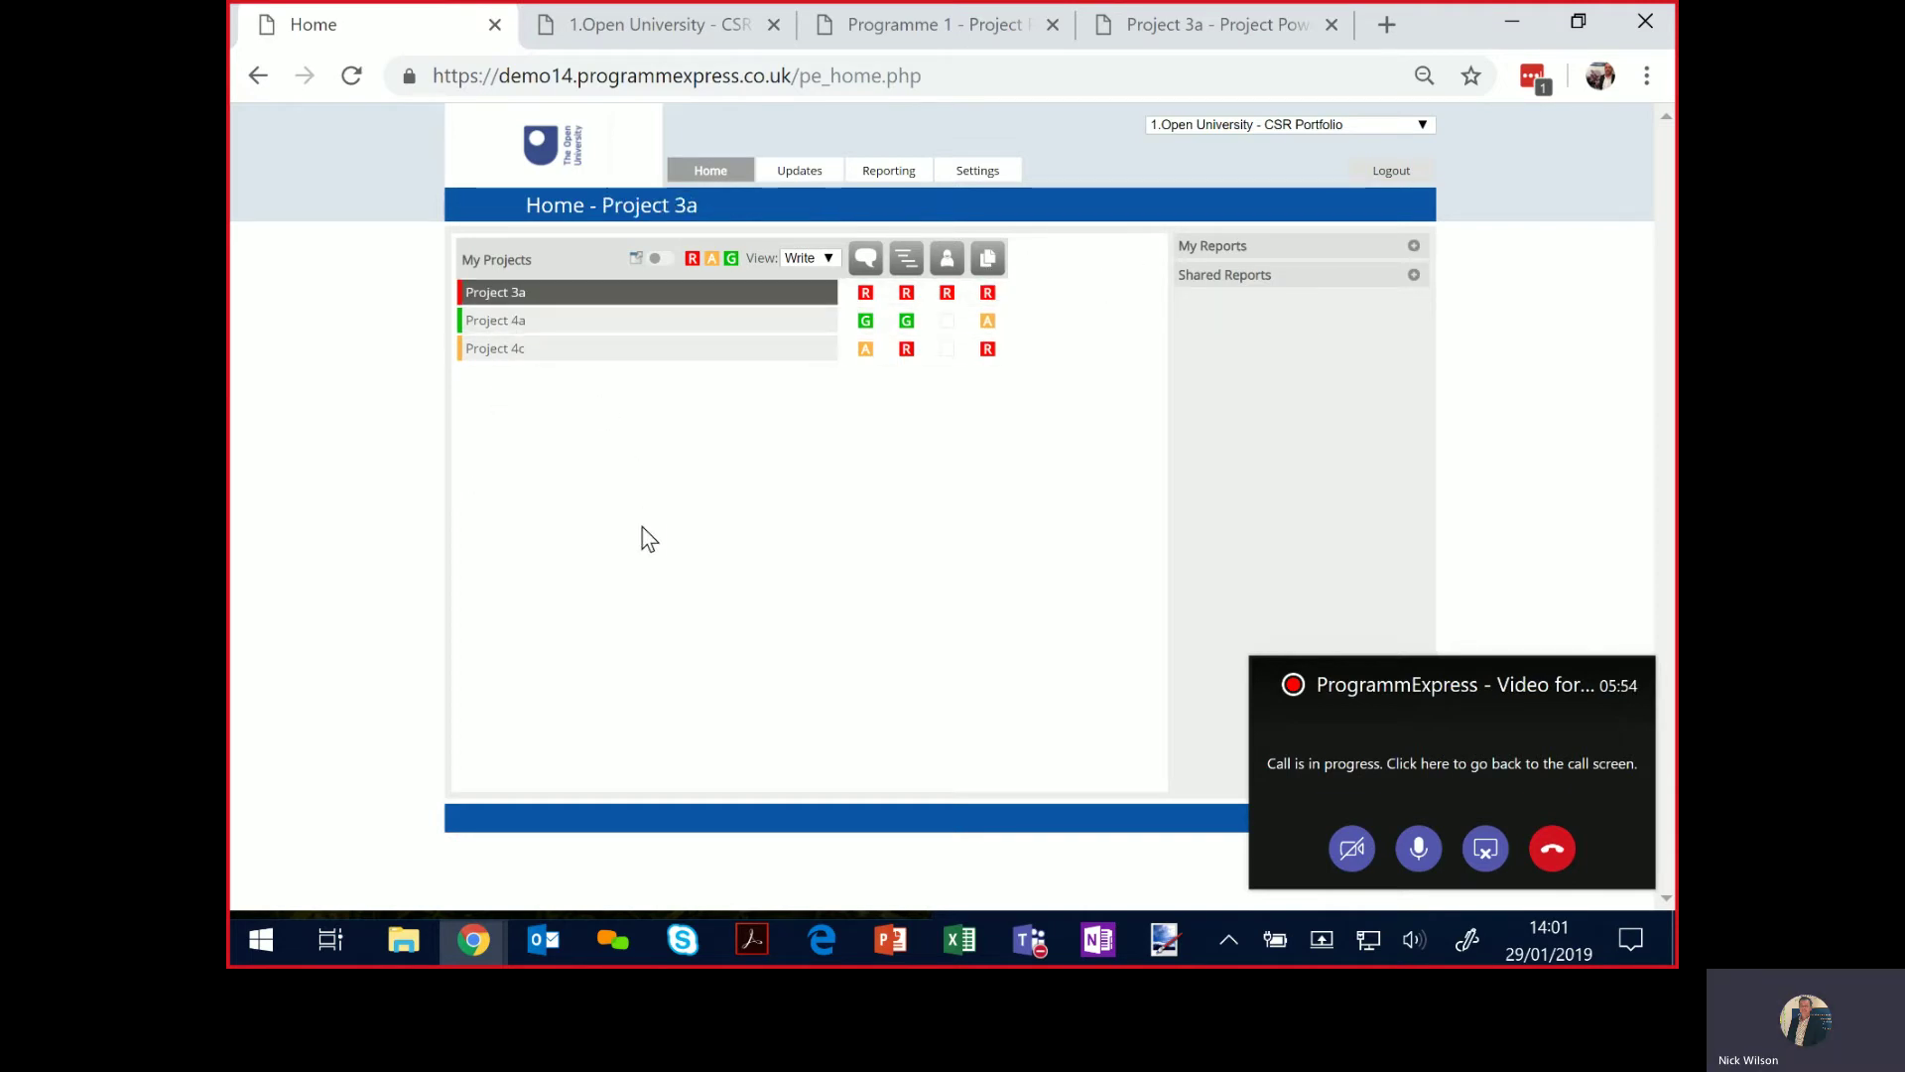
left_click(866, 292)
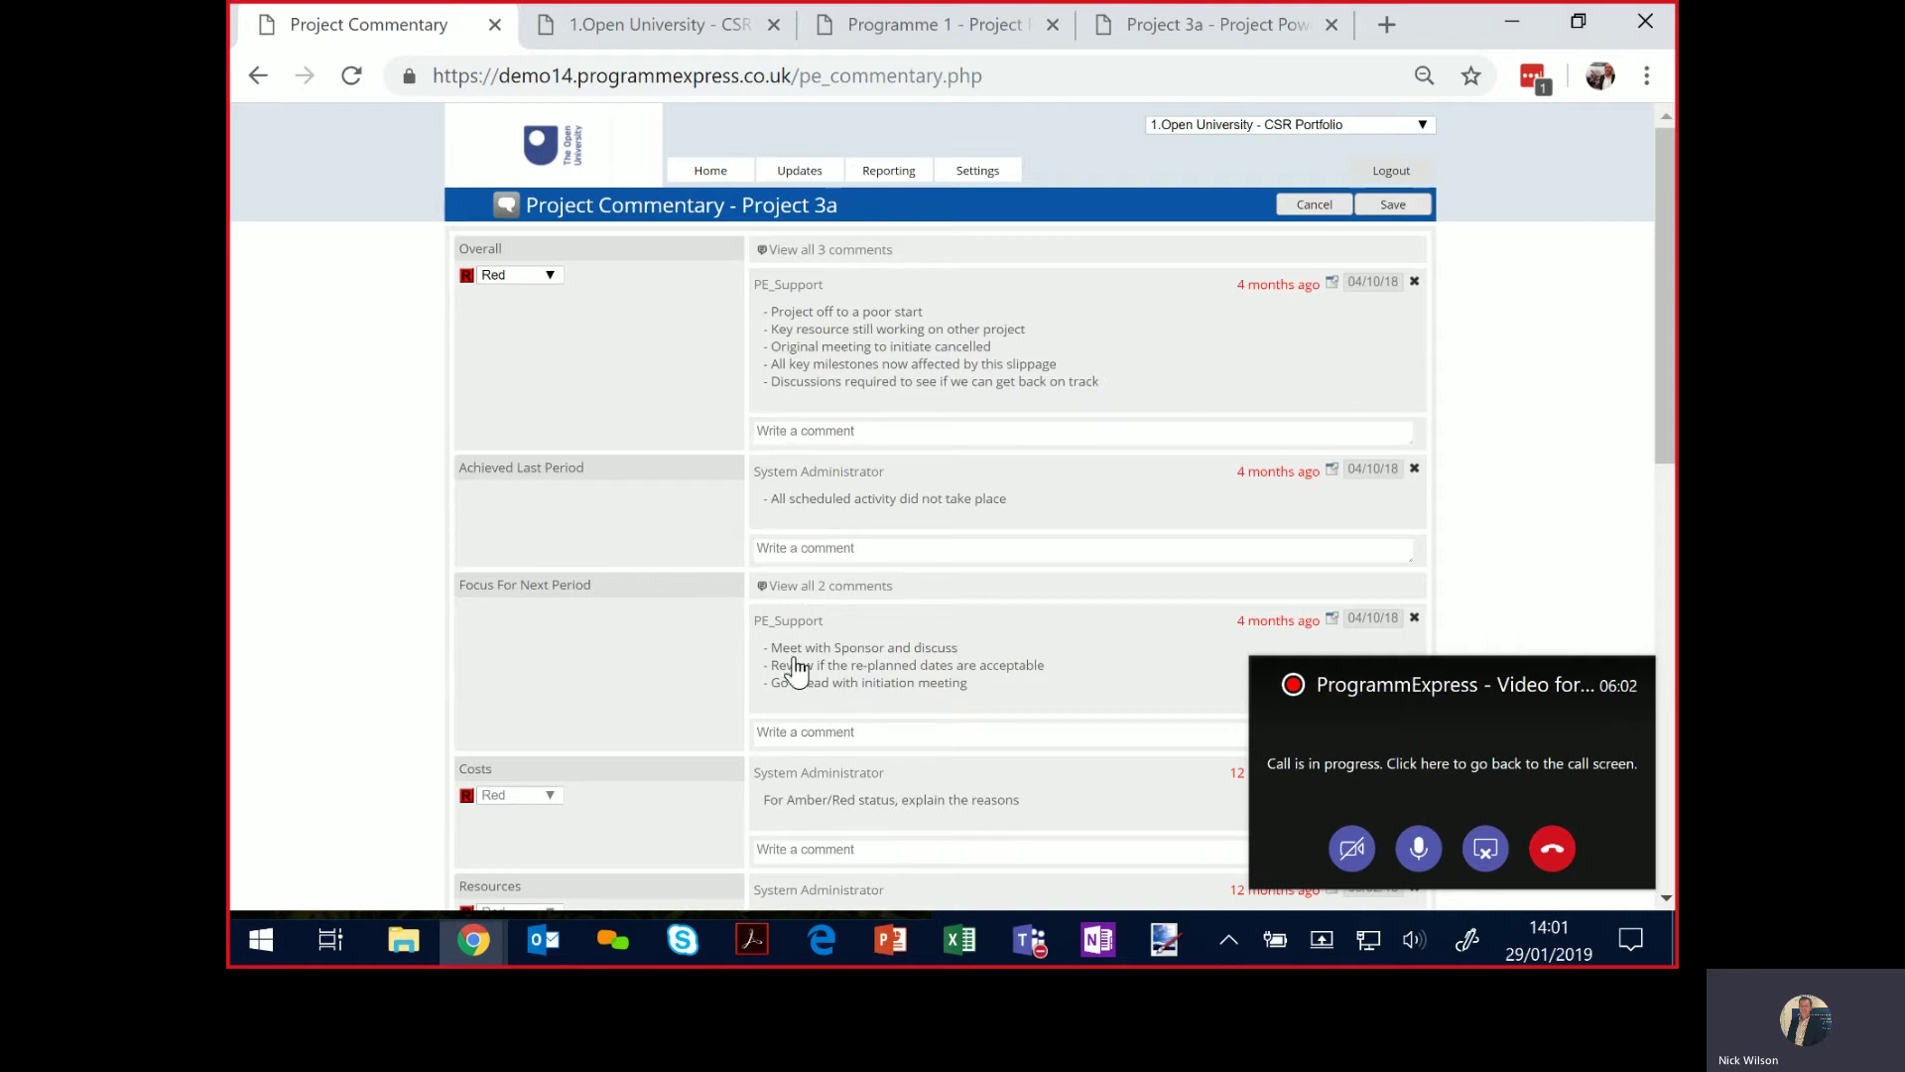
scroll(695, 659, "down", 3)
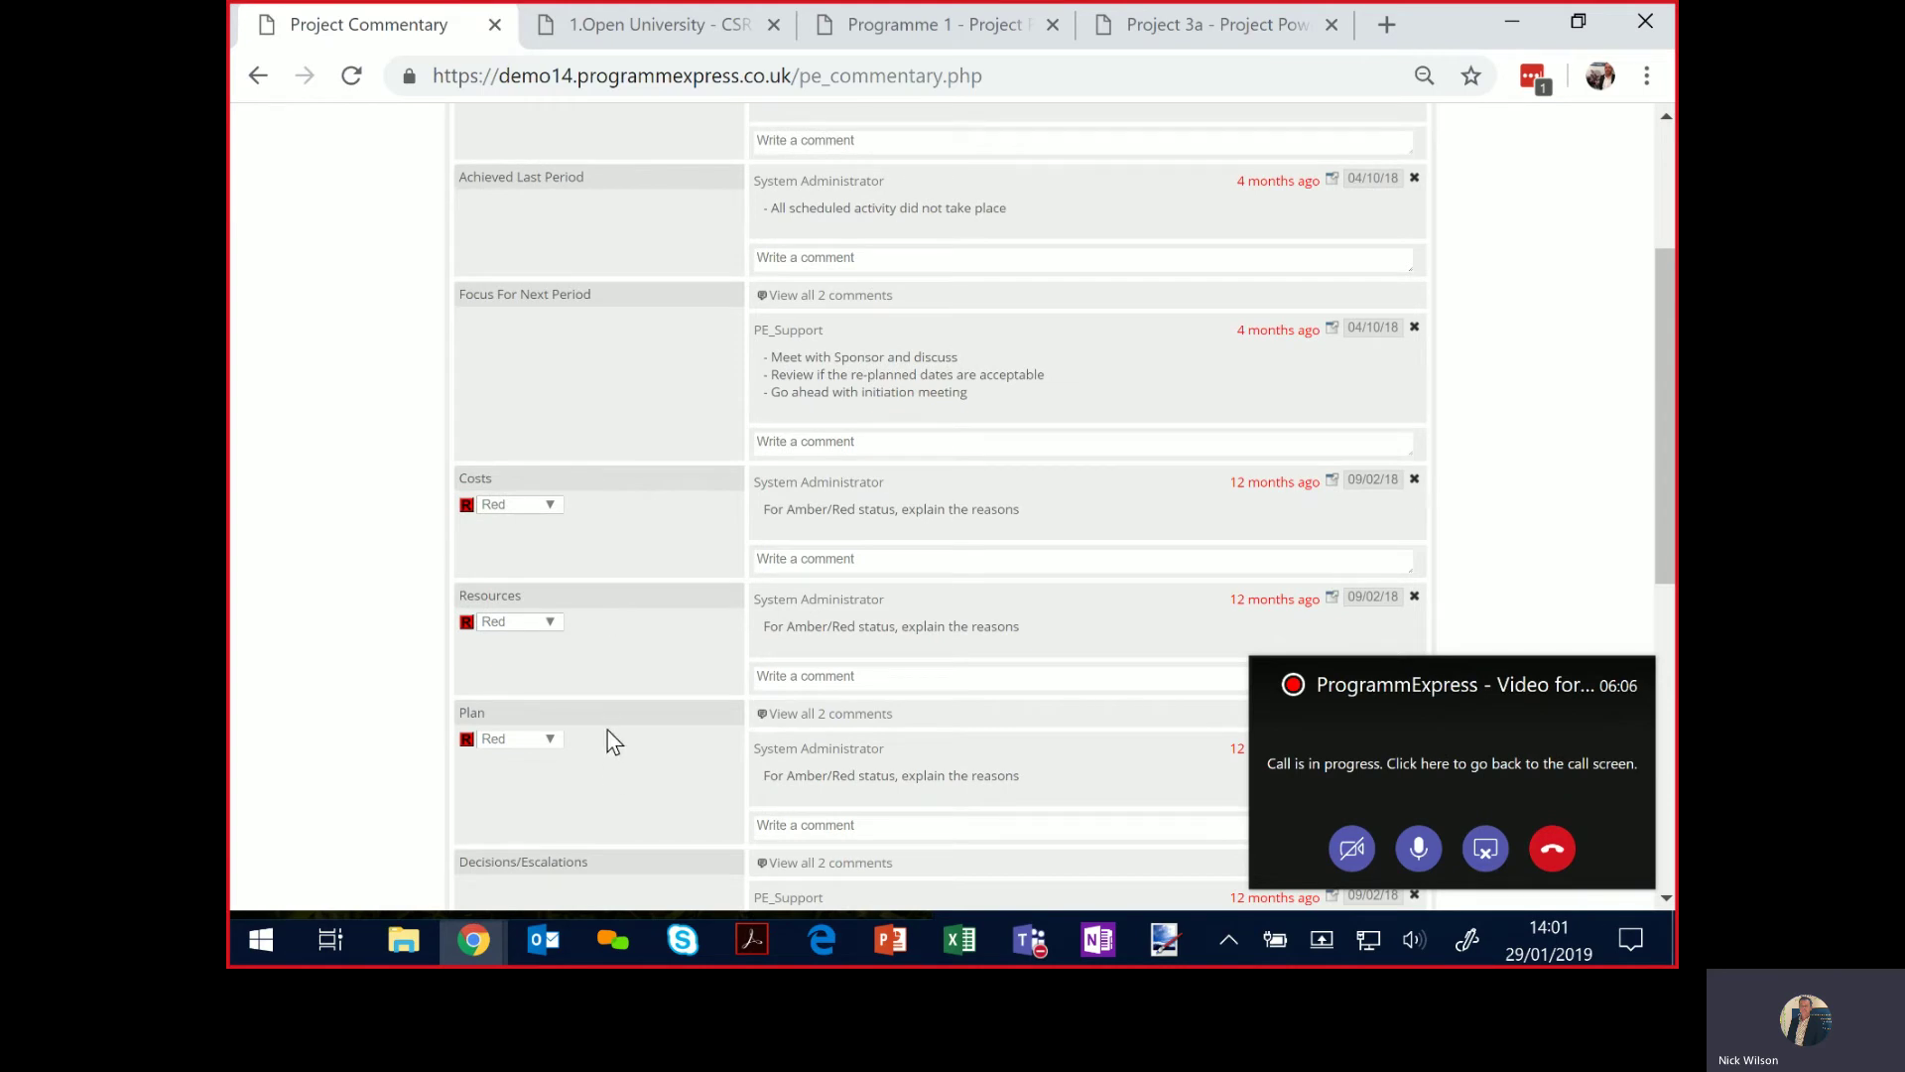
scroll(645, 700, "up", 2)
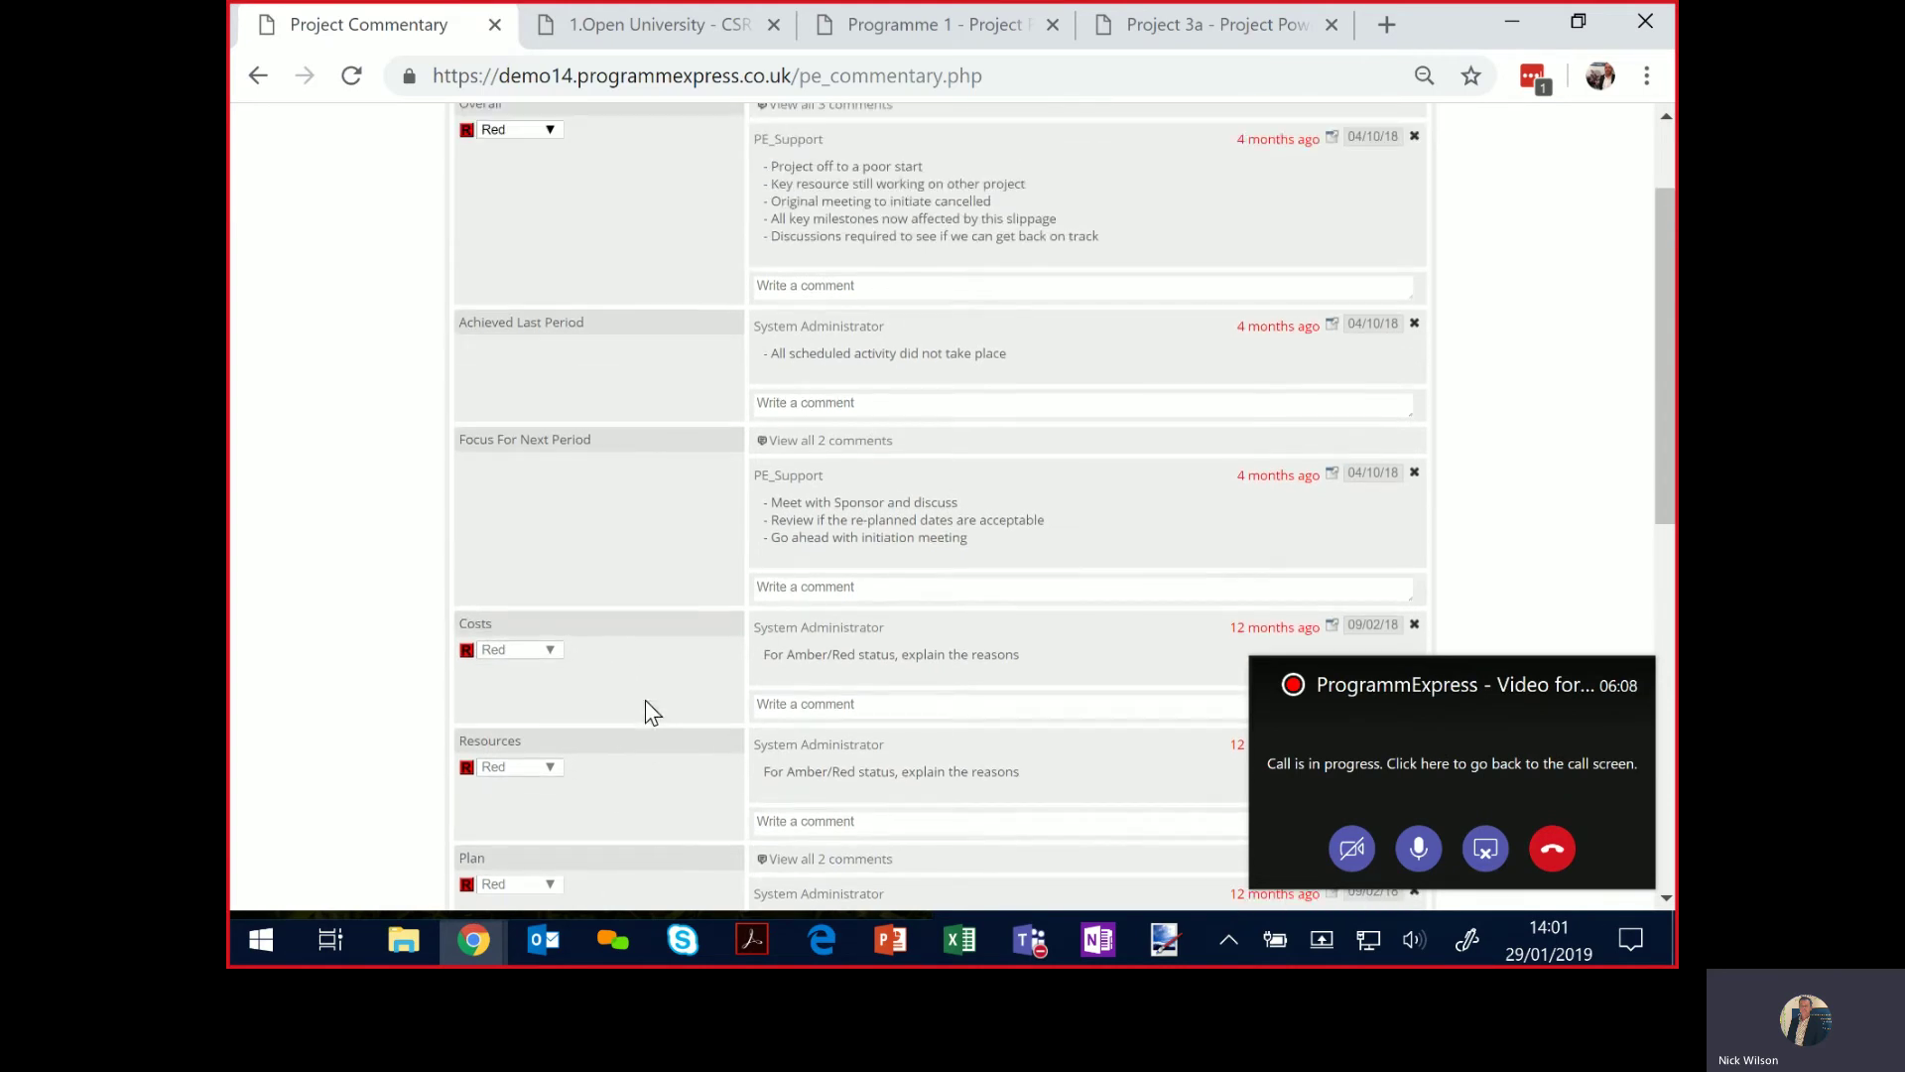
scroll(651, 742, "up", 2)
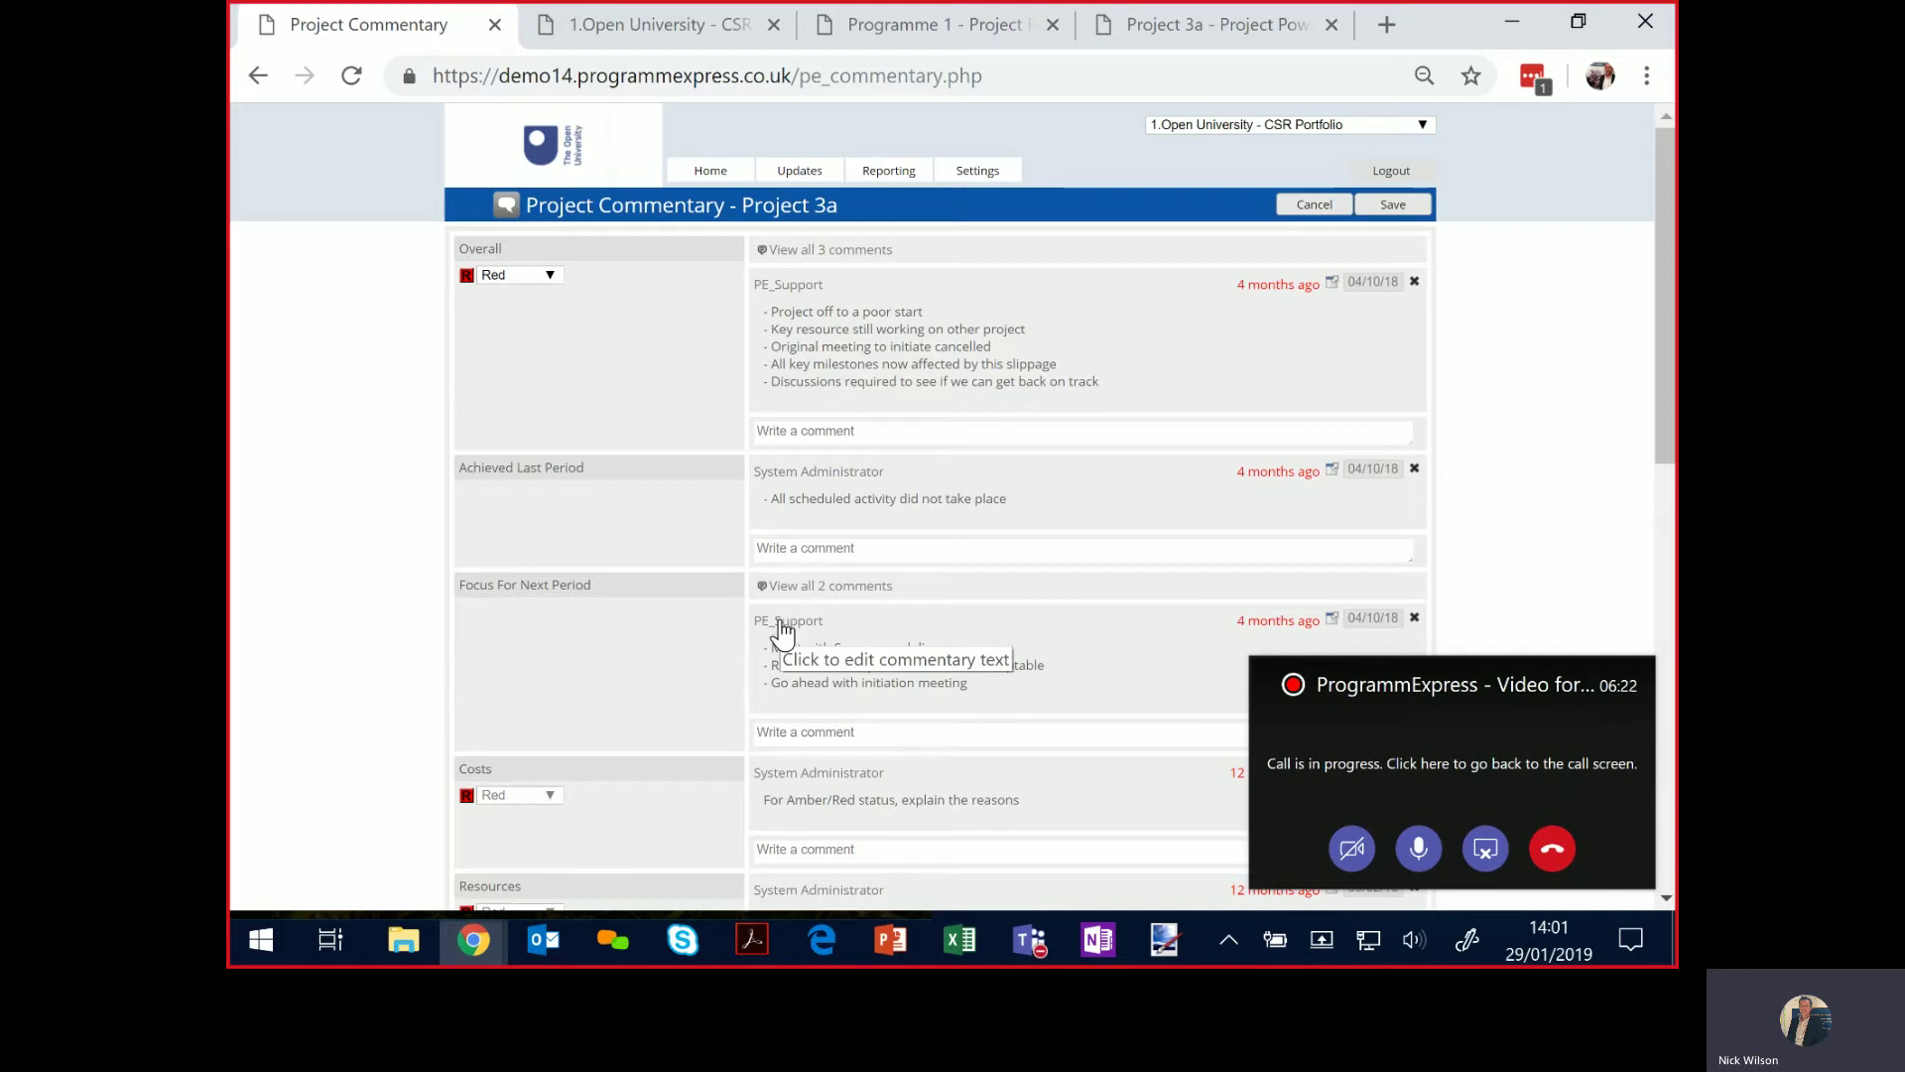
Try the Overall and Achieved Last Period comment boxes, then open the Updates > Plan page.
left_click(787, 432)
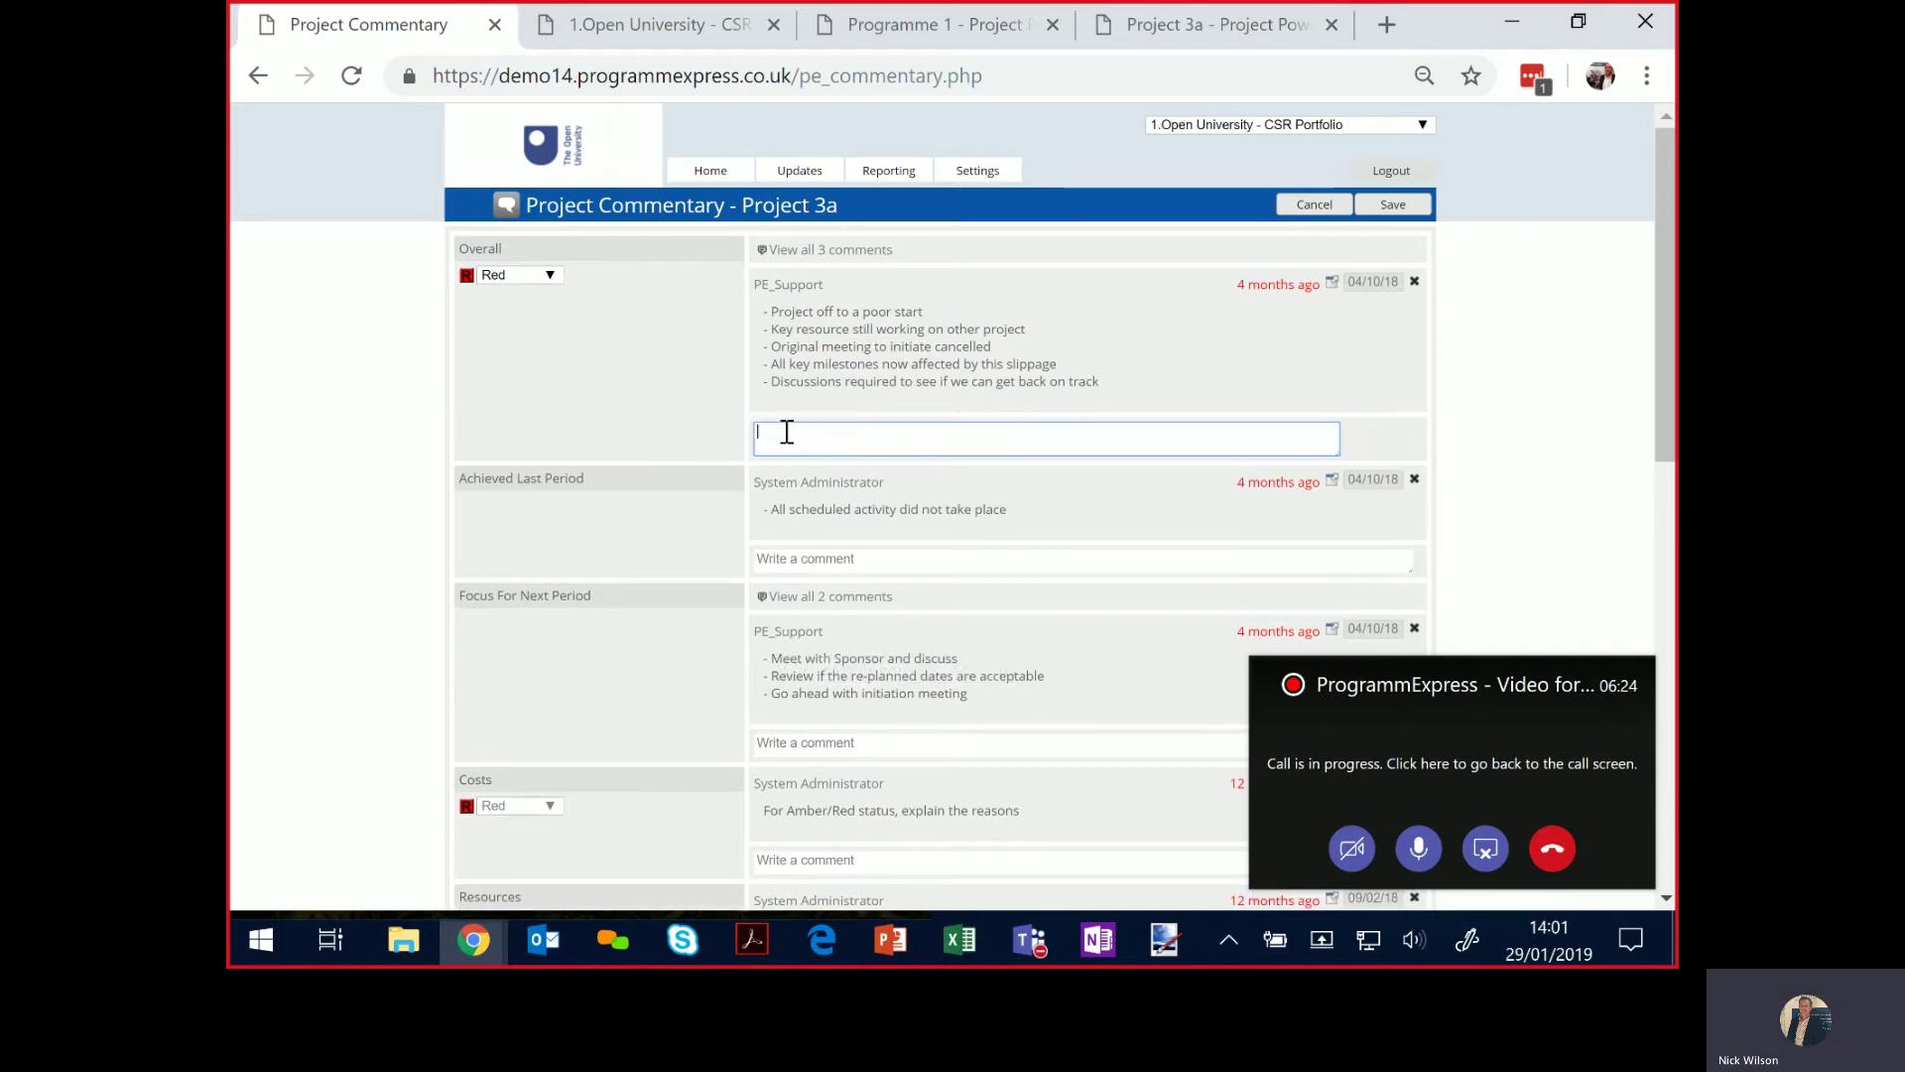
left_click(787, 566)
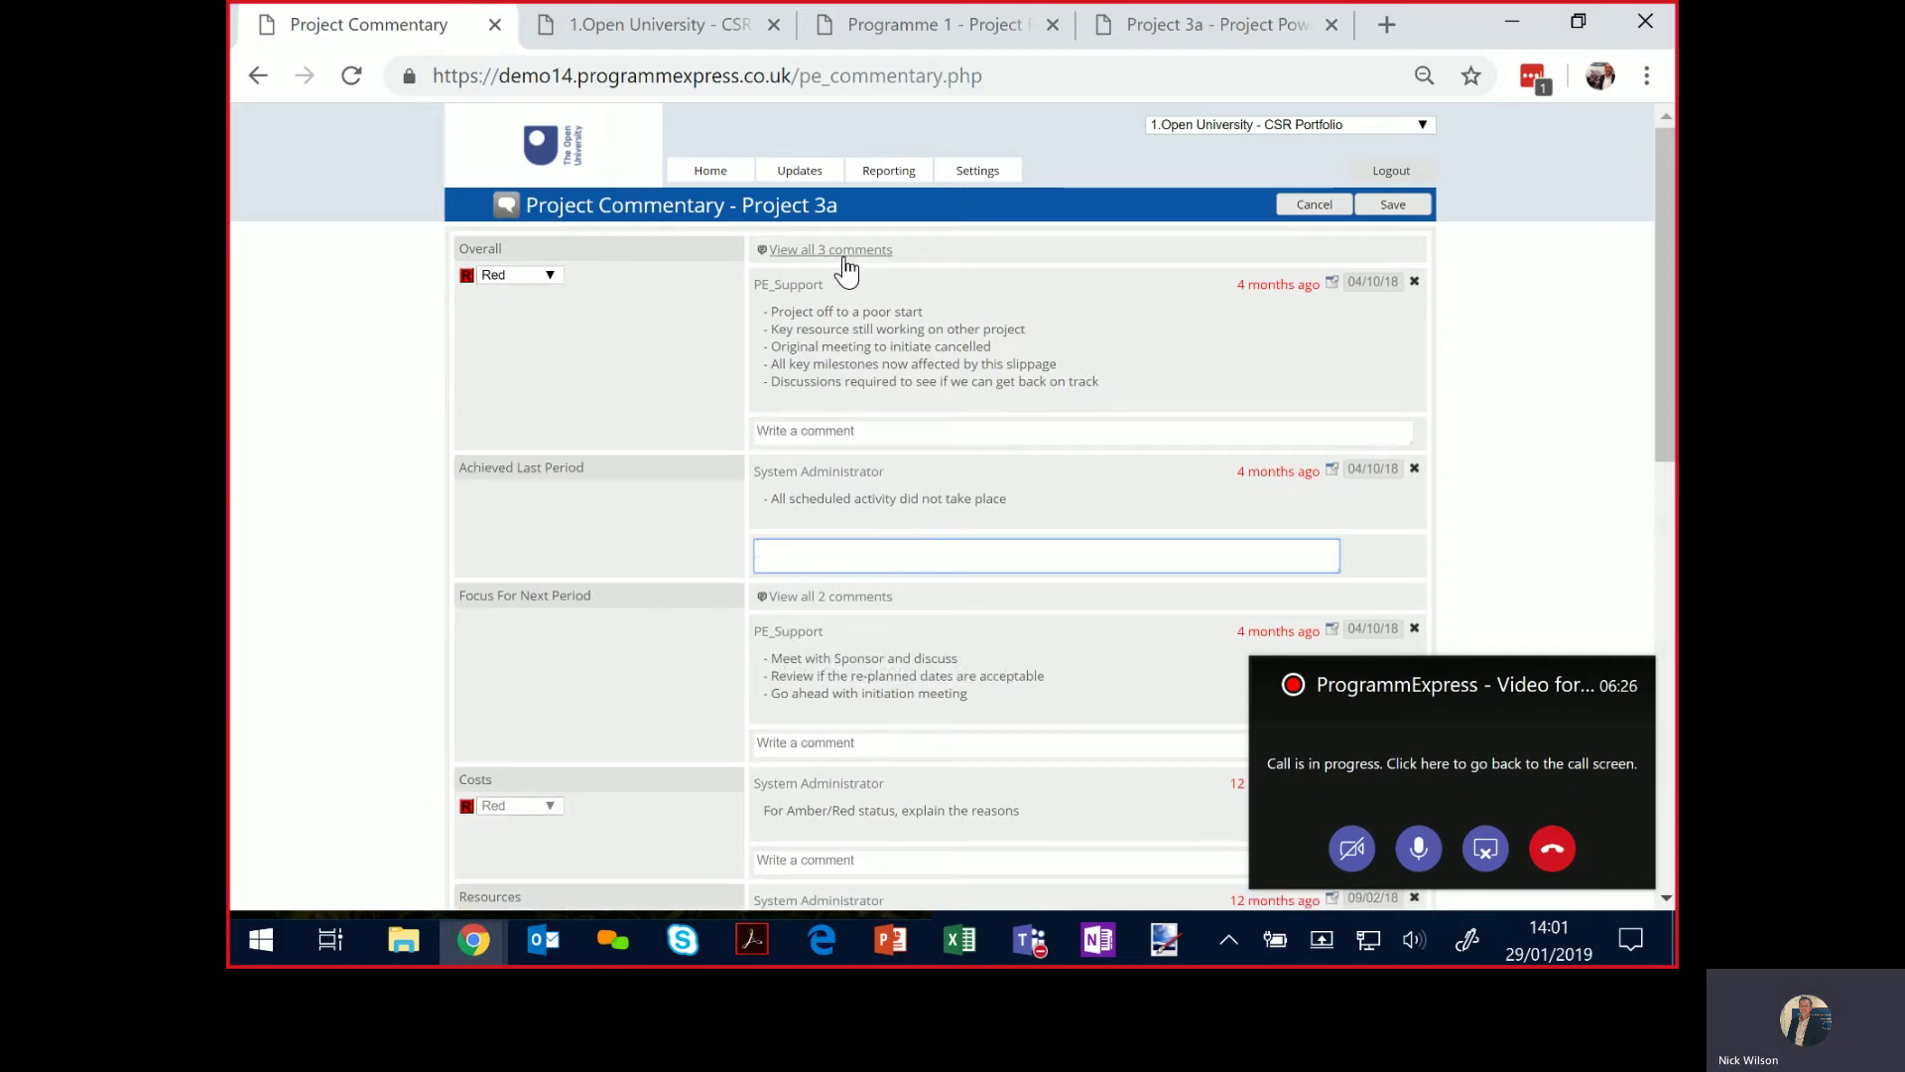
mouse_move(739, 174)
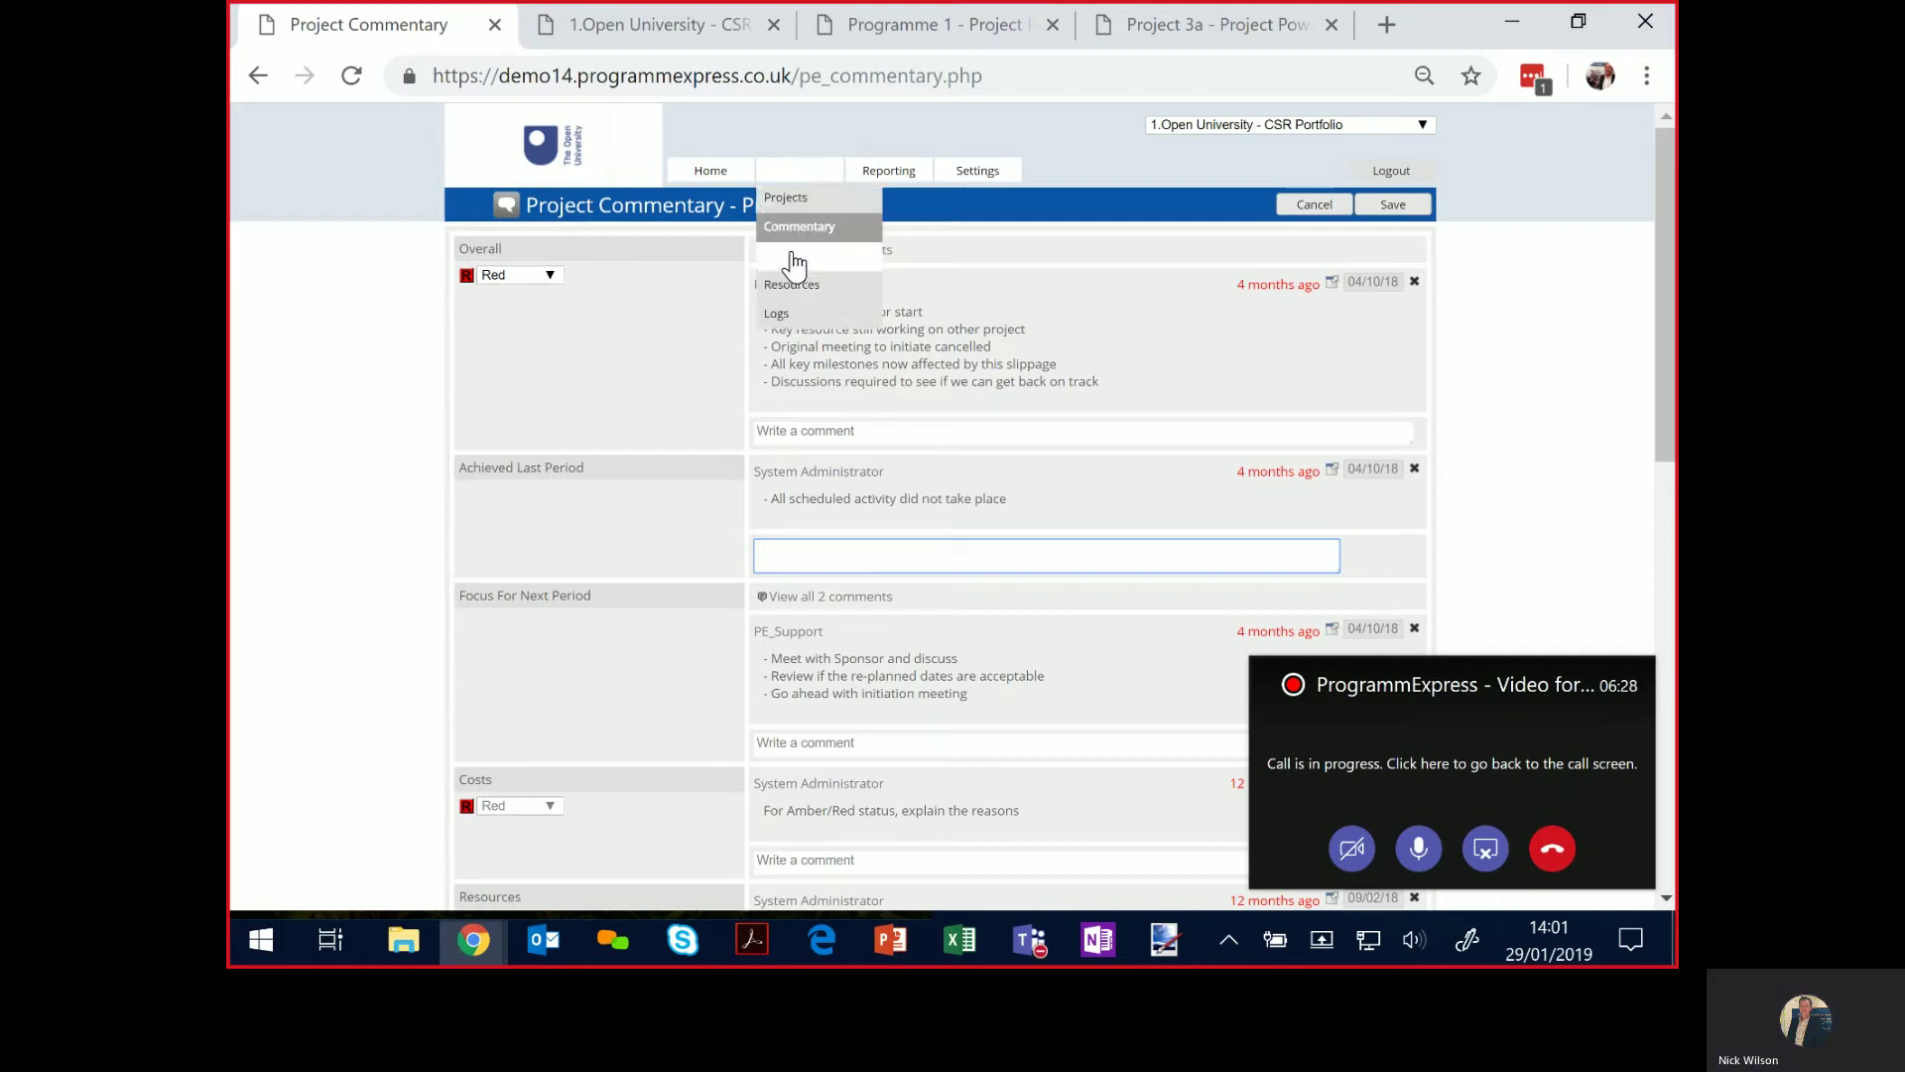
left_click(739, 246)
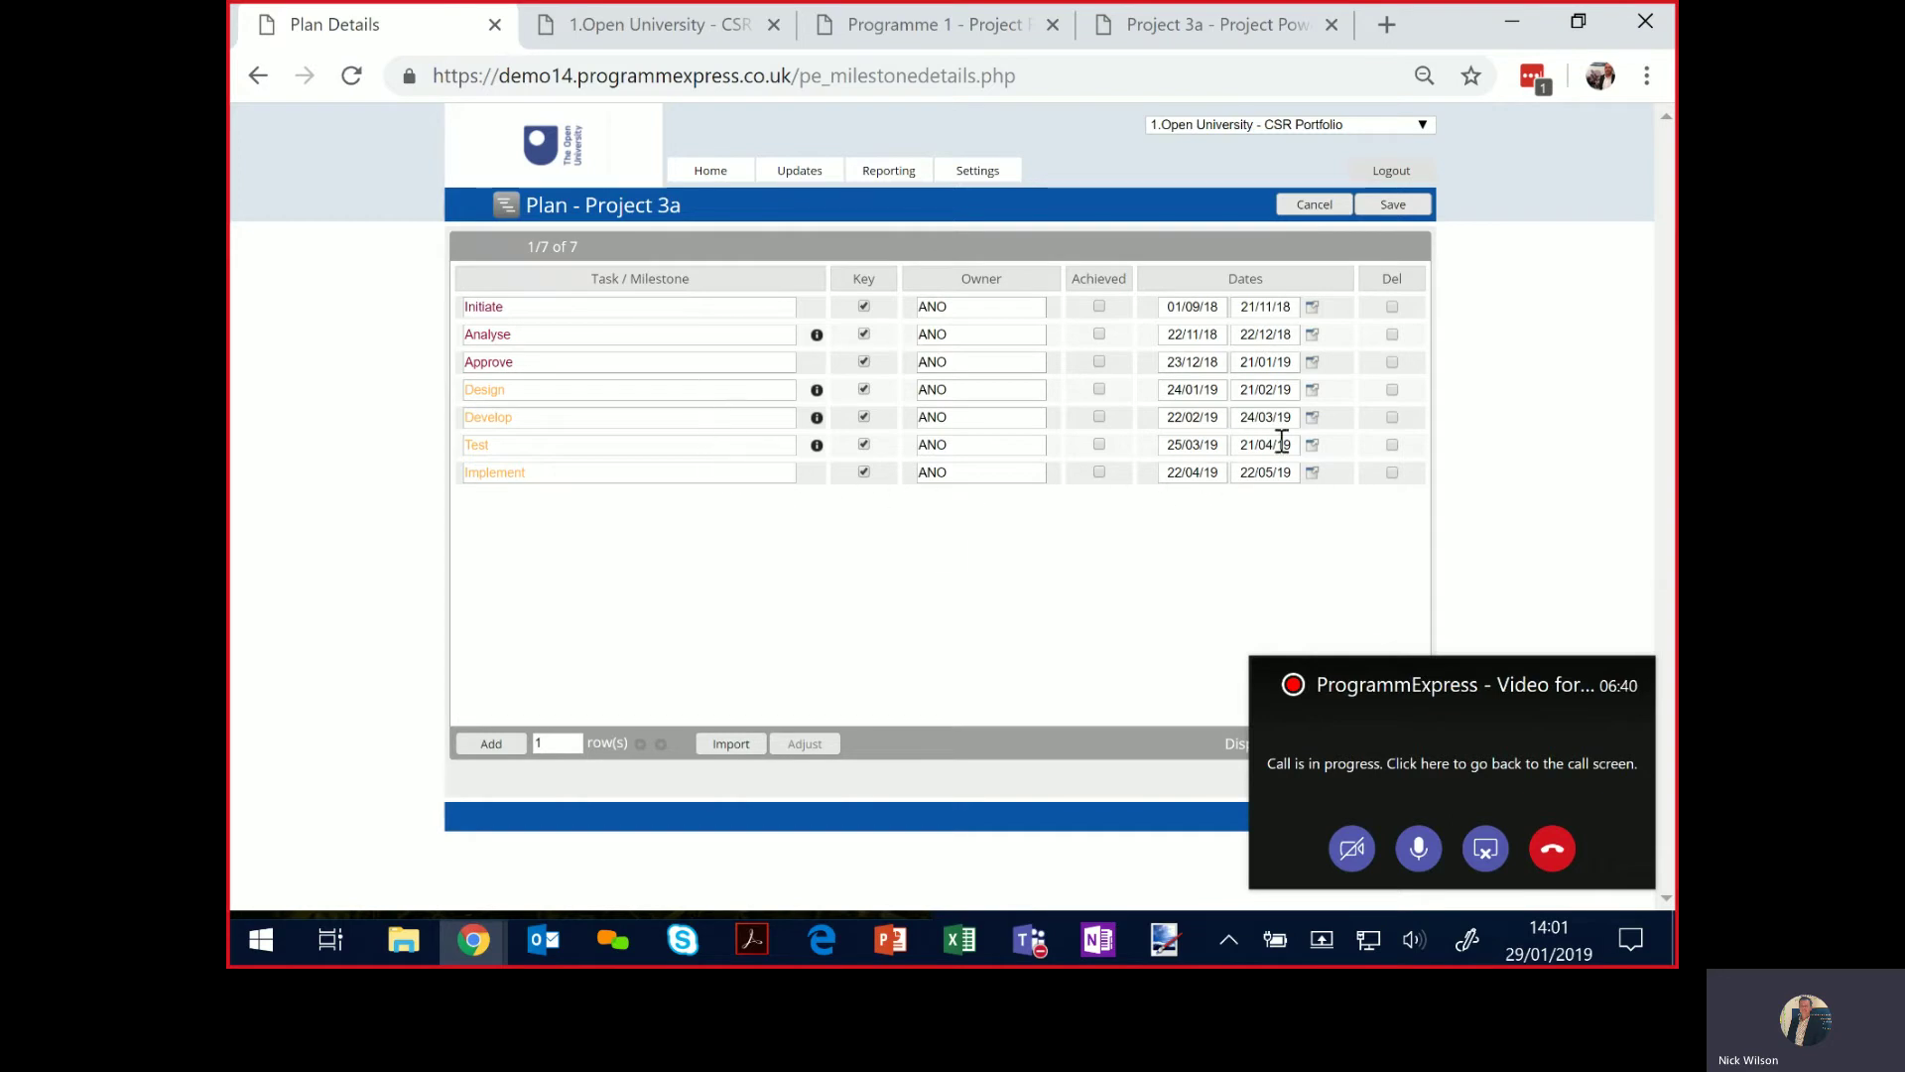
Check the Design milestone's original versus current dates, then go to Updates > Resources.
left_click(1313, 391)
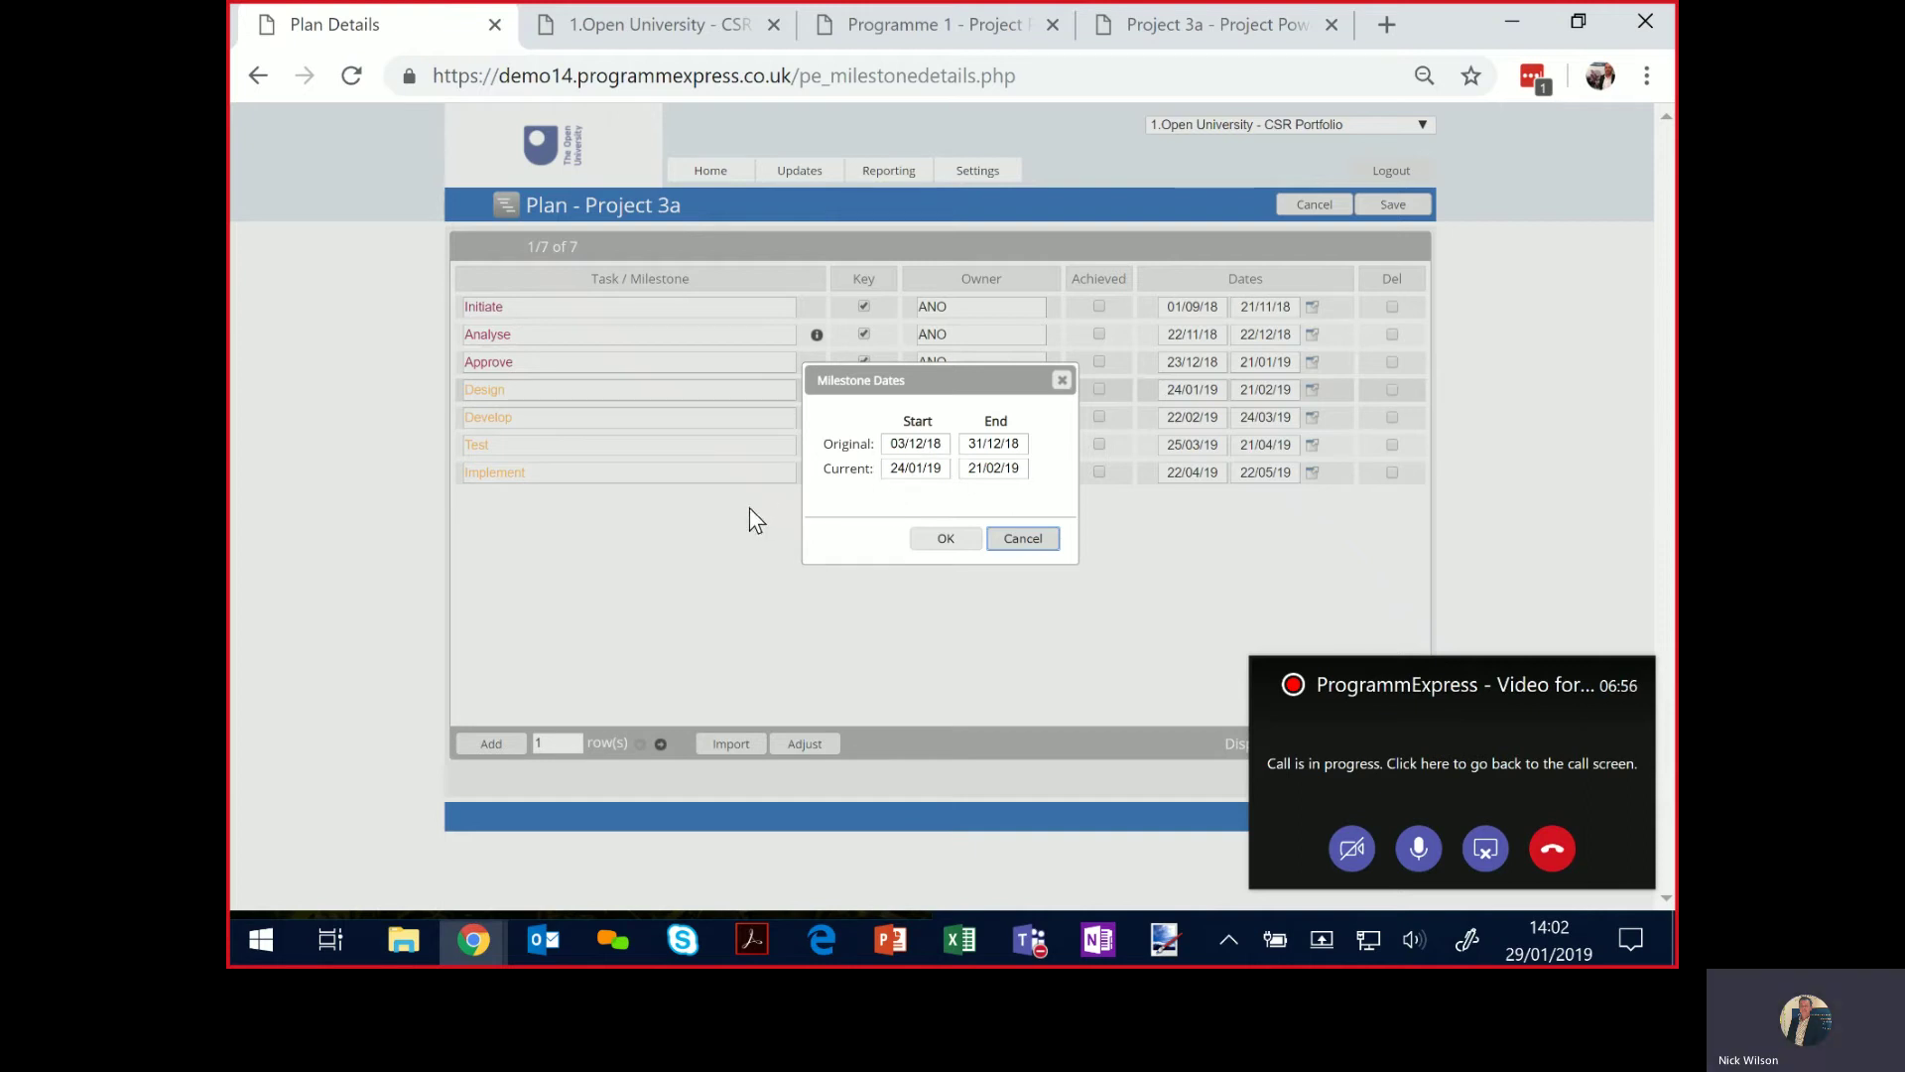
left_click(945, 541)
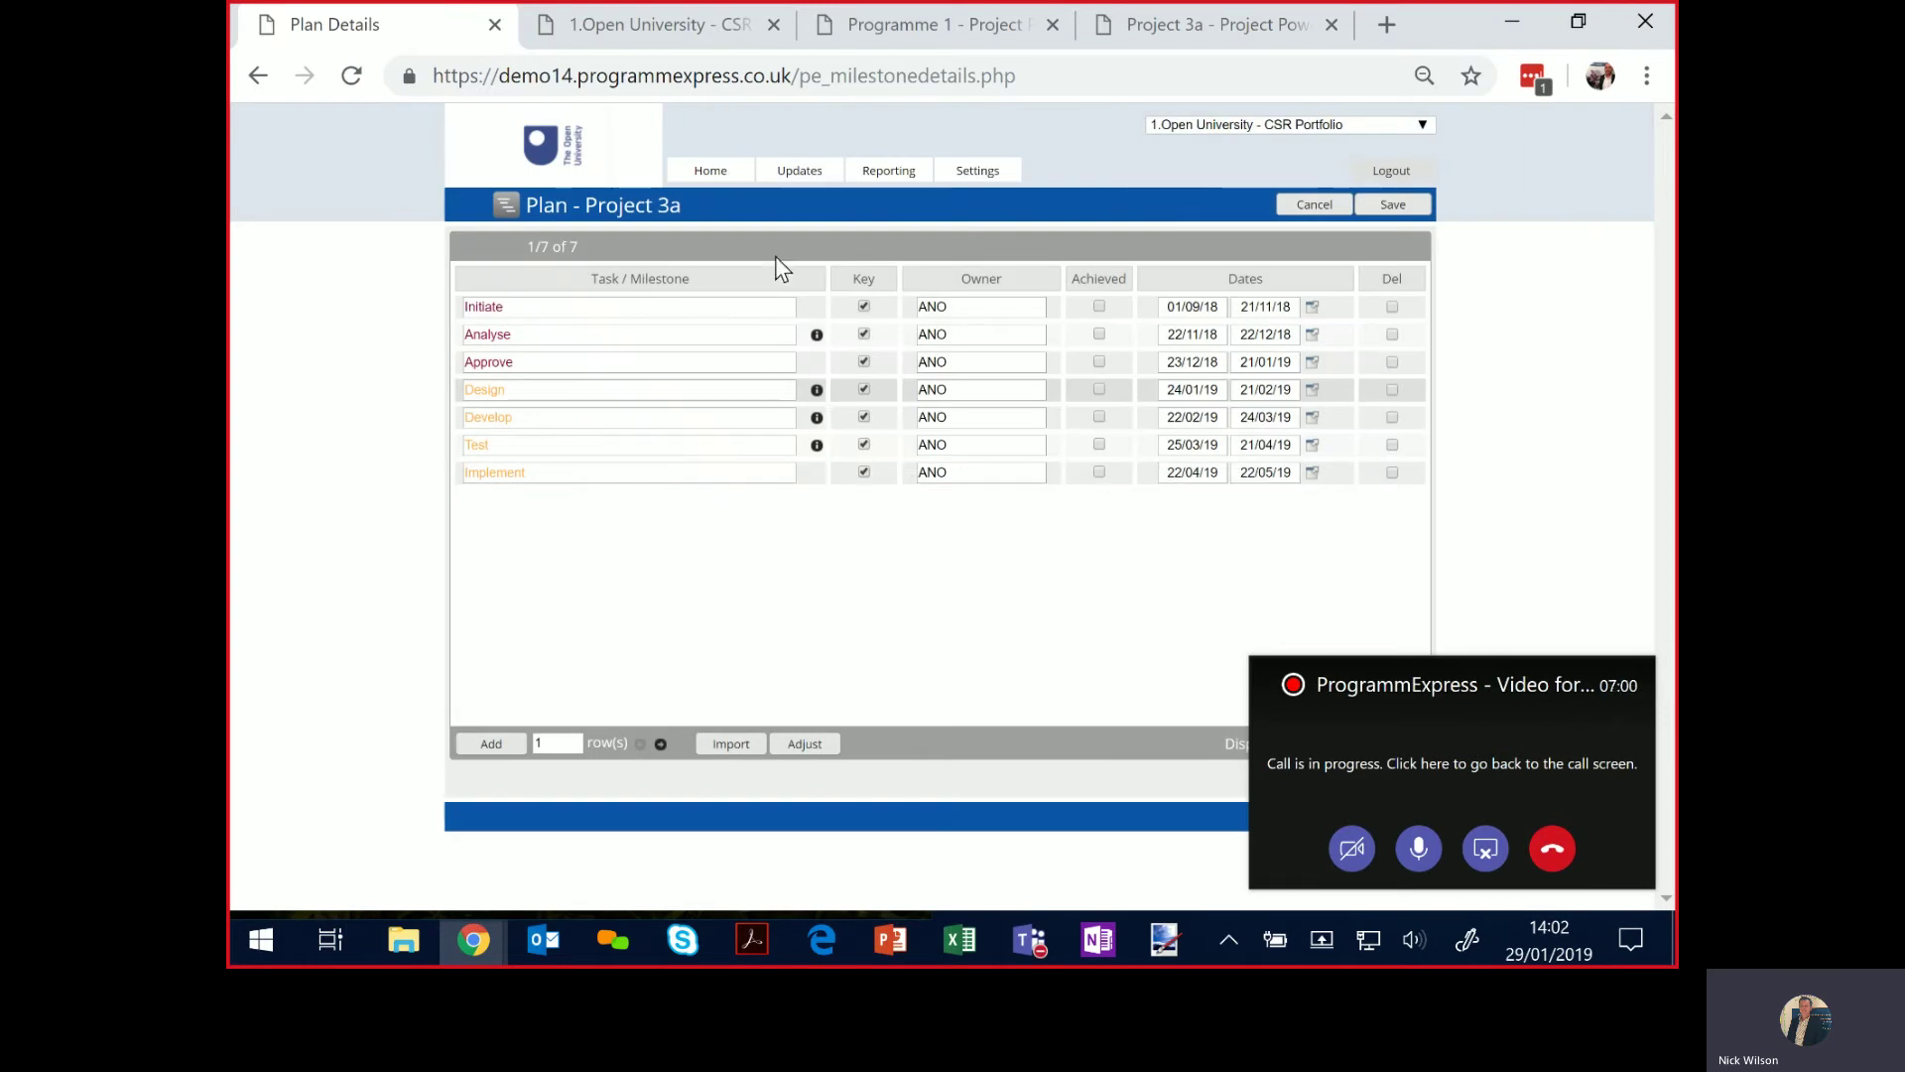
mouse_move(794, 171)
left_click(792, 294)
Add a new resource, choose another person, and give them the Project Management skill.
left_click(486, 740)
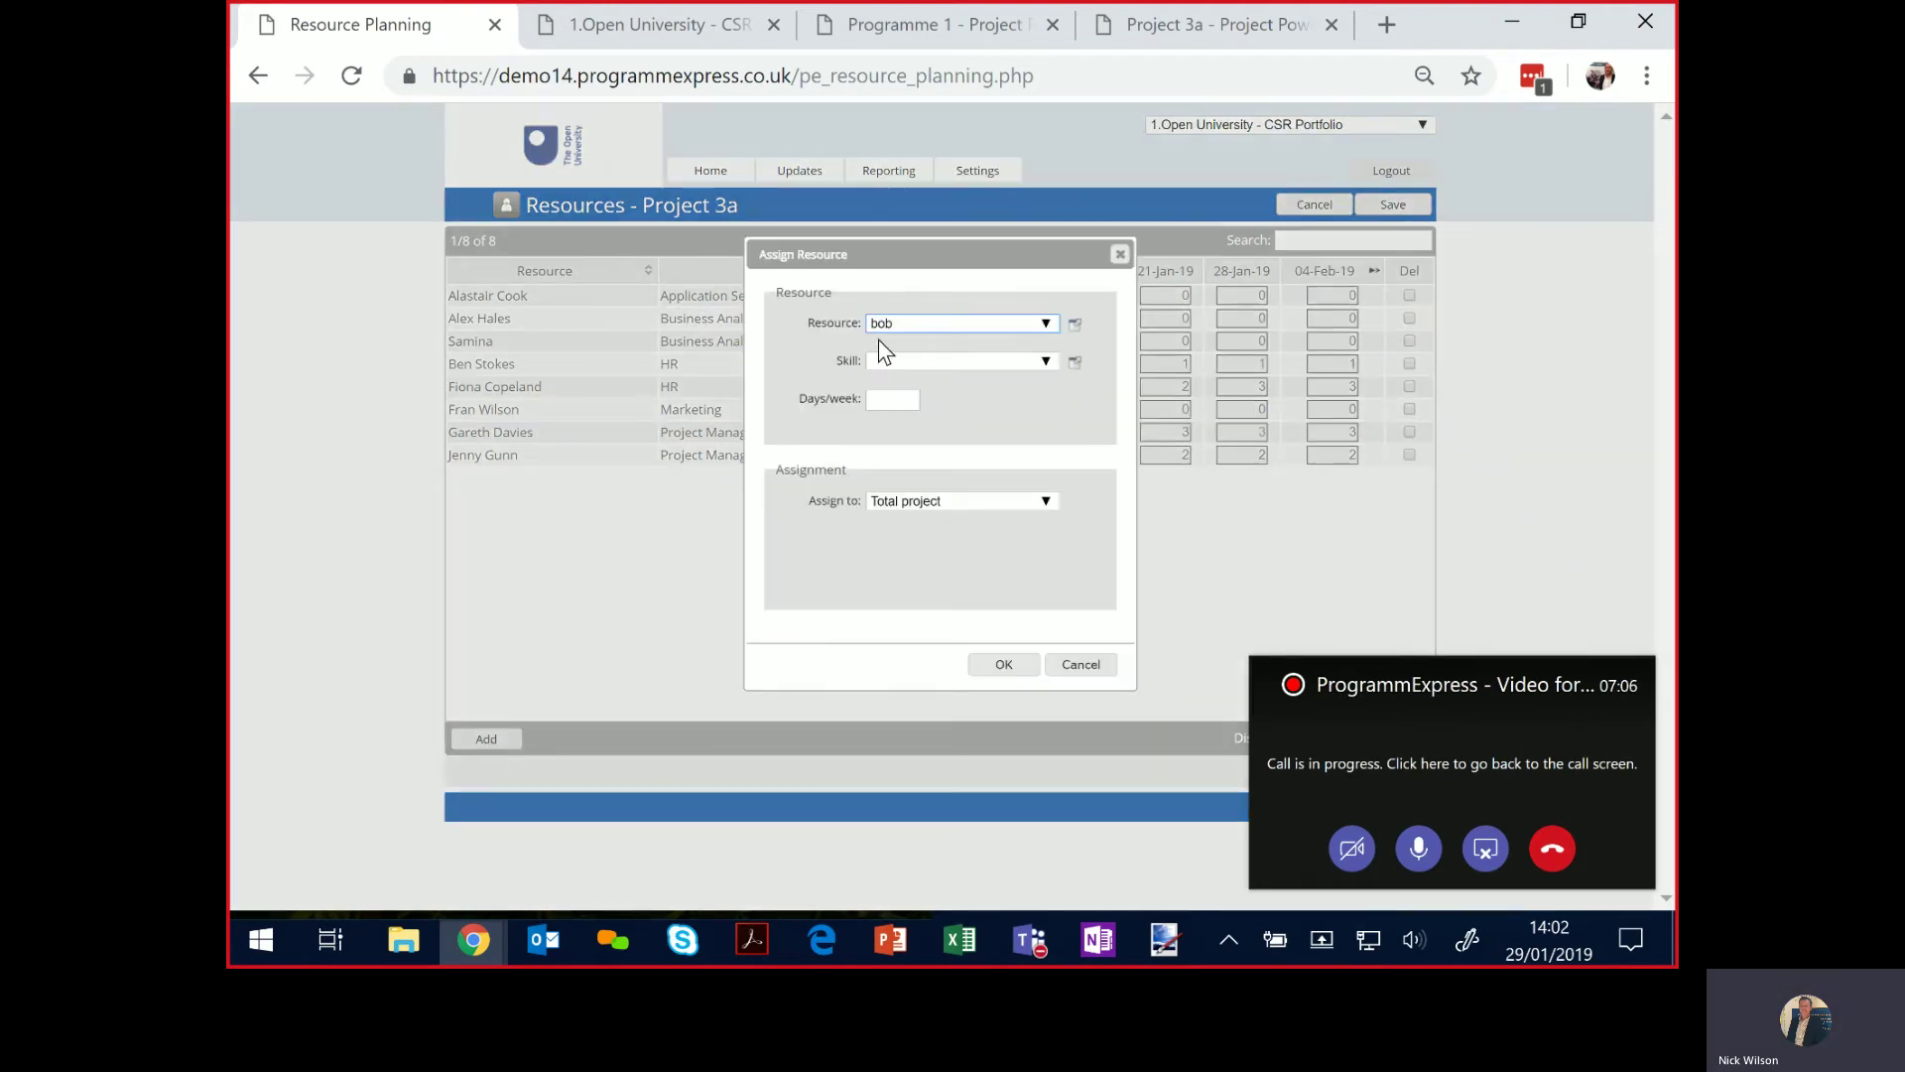
left_click(899, 322)
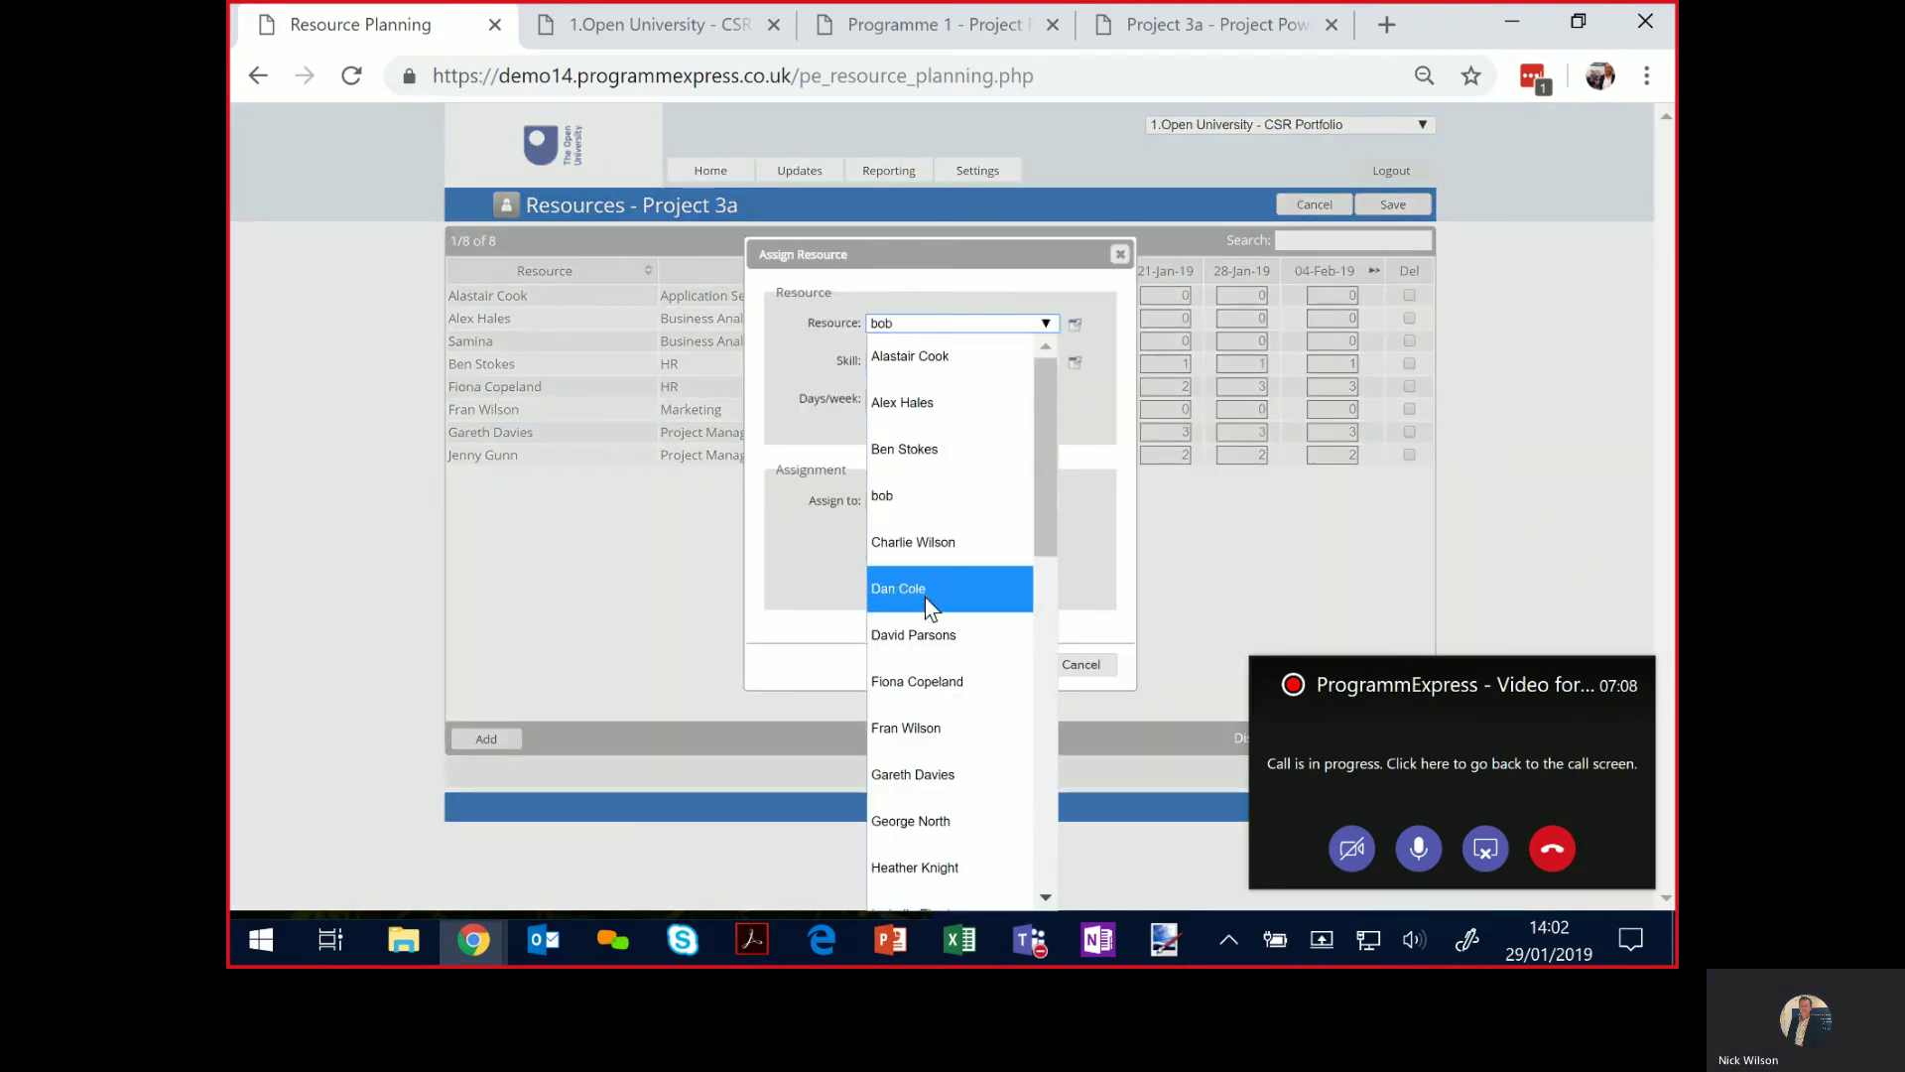
left_click(923, 631)
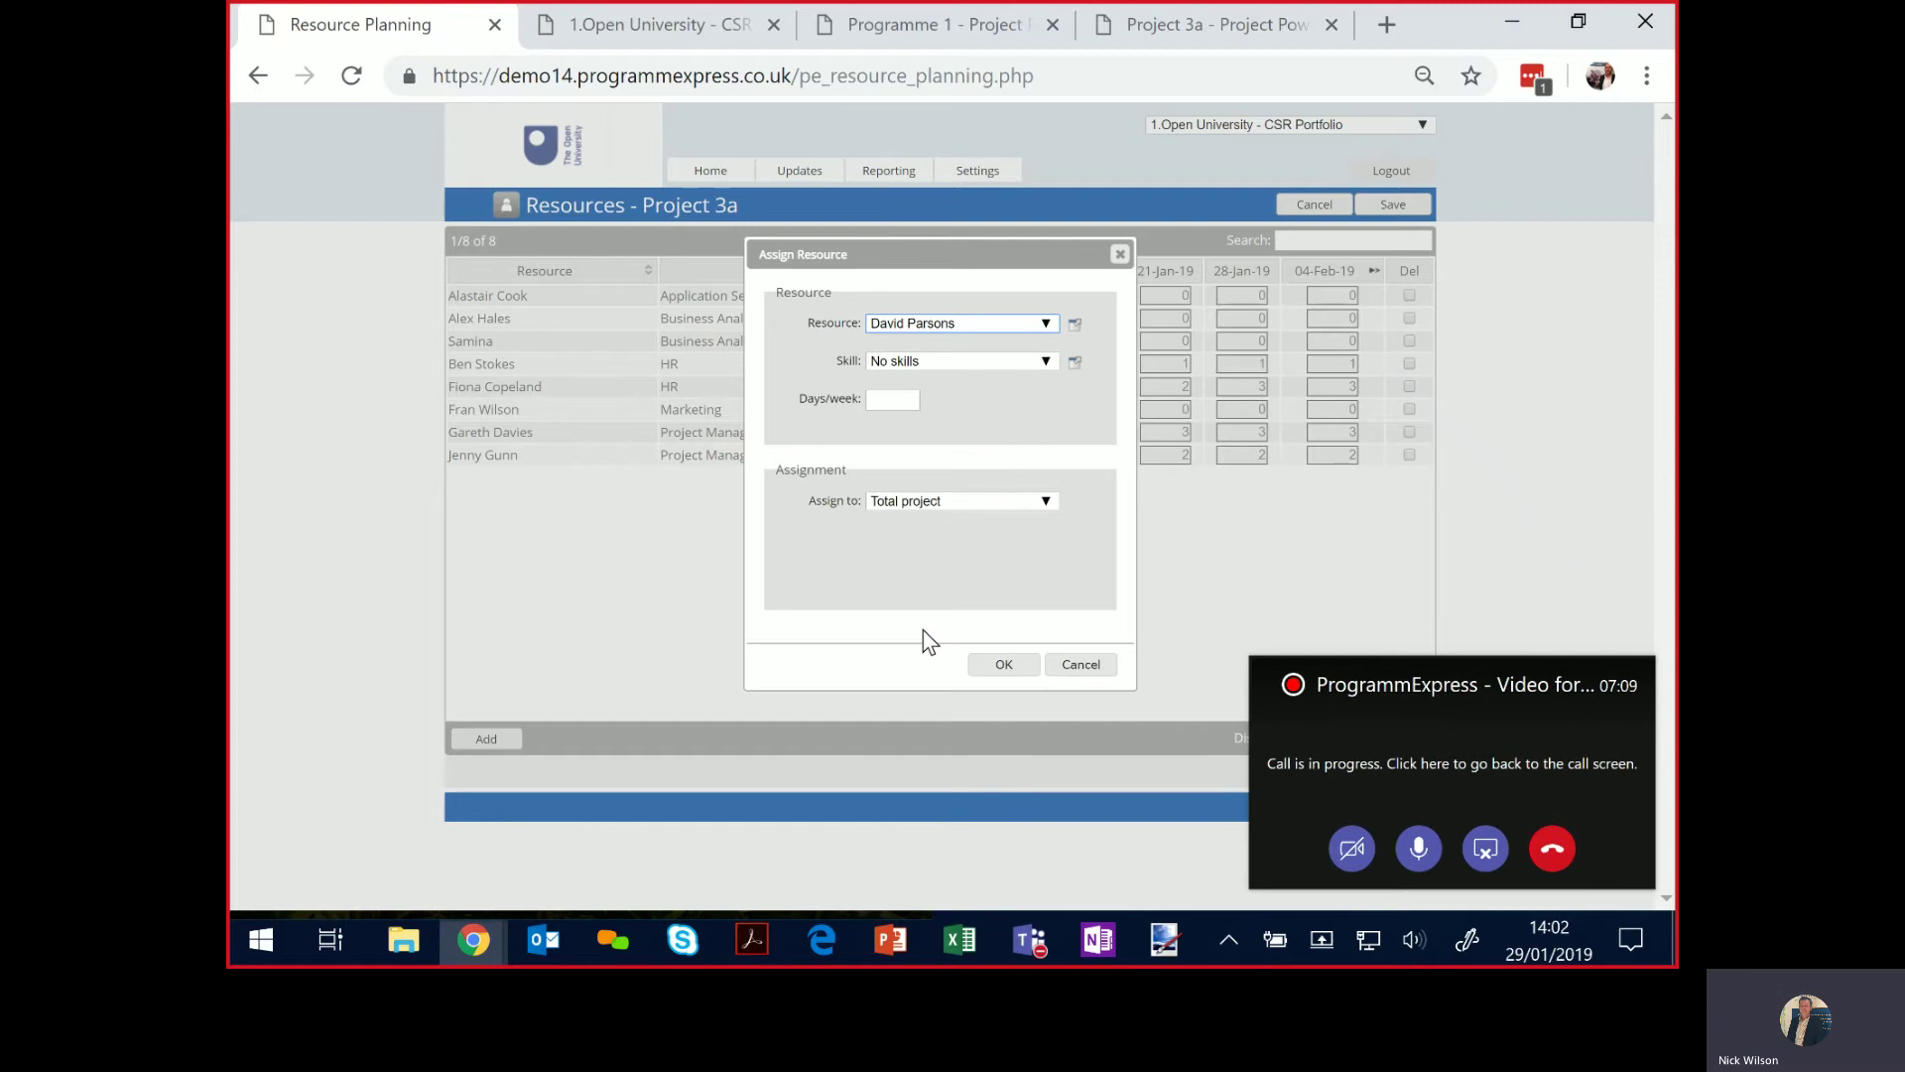
left_click(929, 362)
left_click(927, 395)
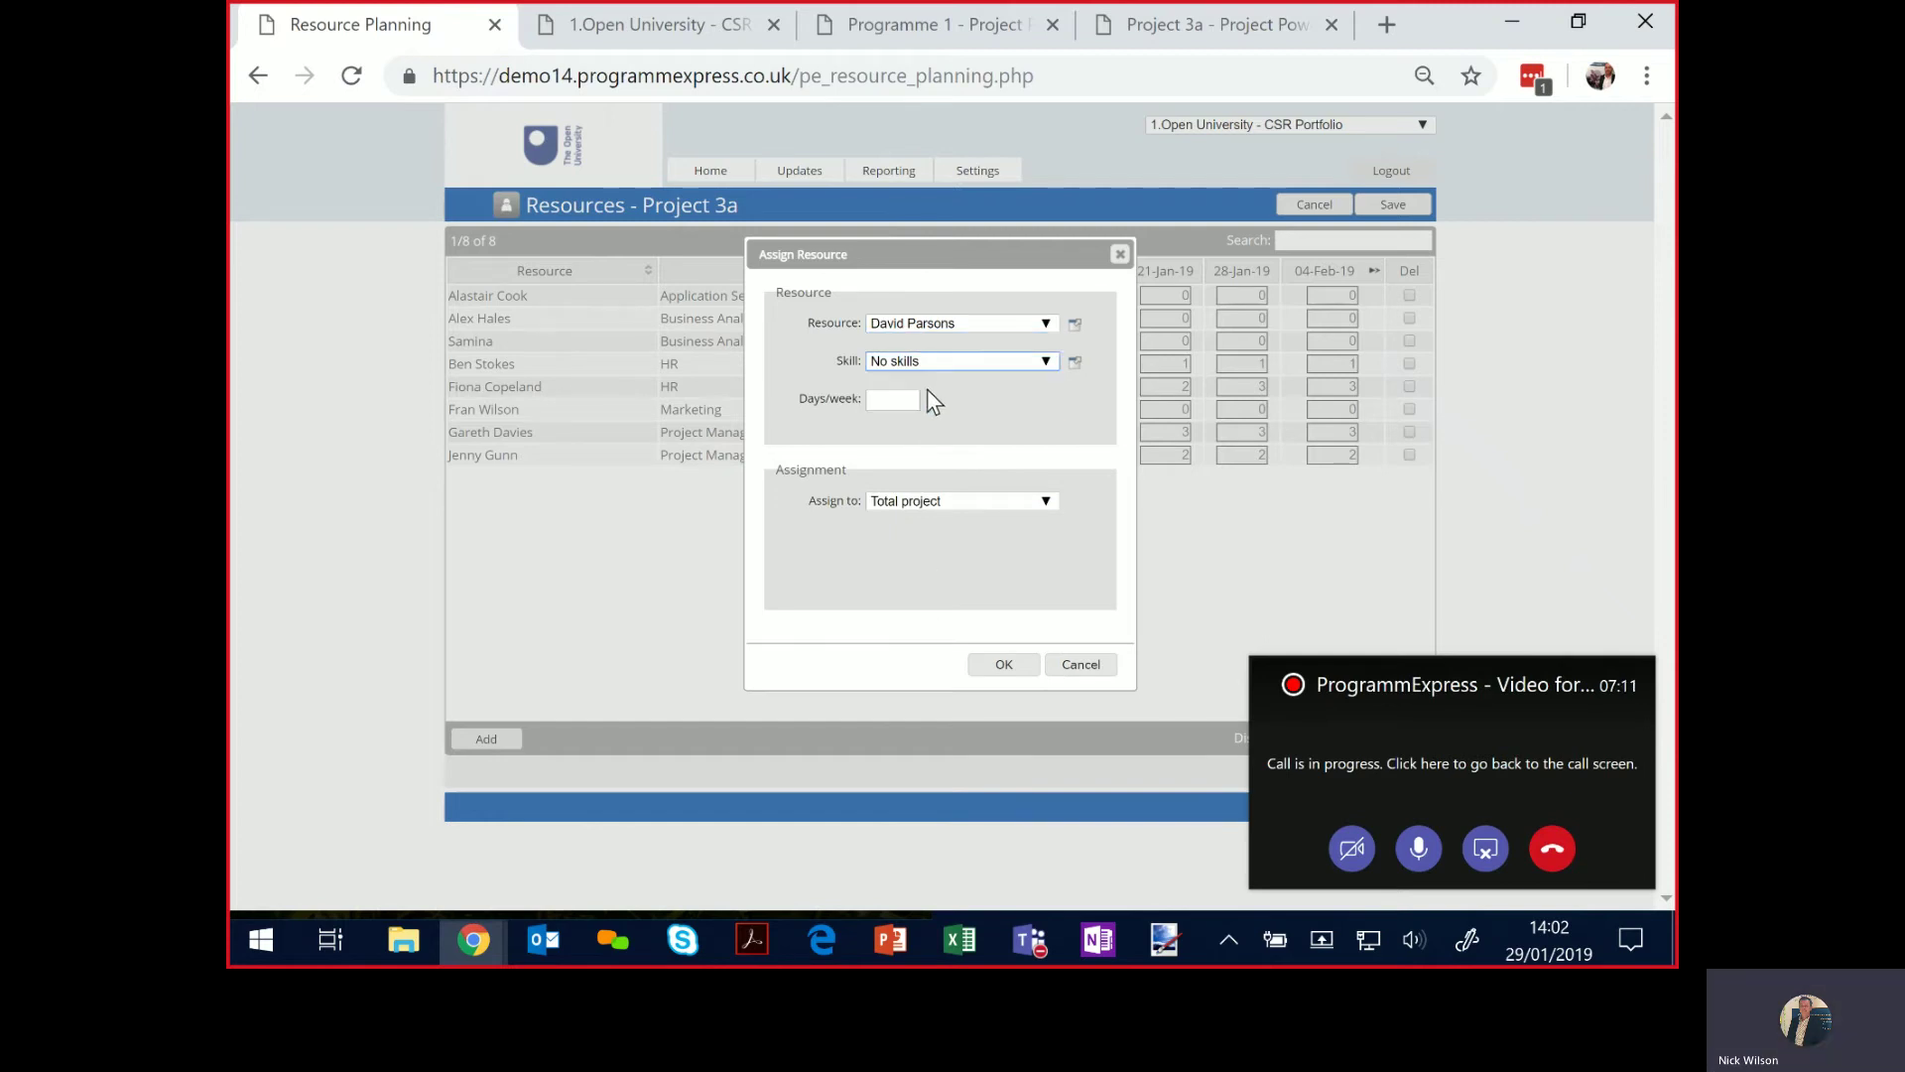
left_click(1075, 363)
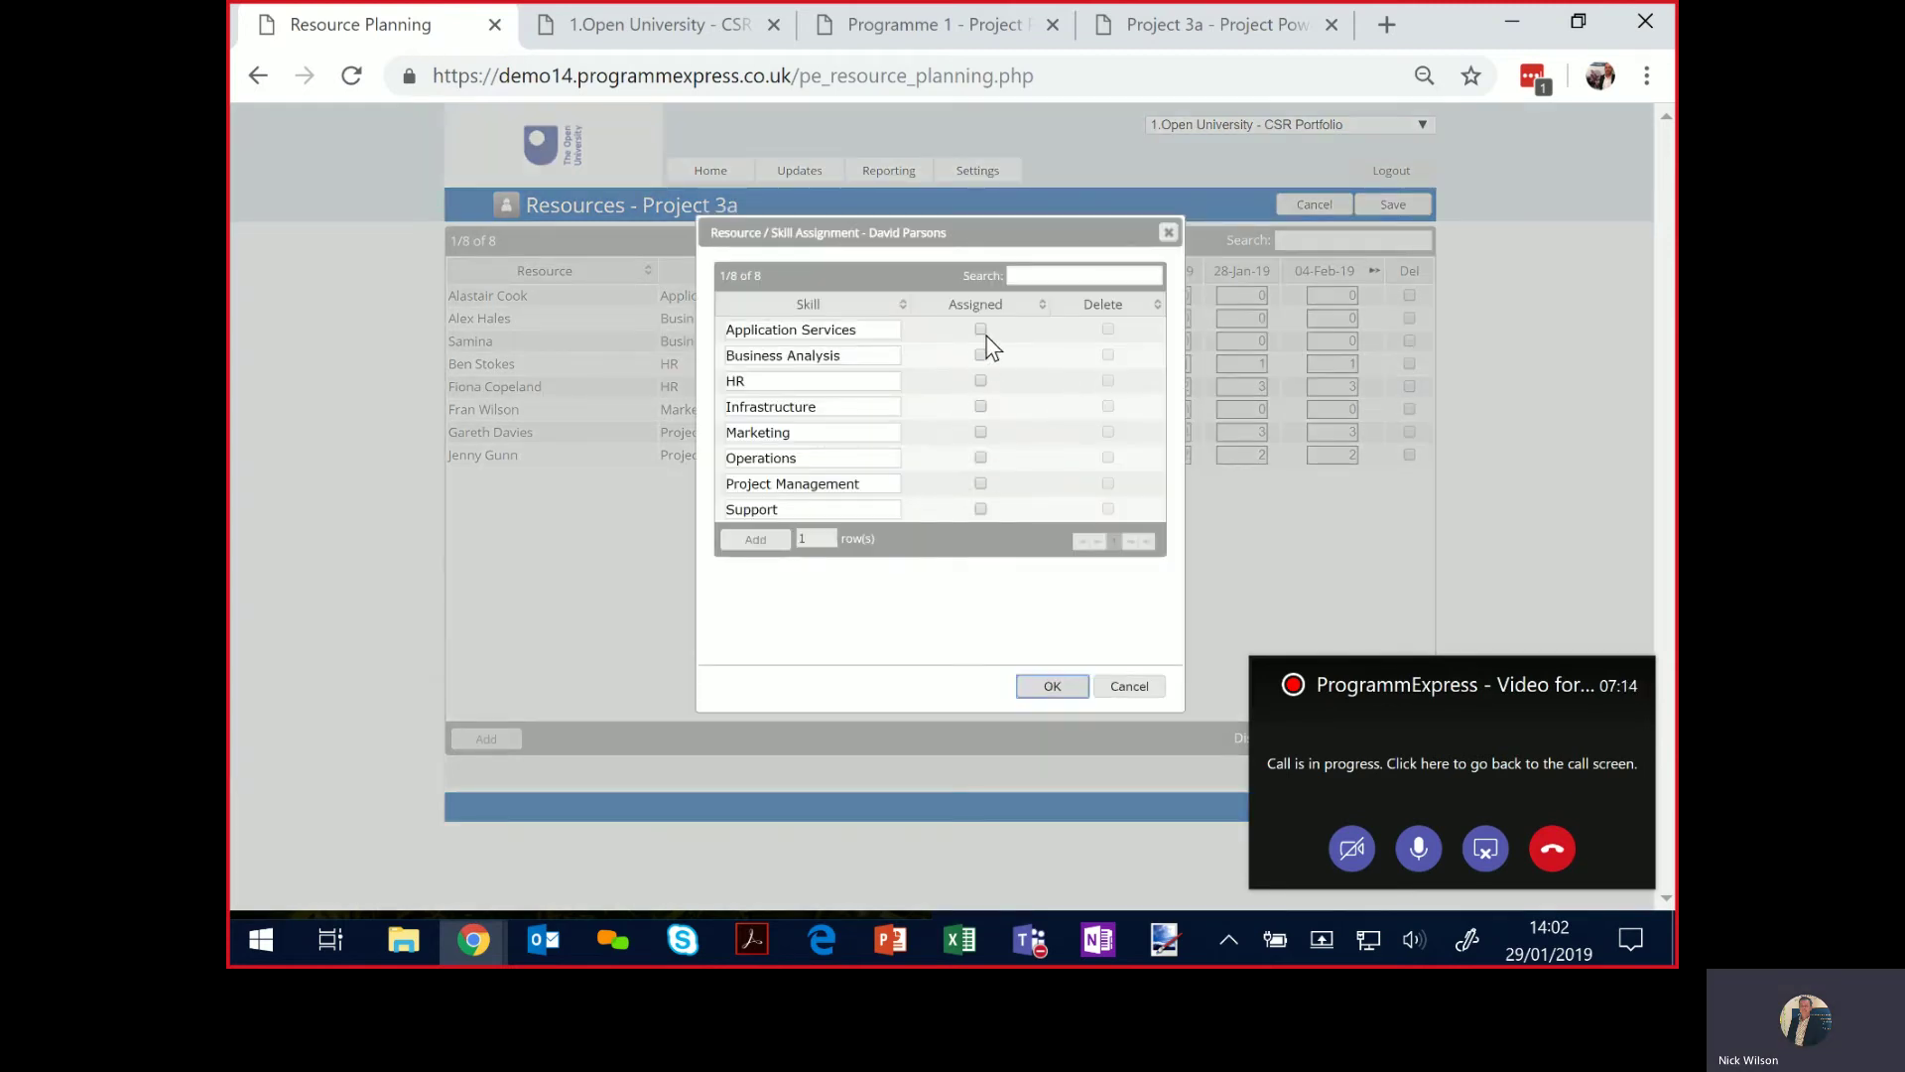
left_click(981, 485)
left_click(1049, 686)
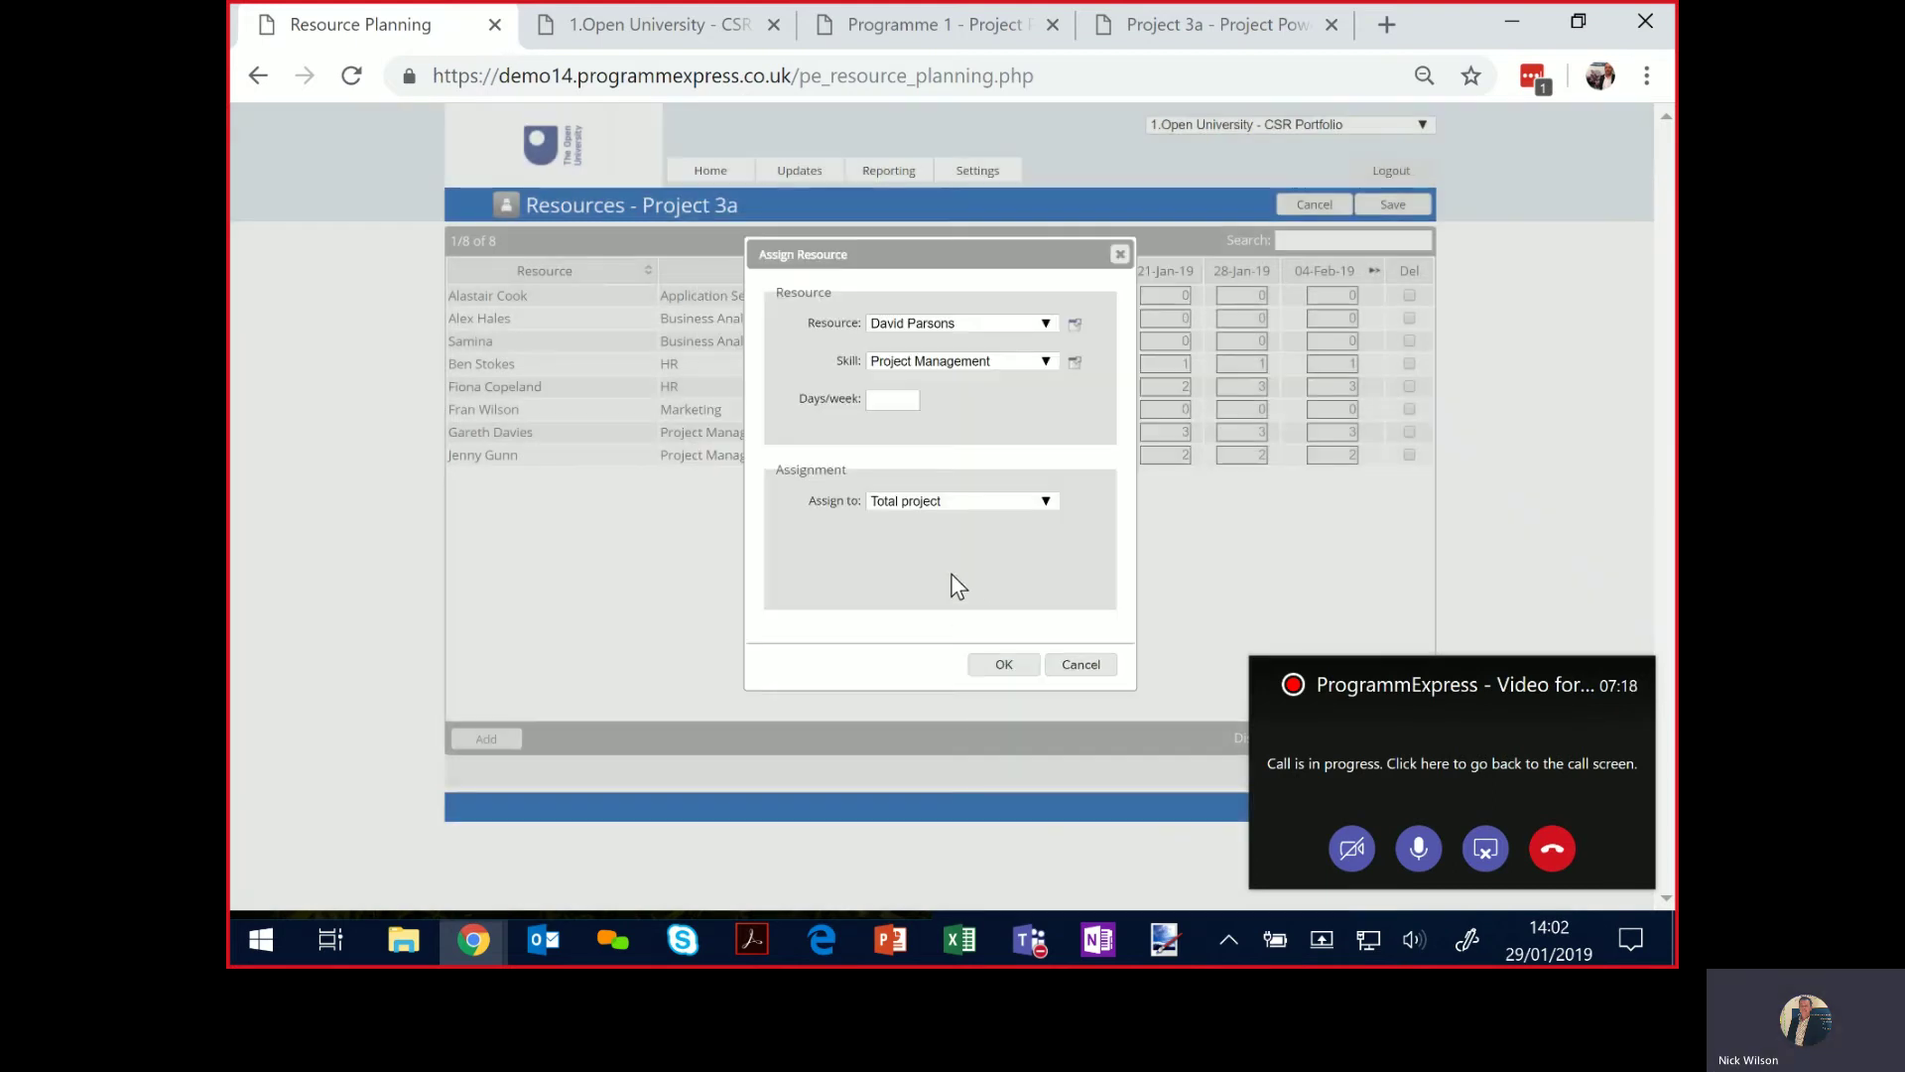
Allocate the resource 2 days/week to the Plan task Approve and confirm.
left_click(892, 402)
type("2")
left_click(973, 503)
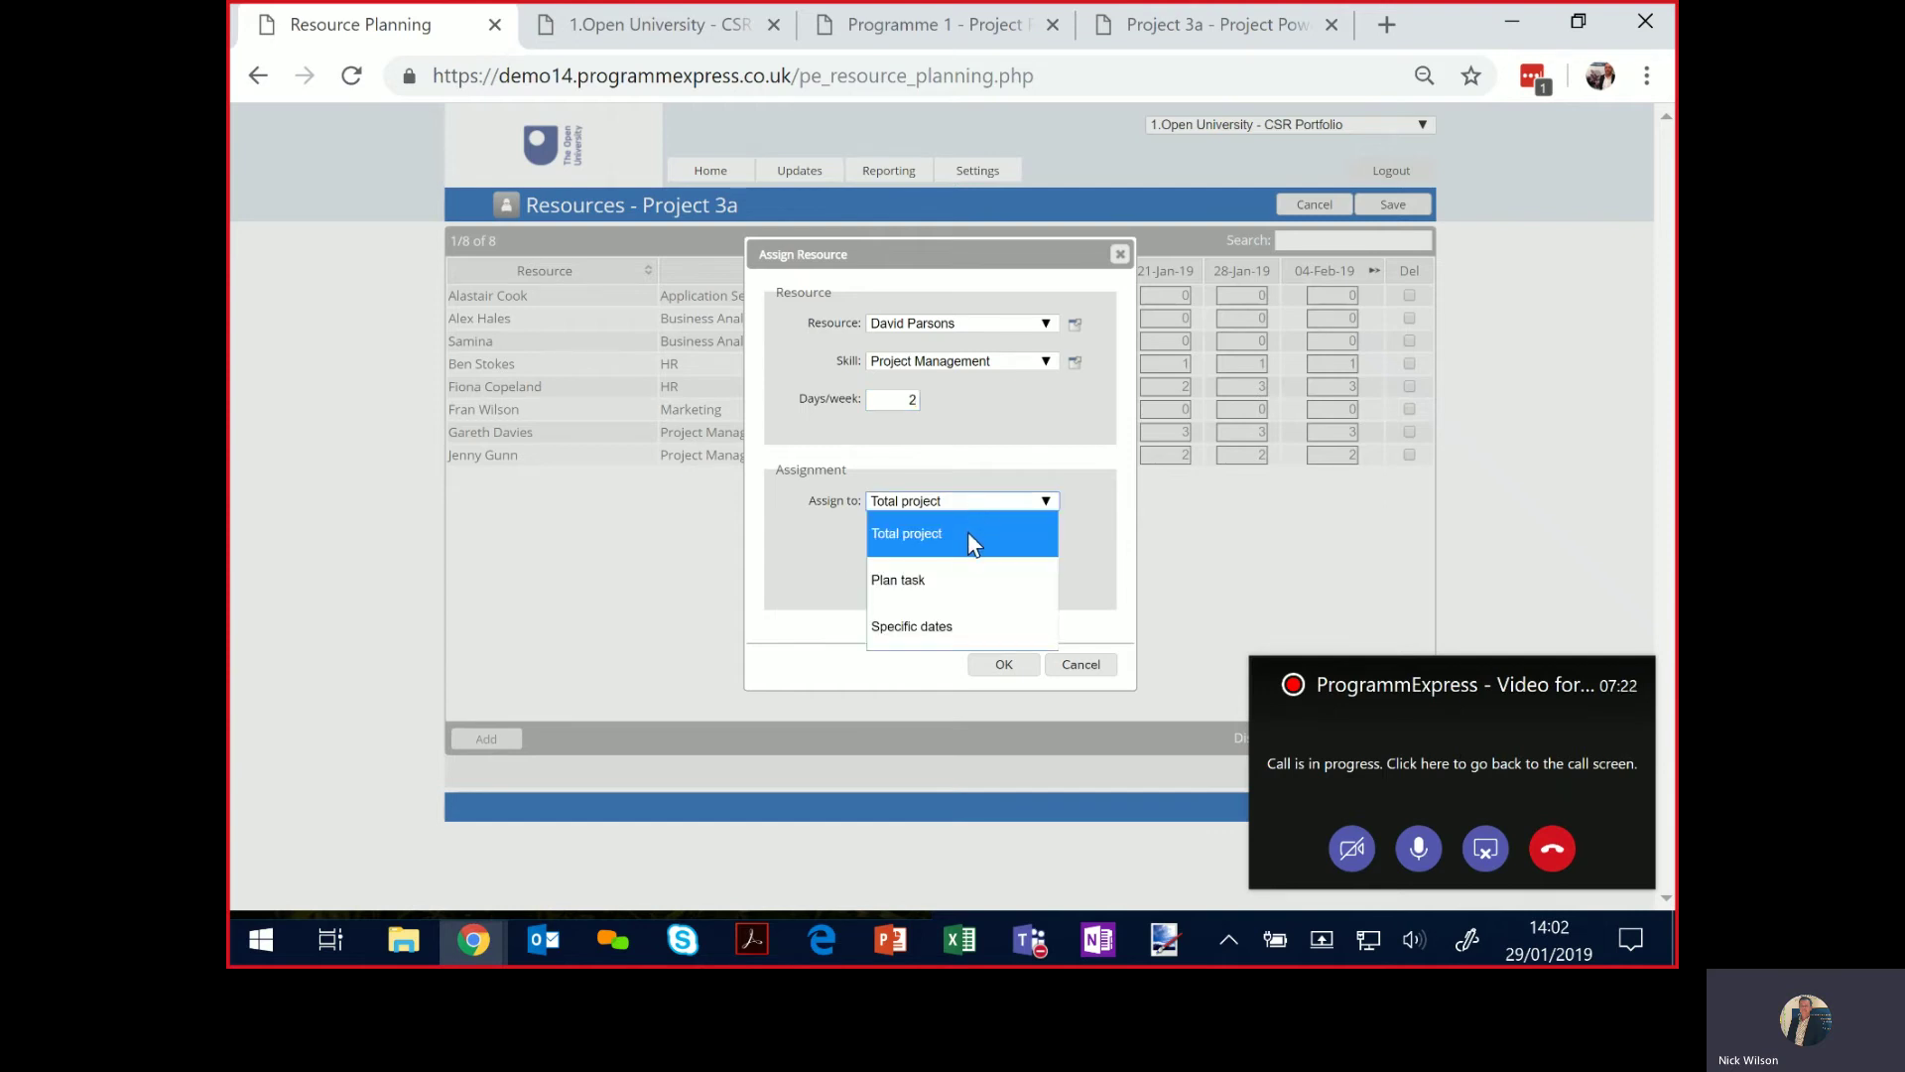
left_click(960, 575)
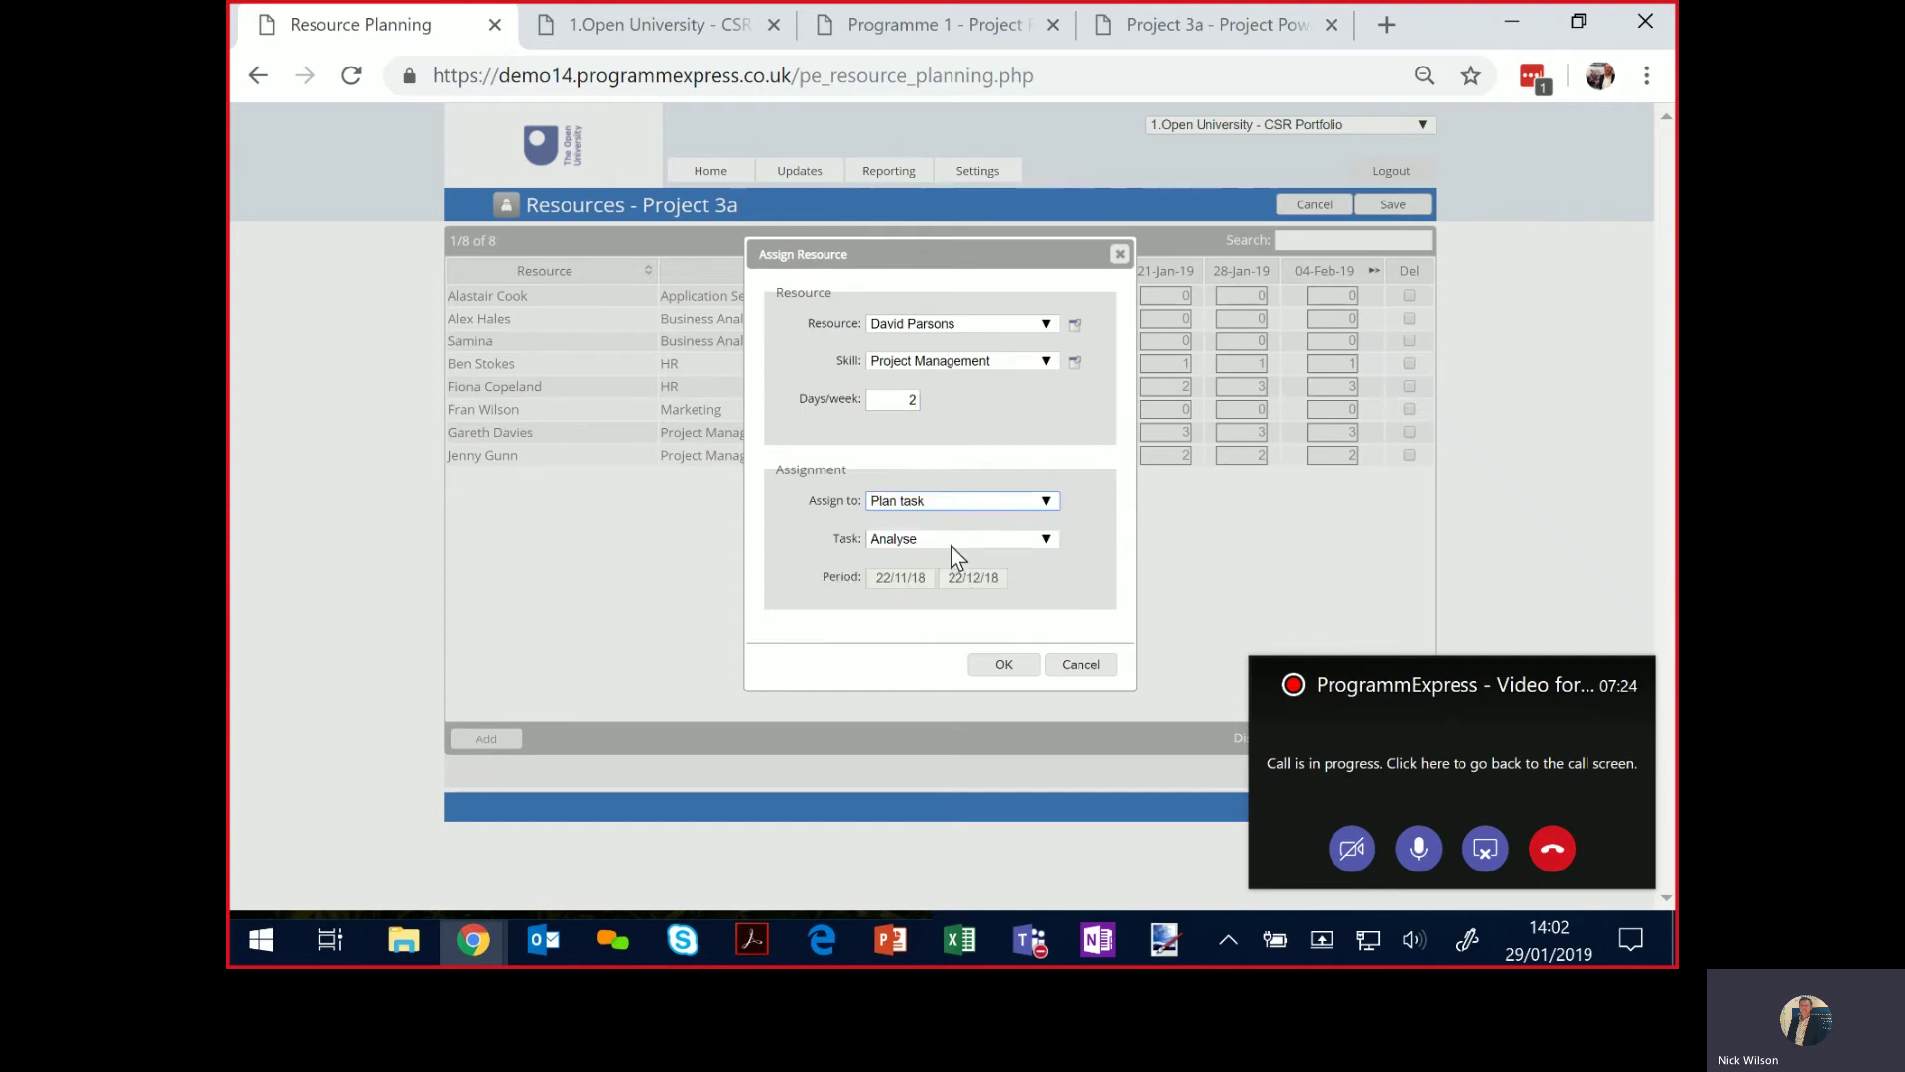
left_click(950, 545)
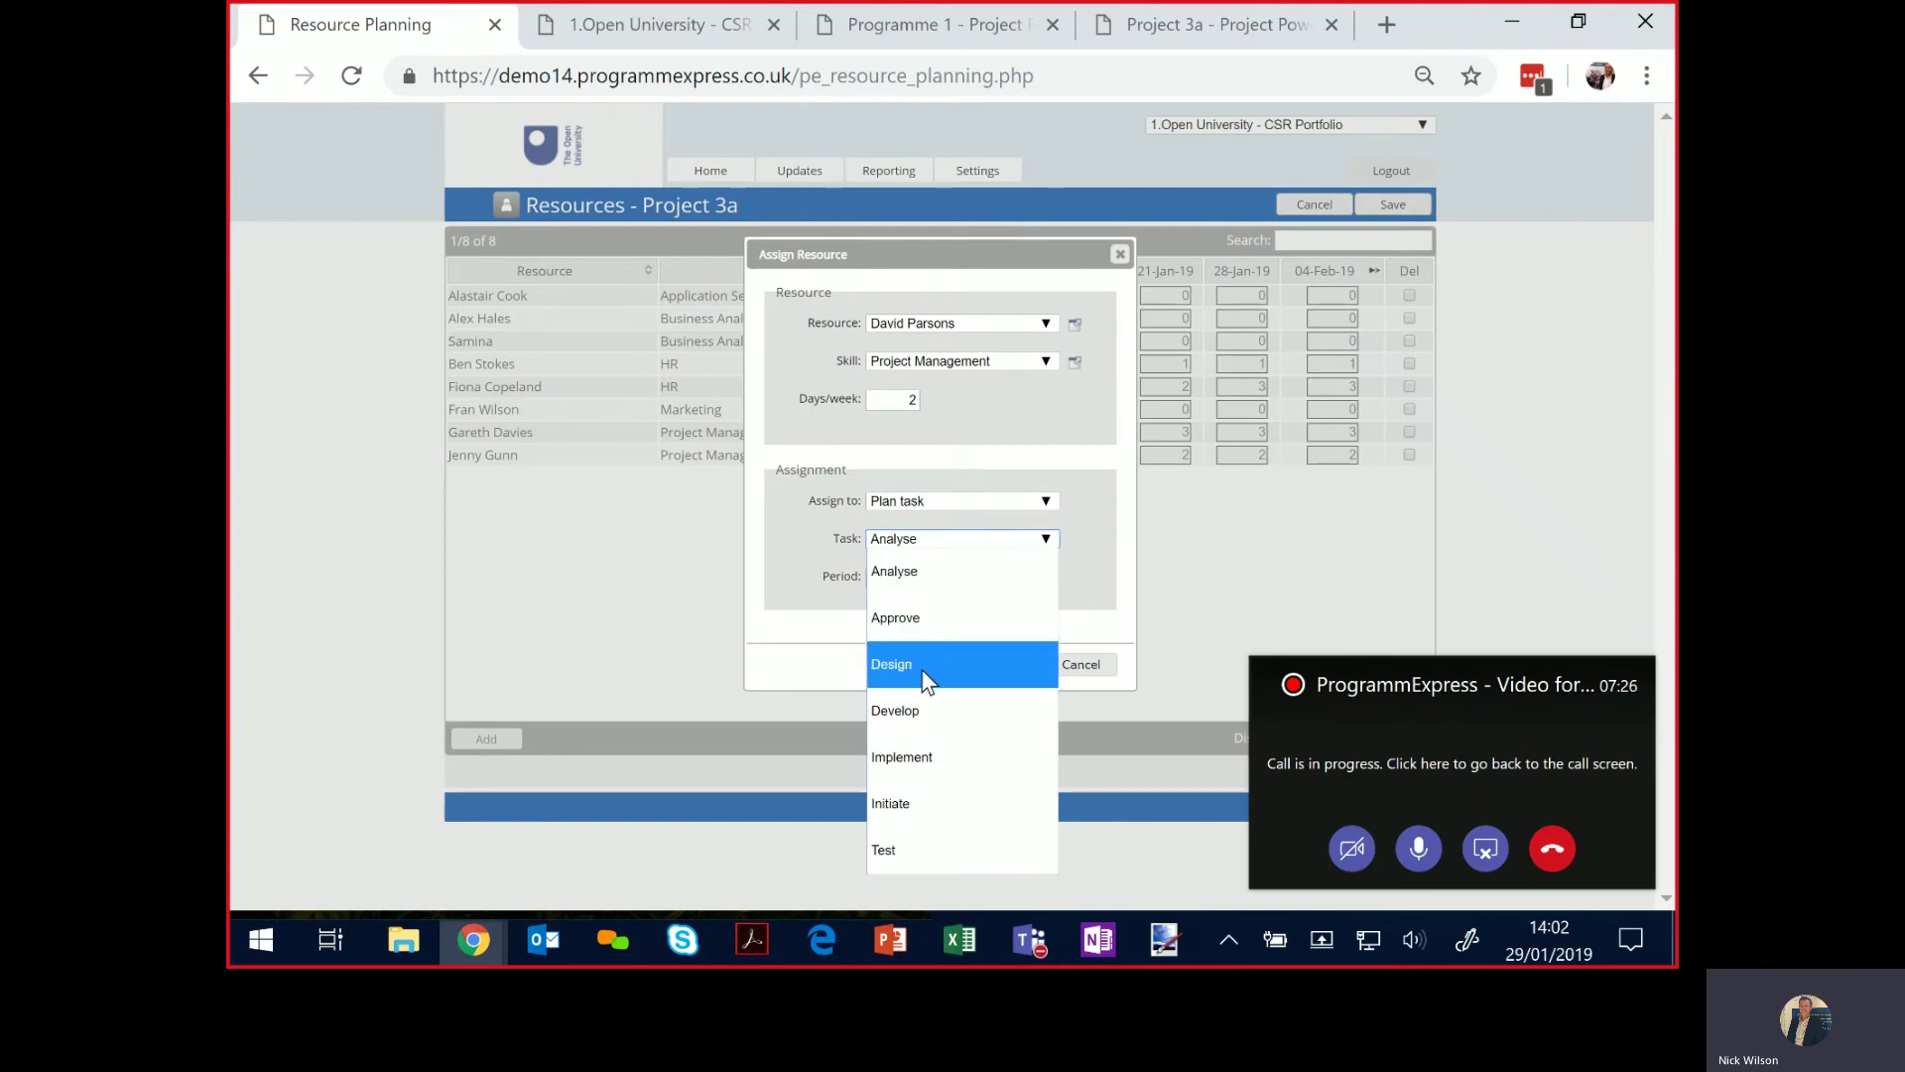
left_click(919, 617)
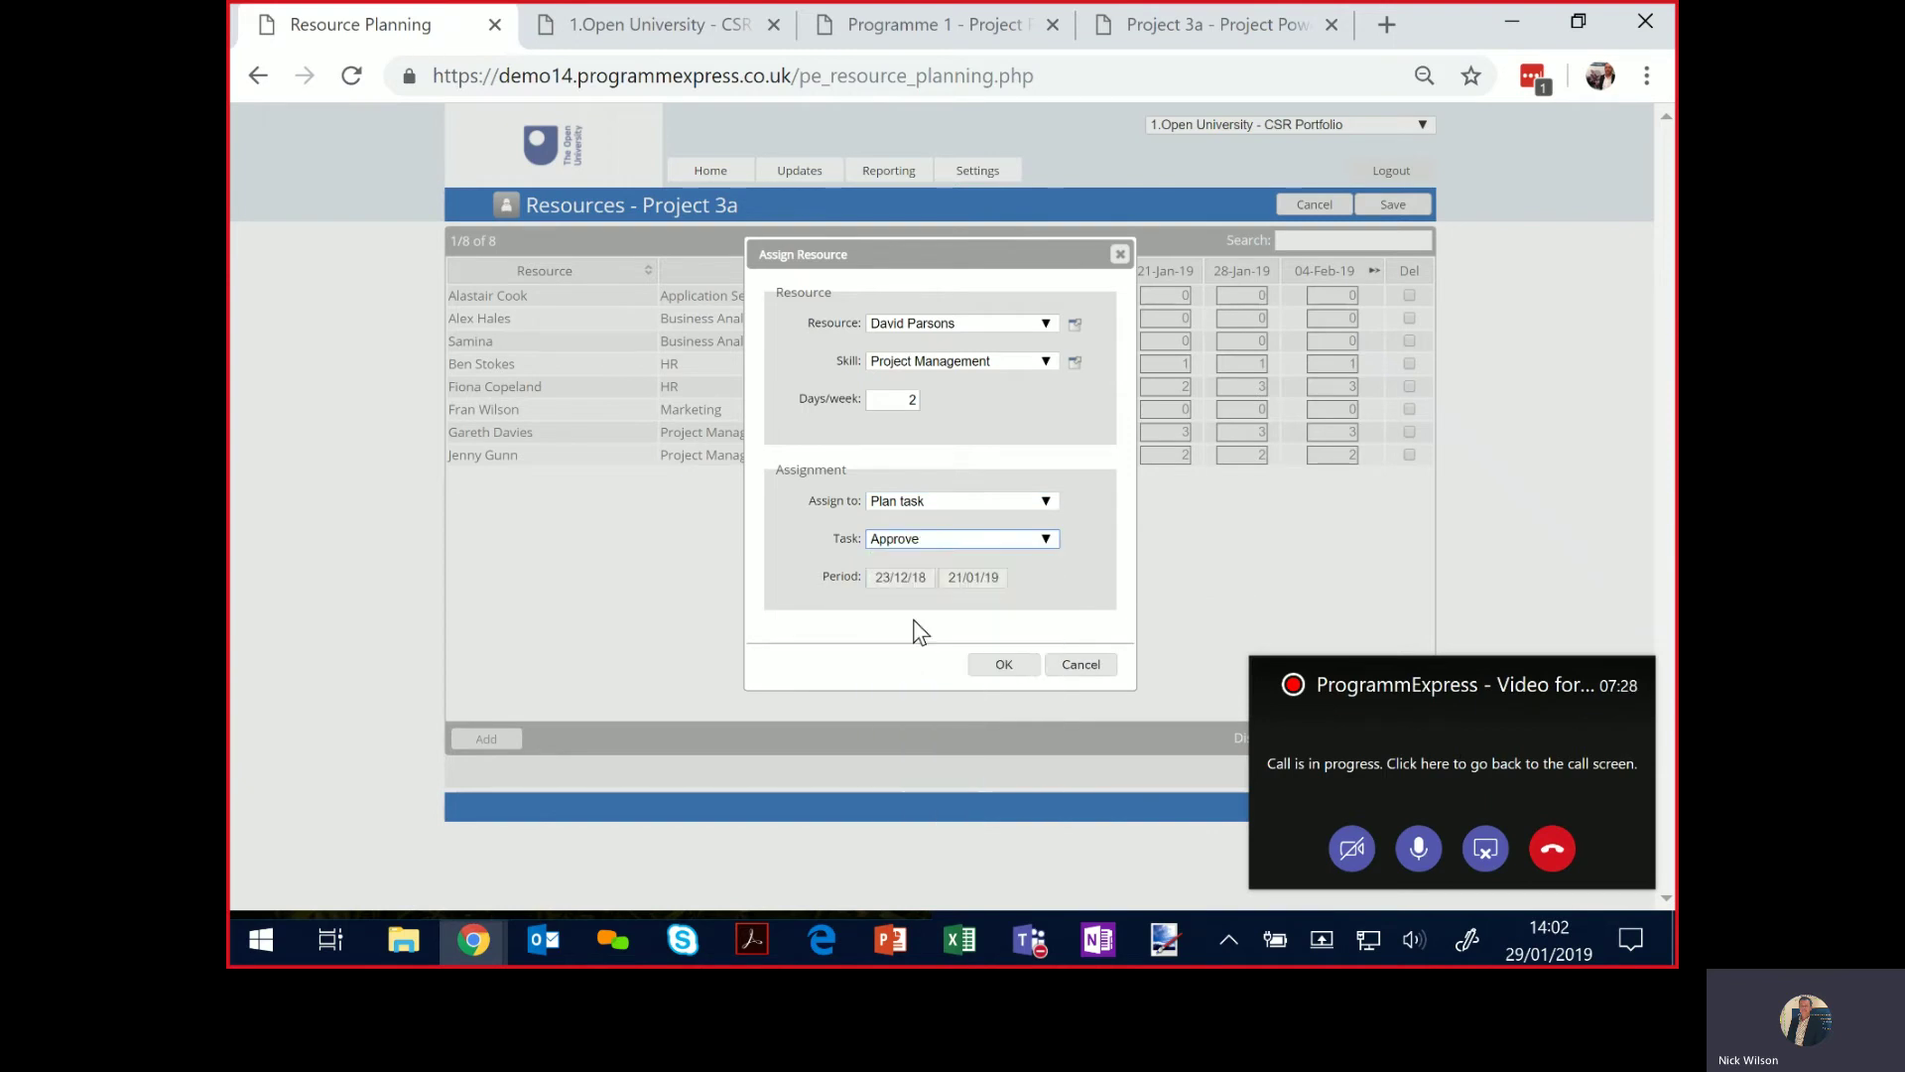
left_click(1006, 665)
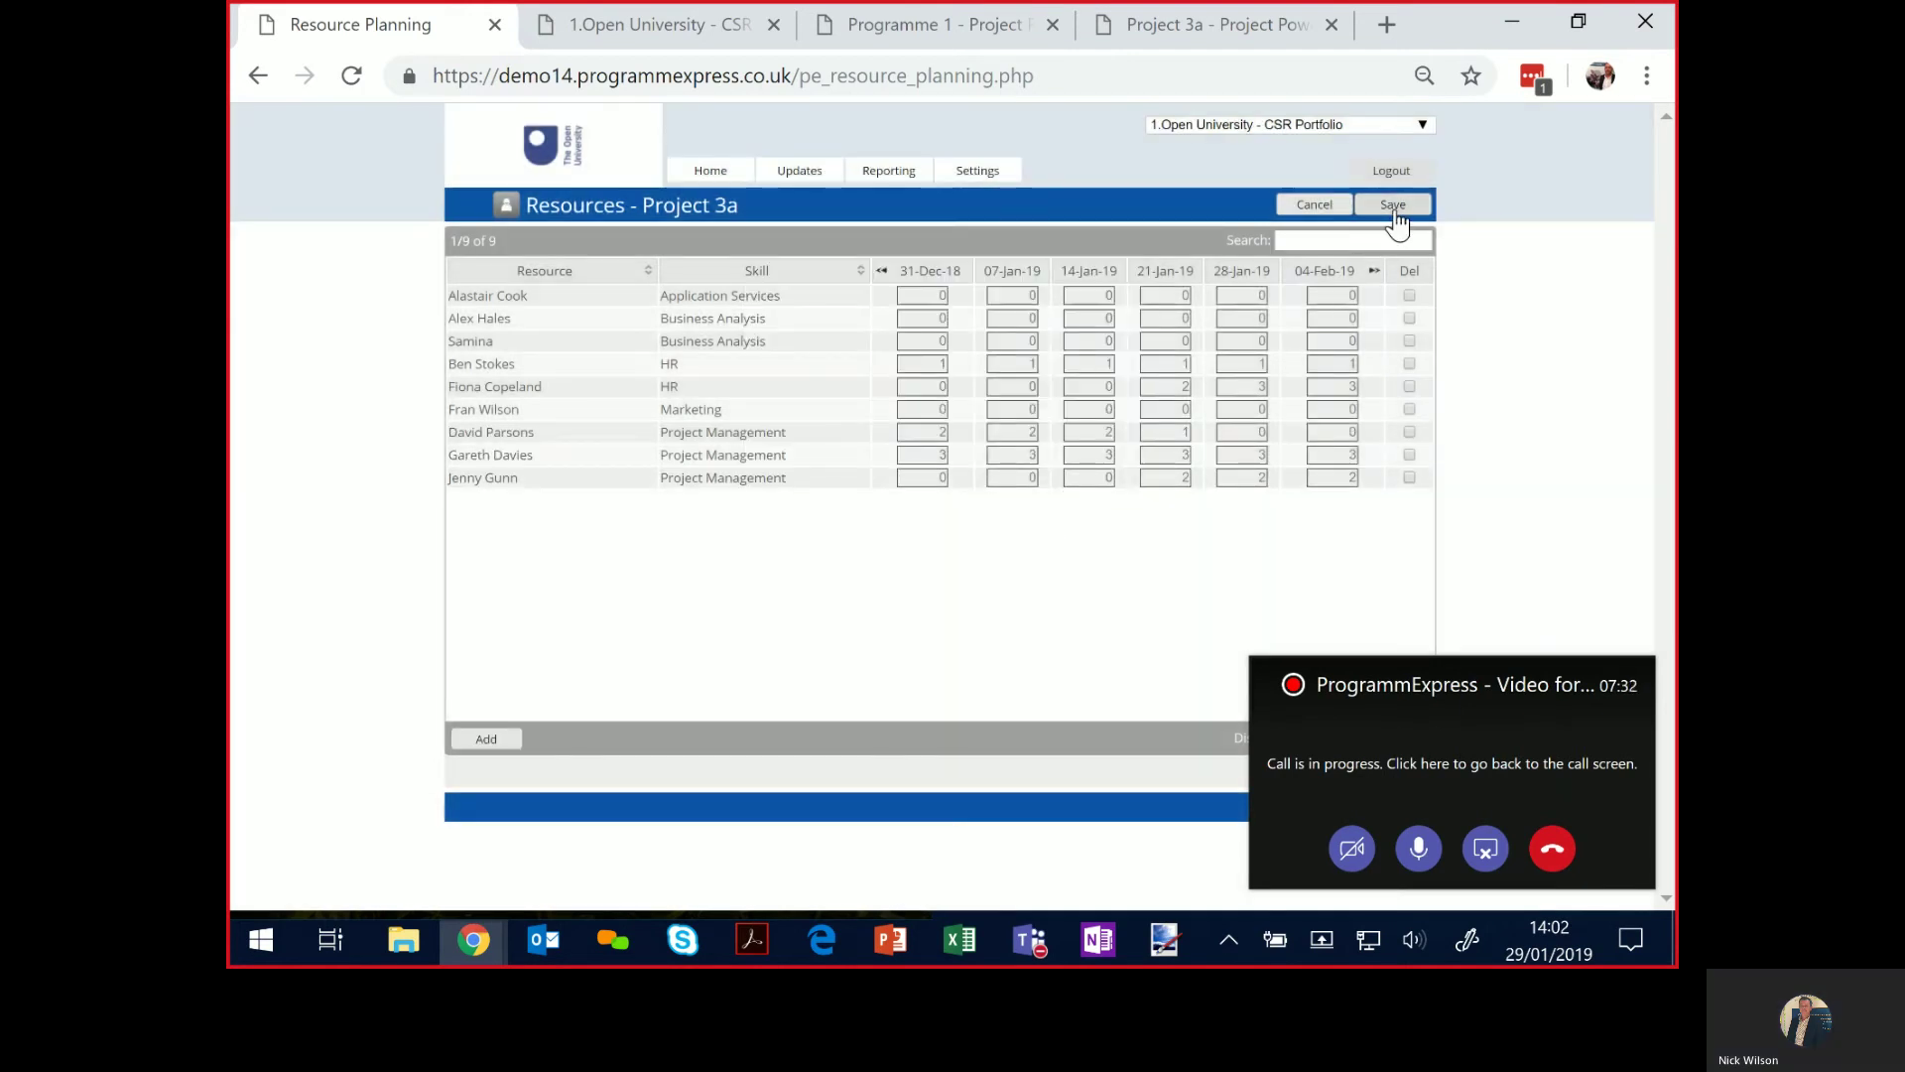
Open Project 3a's Logs, inspect the Log Type and RAG options, then return Home.
mouse_move(814, 178)
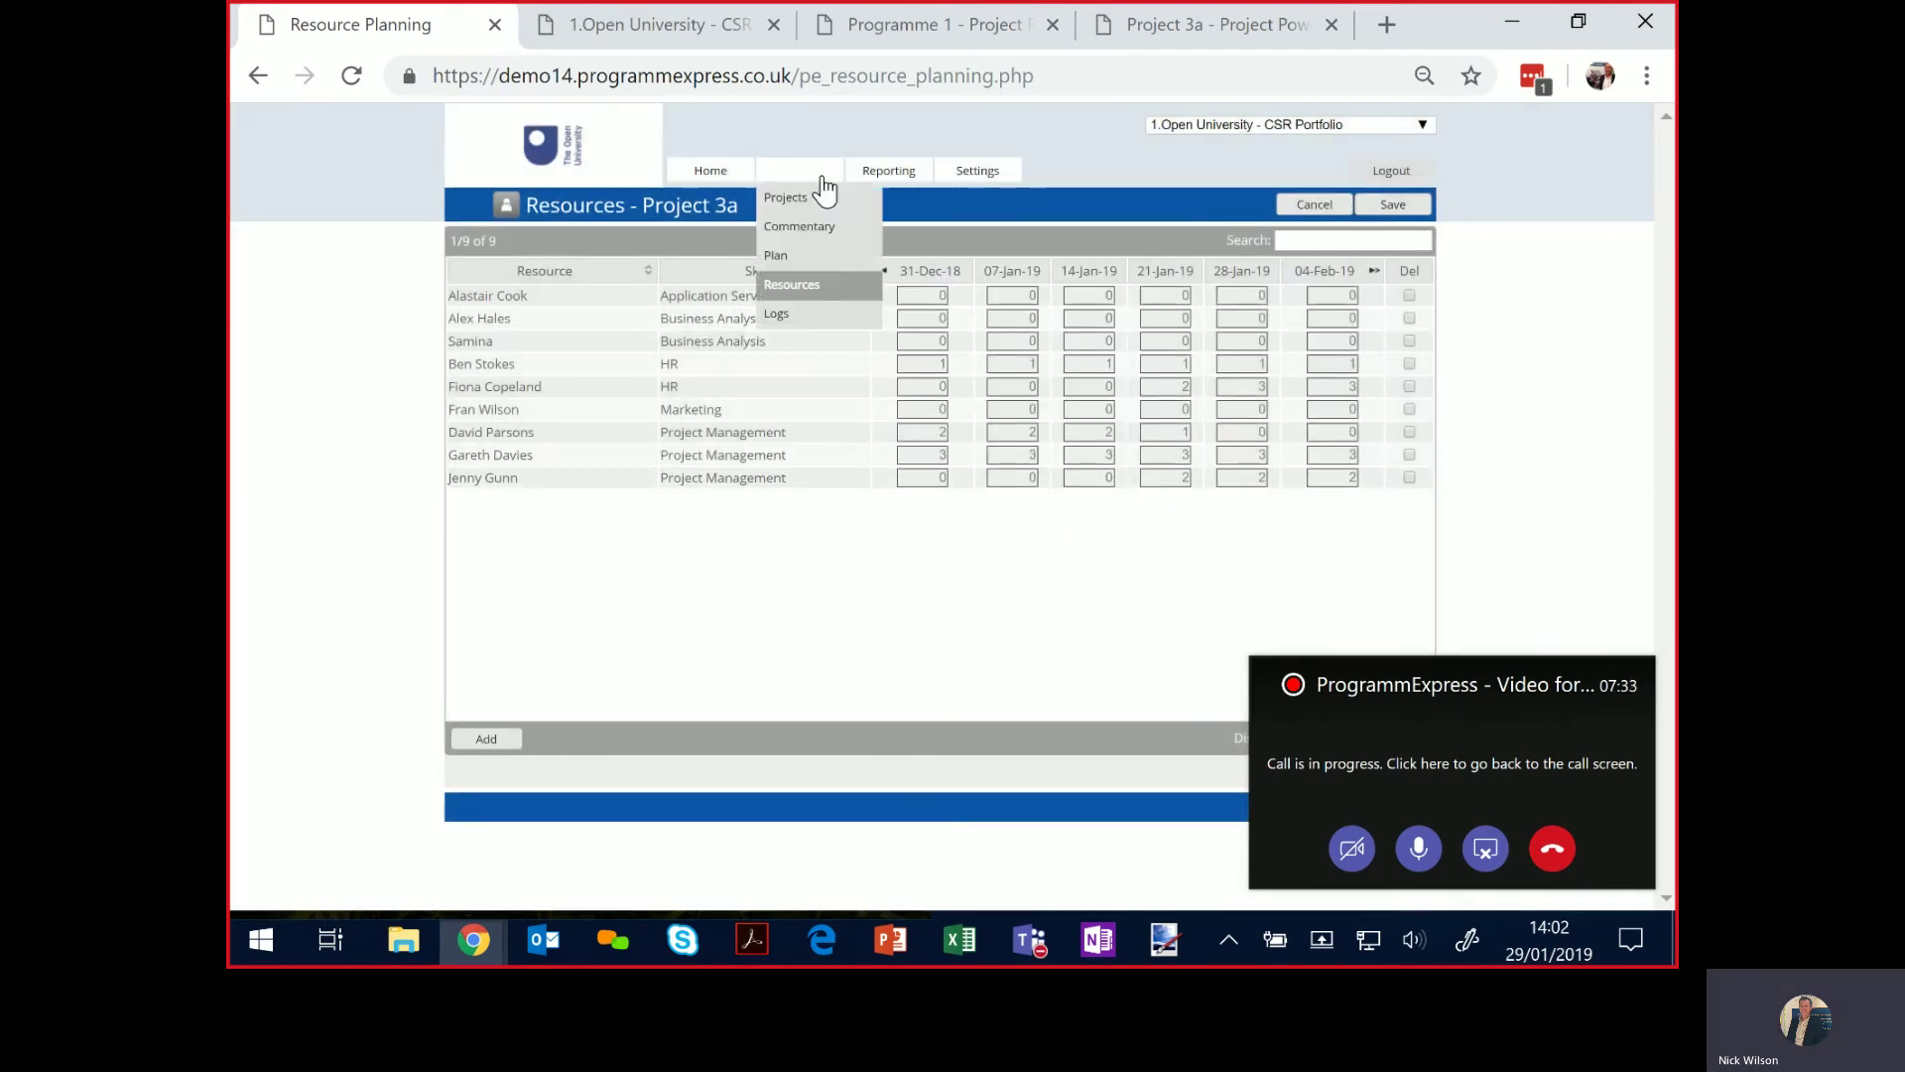
left_click(792, 315)
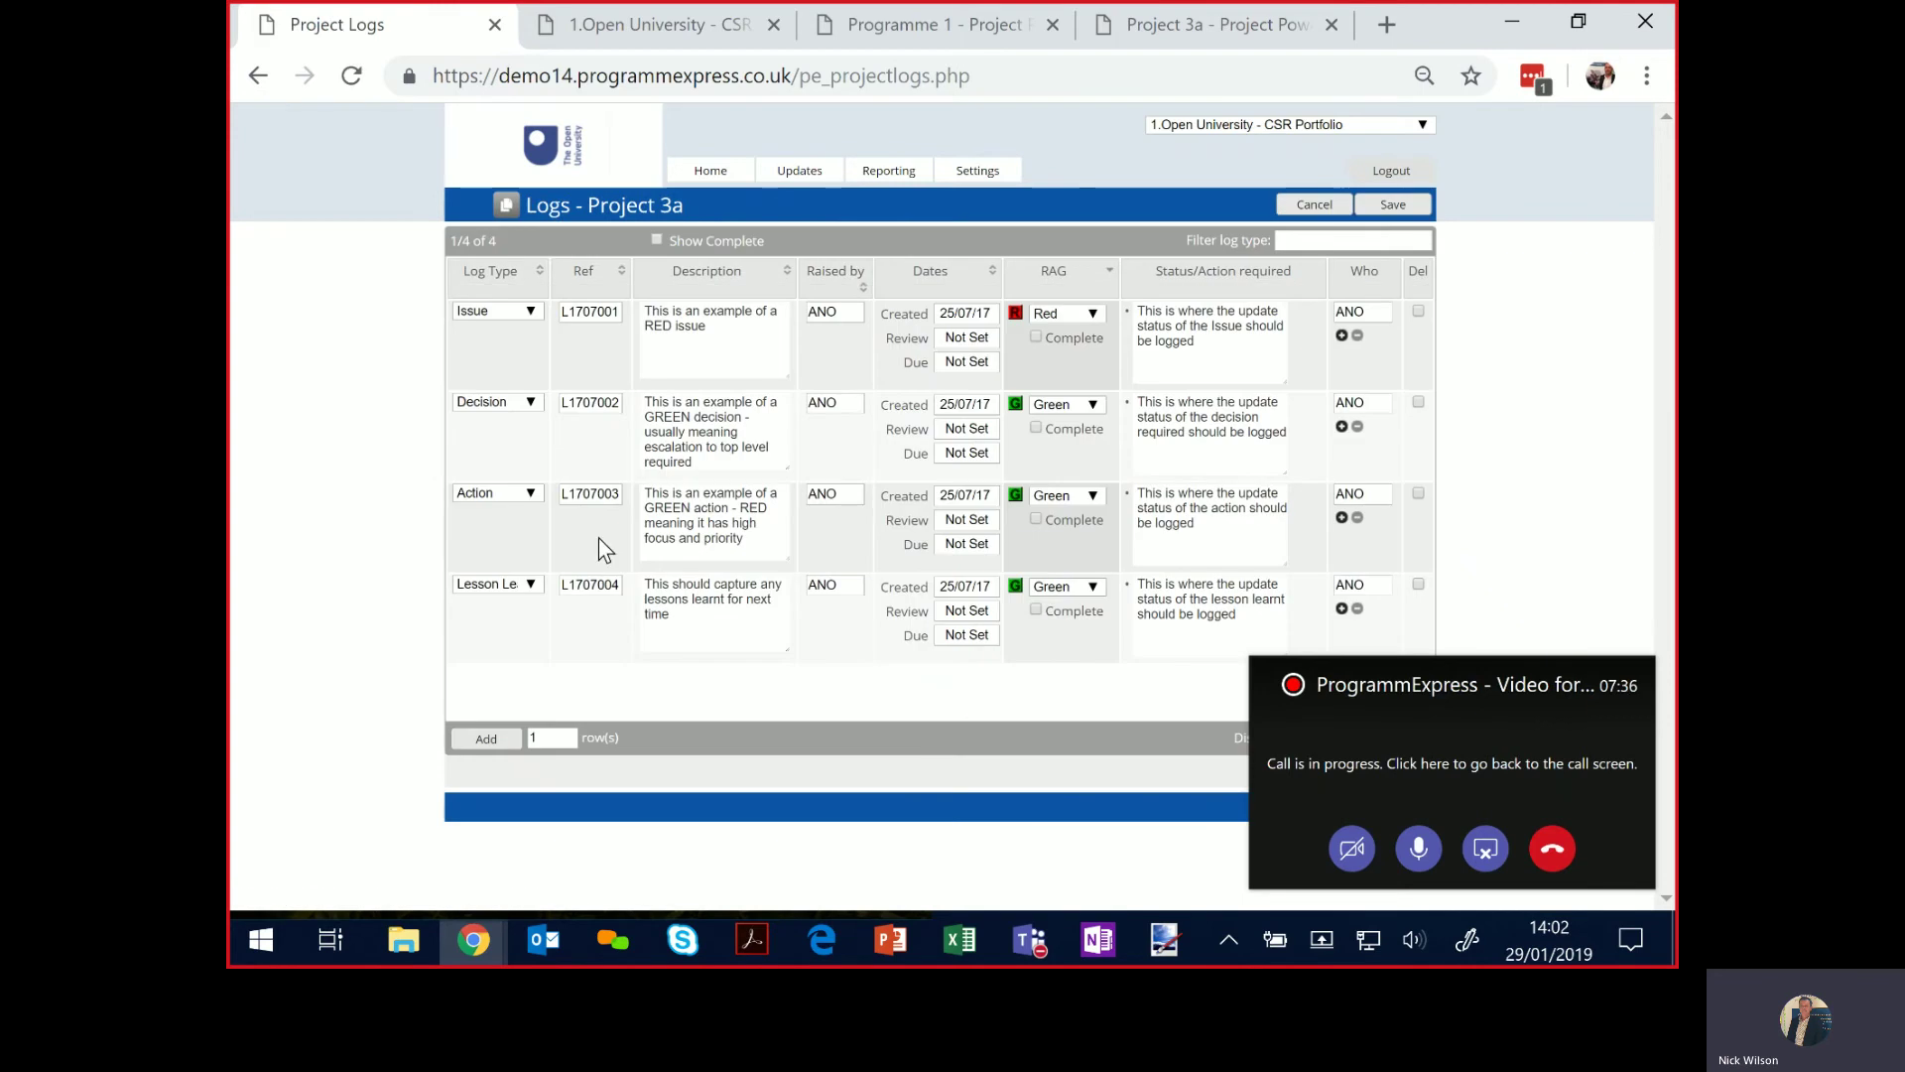
left_click(509, 314)
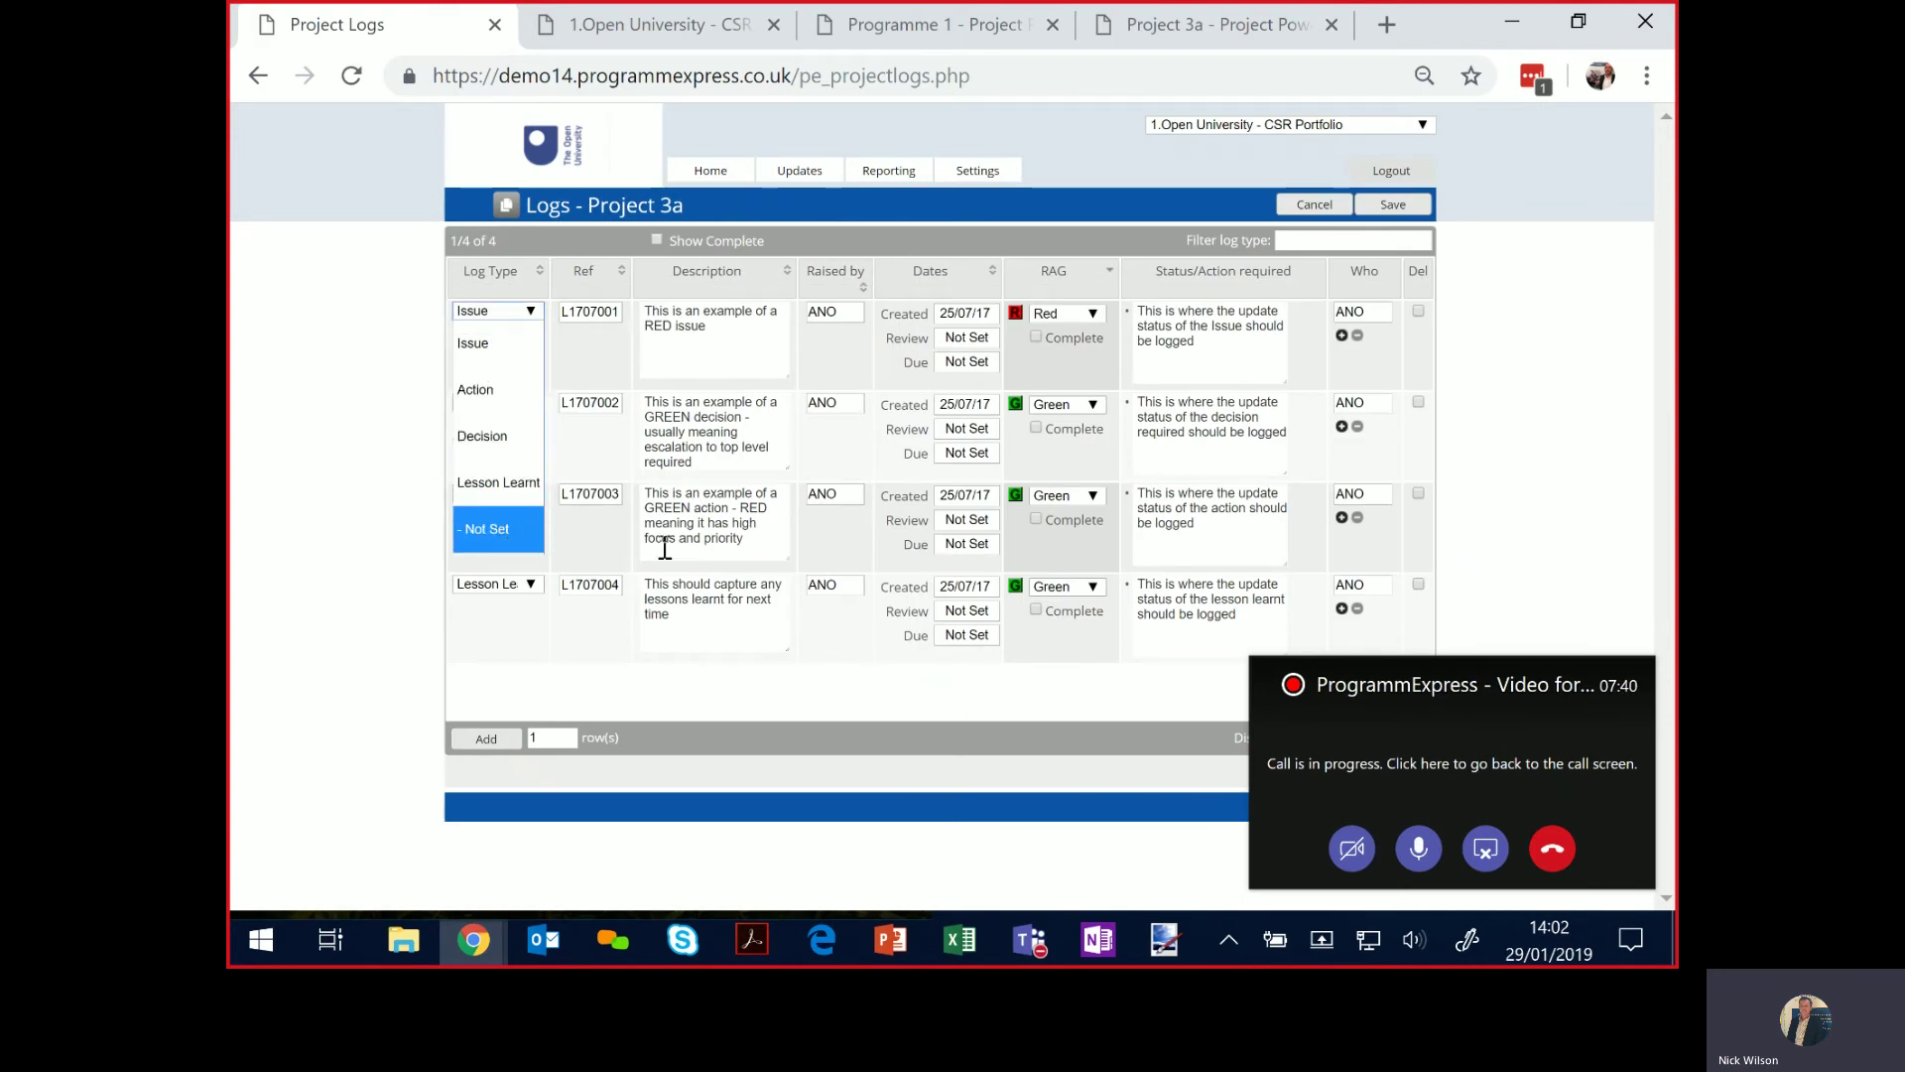
left_click(1040, 311)
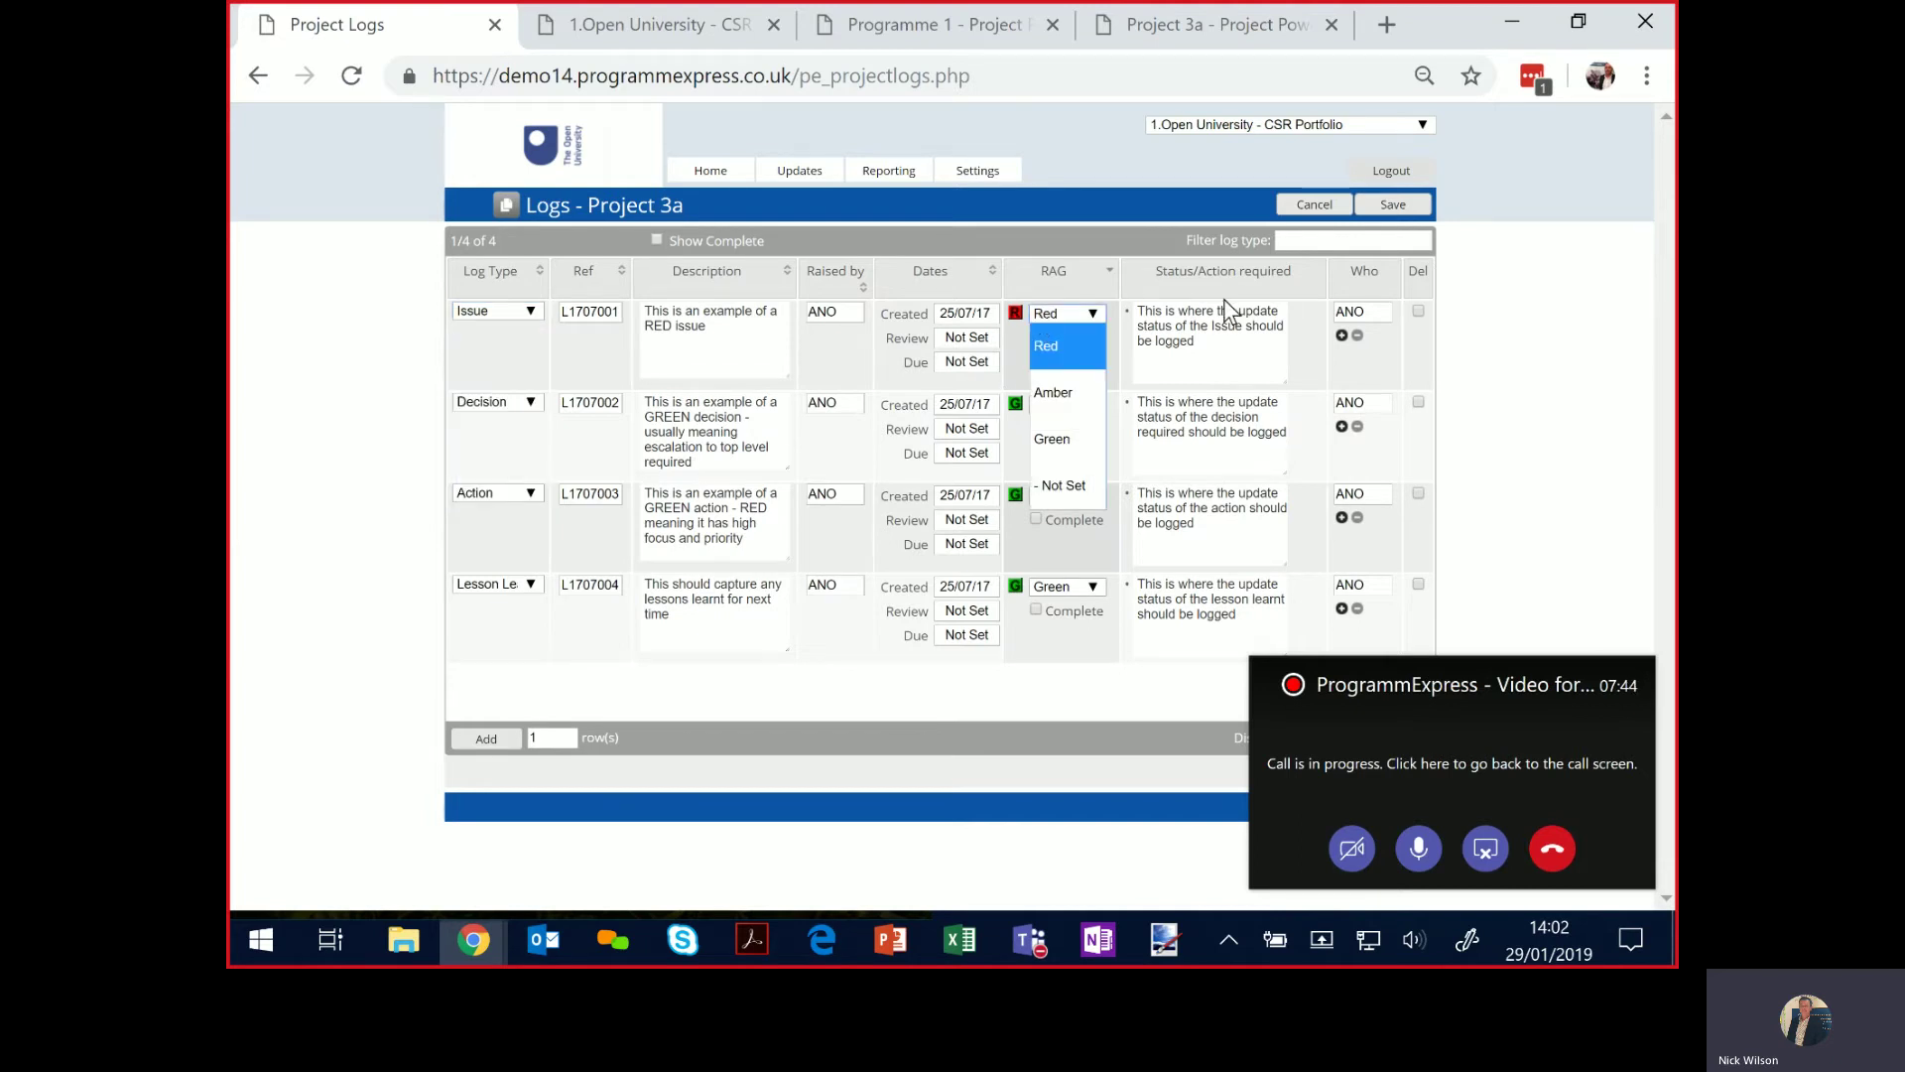
left_click(714, 171)
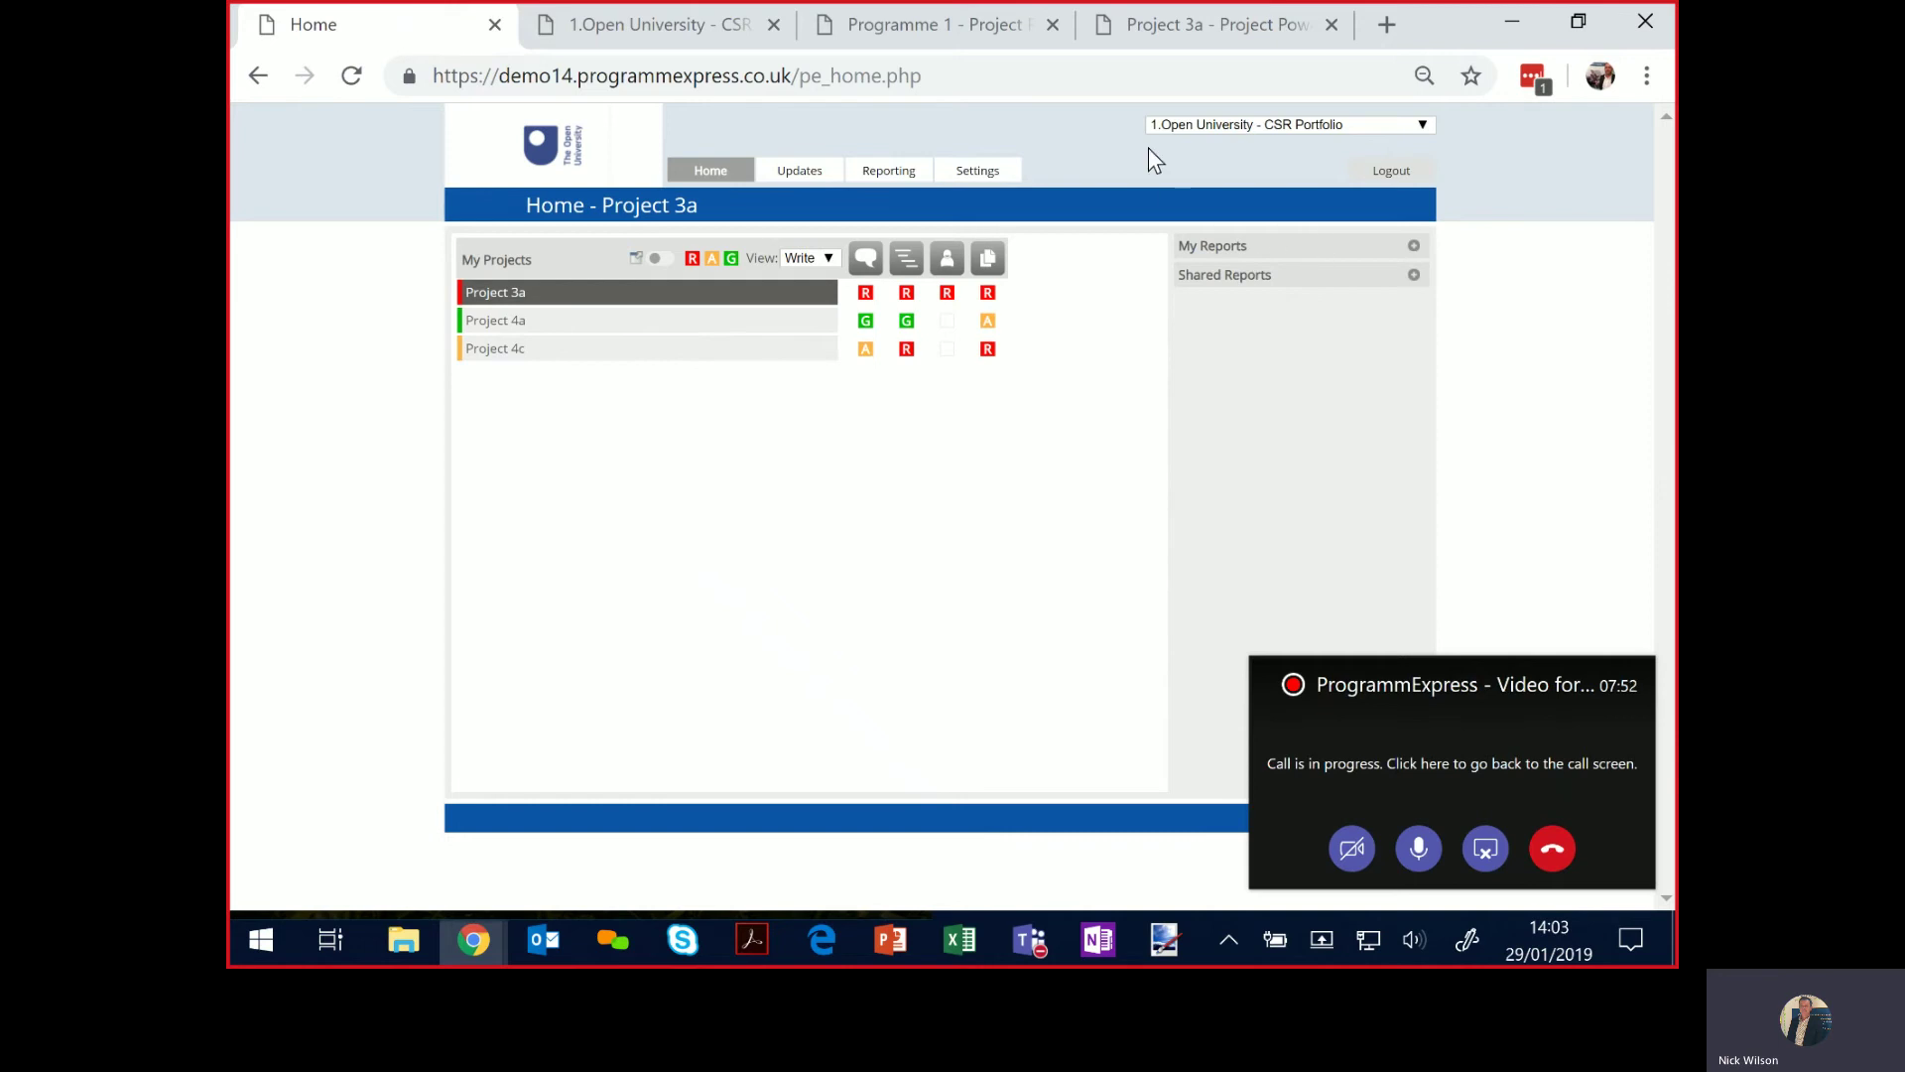
Generate and review Project 3a's 1 Page Overview report, then return Home and select '/pe_home.php' in the address.
left_click(1415, 248)
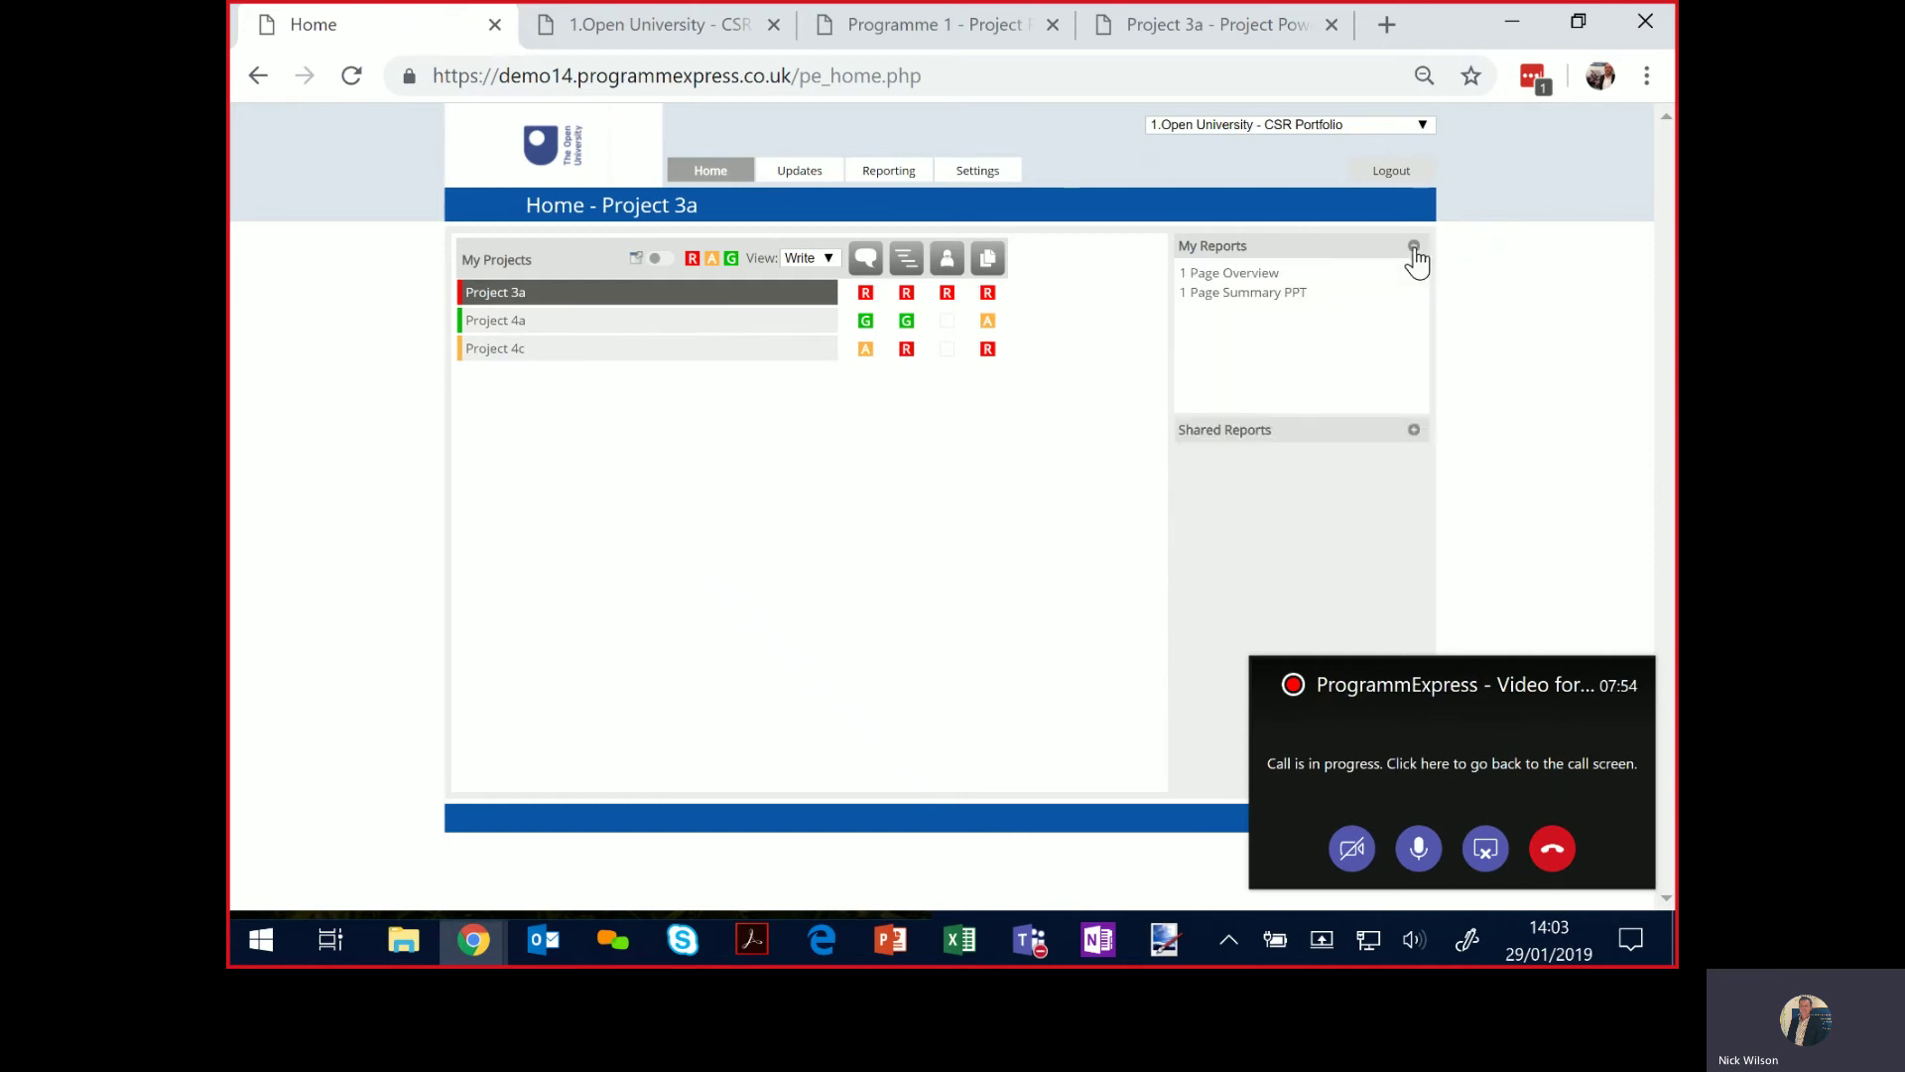
left_click(1223, 281)
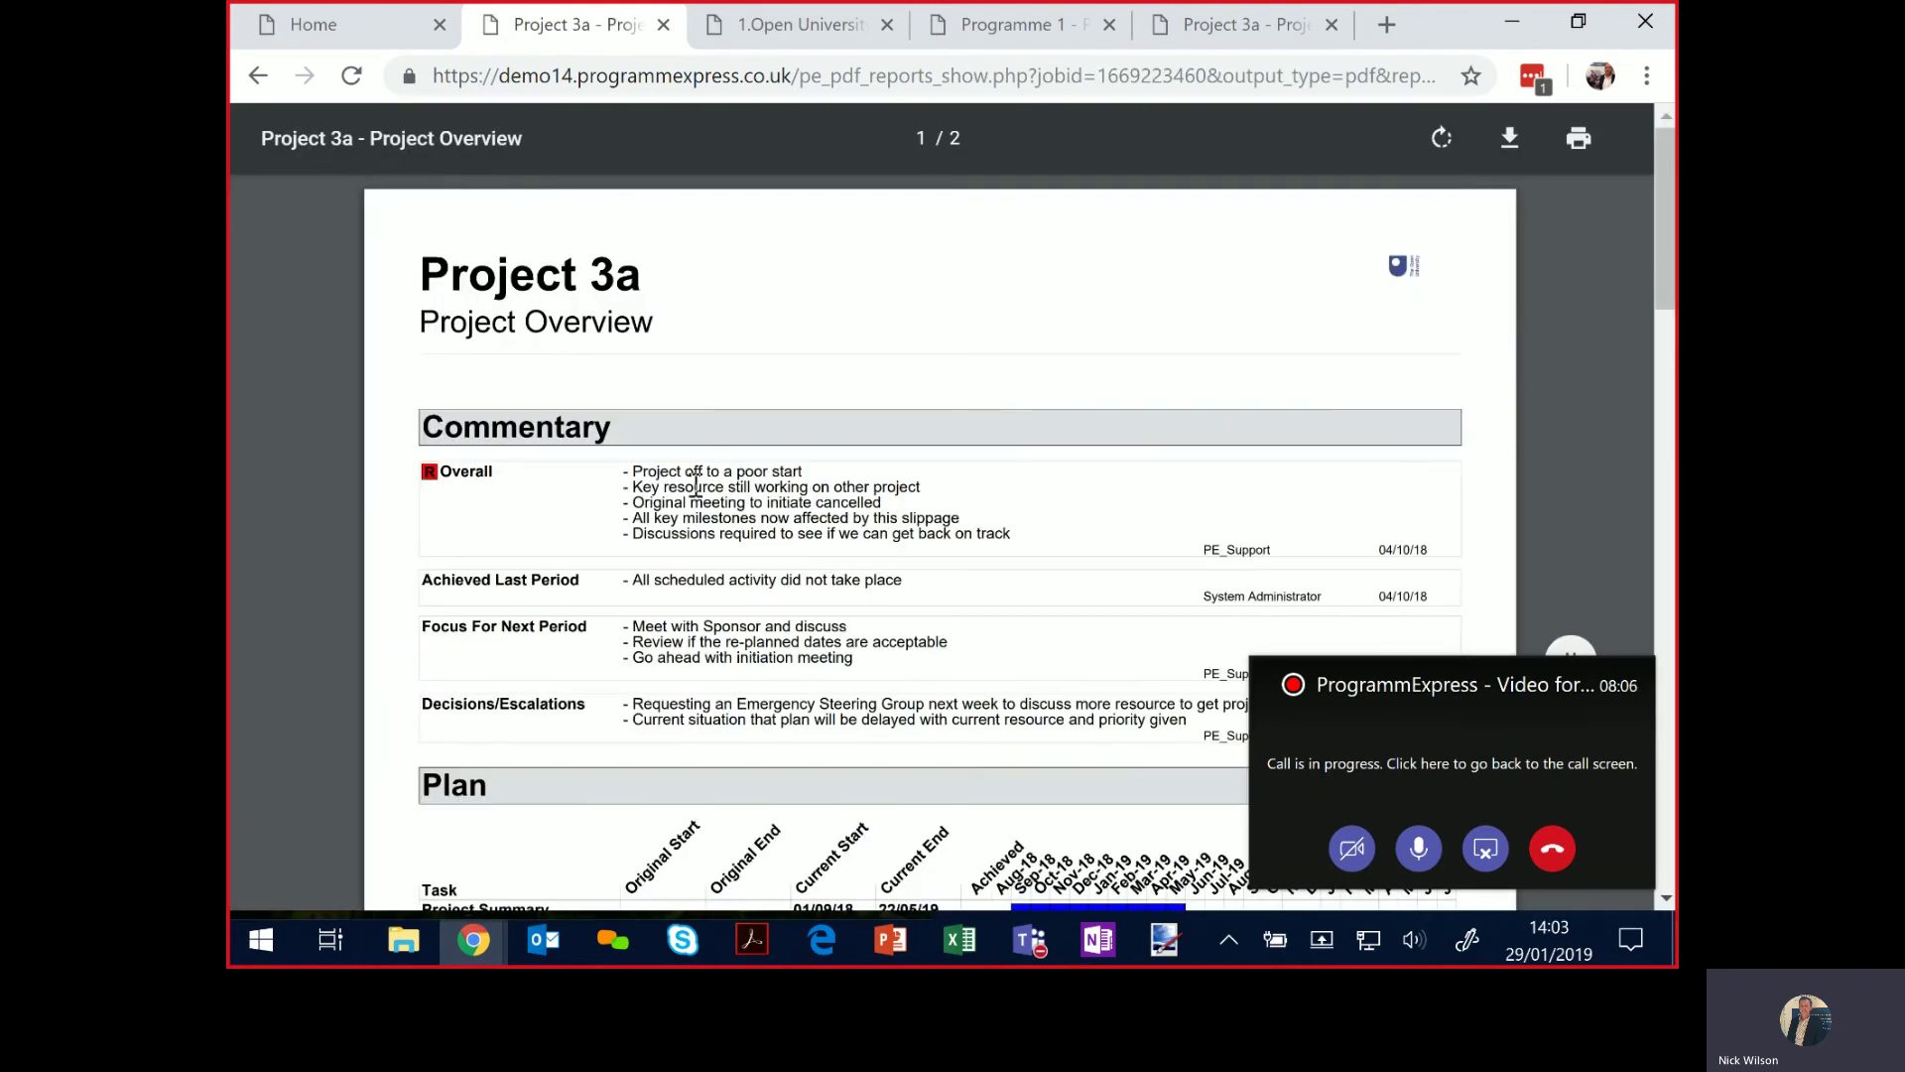
scroll(696, 484, "down", 5)
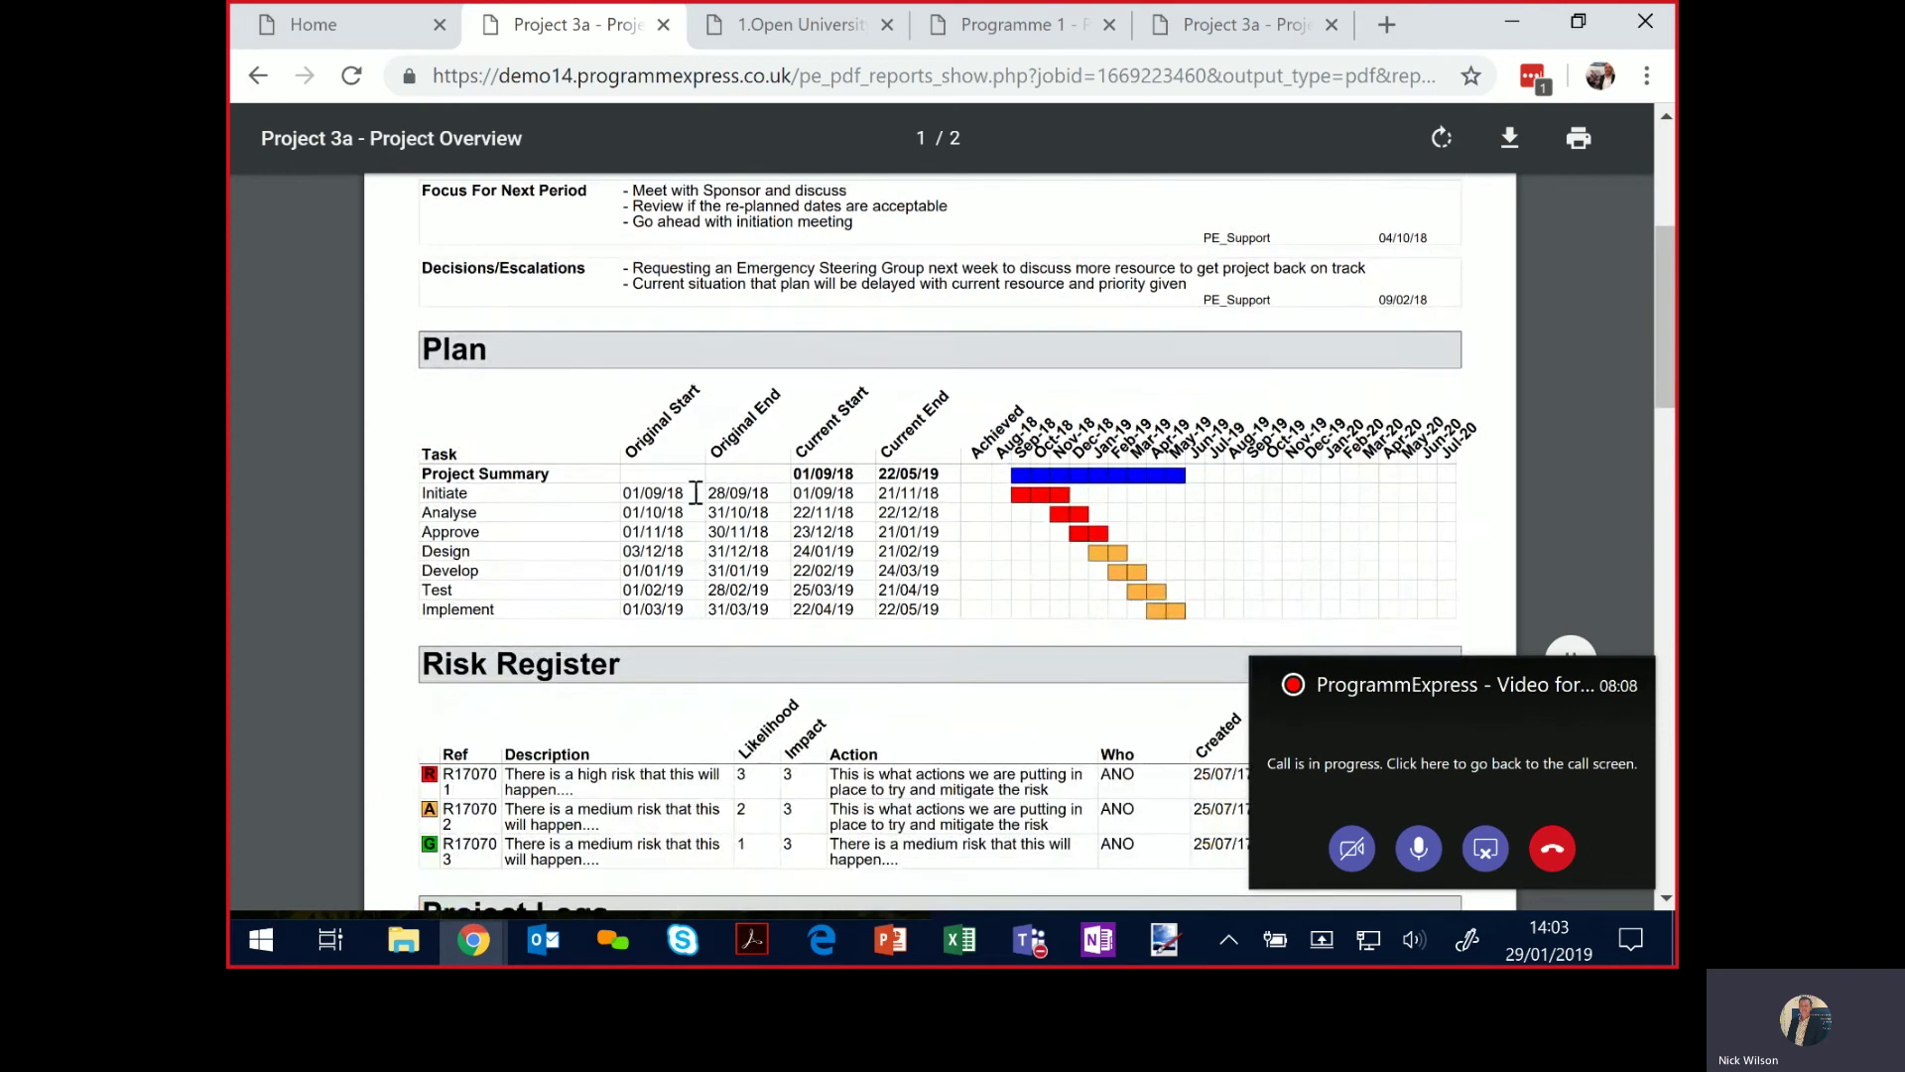
scroll(696, 496, "down", 3)
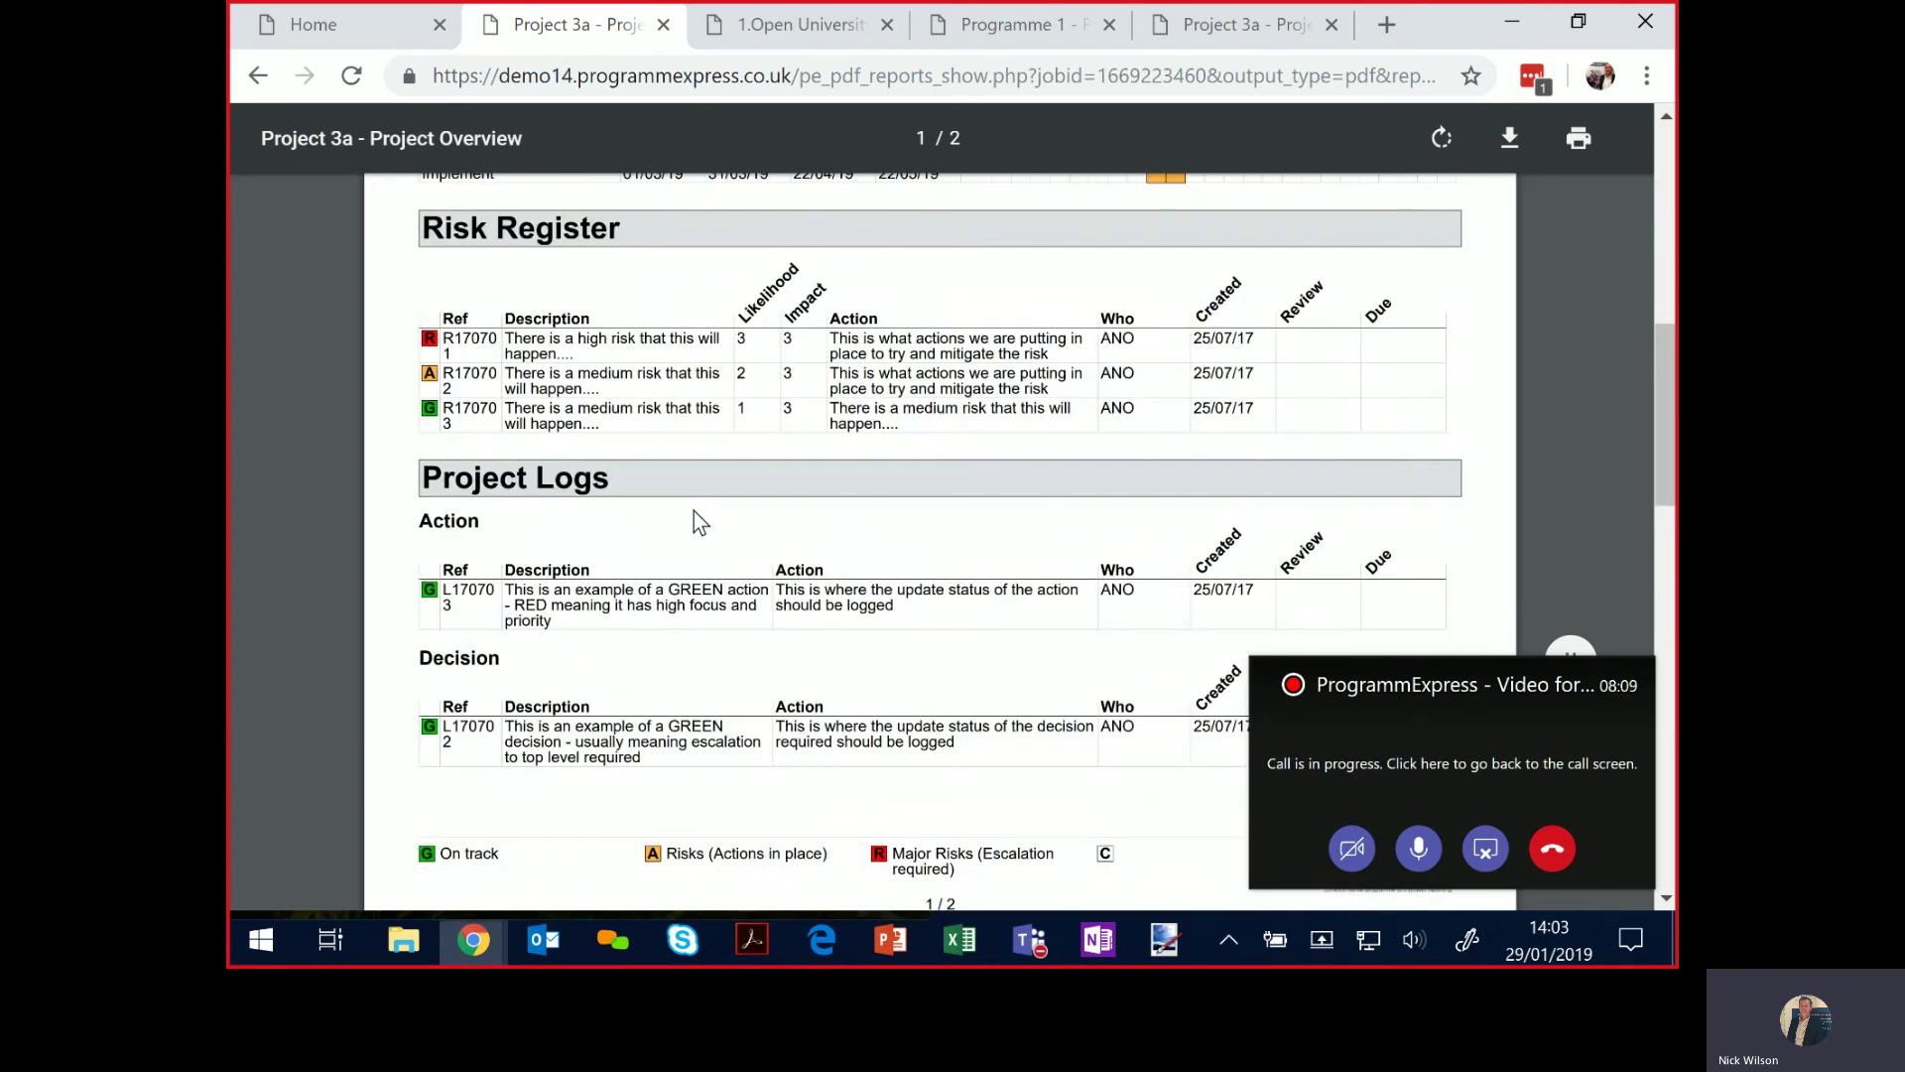
scroll(695, 516, "down", 7)
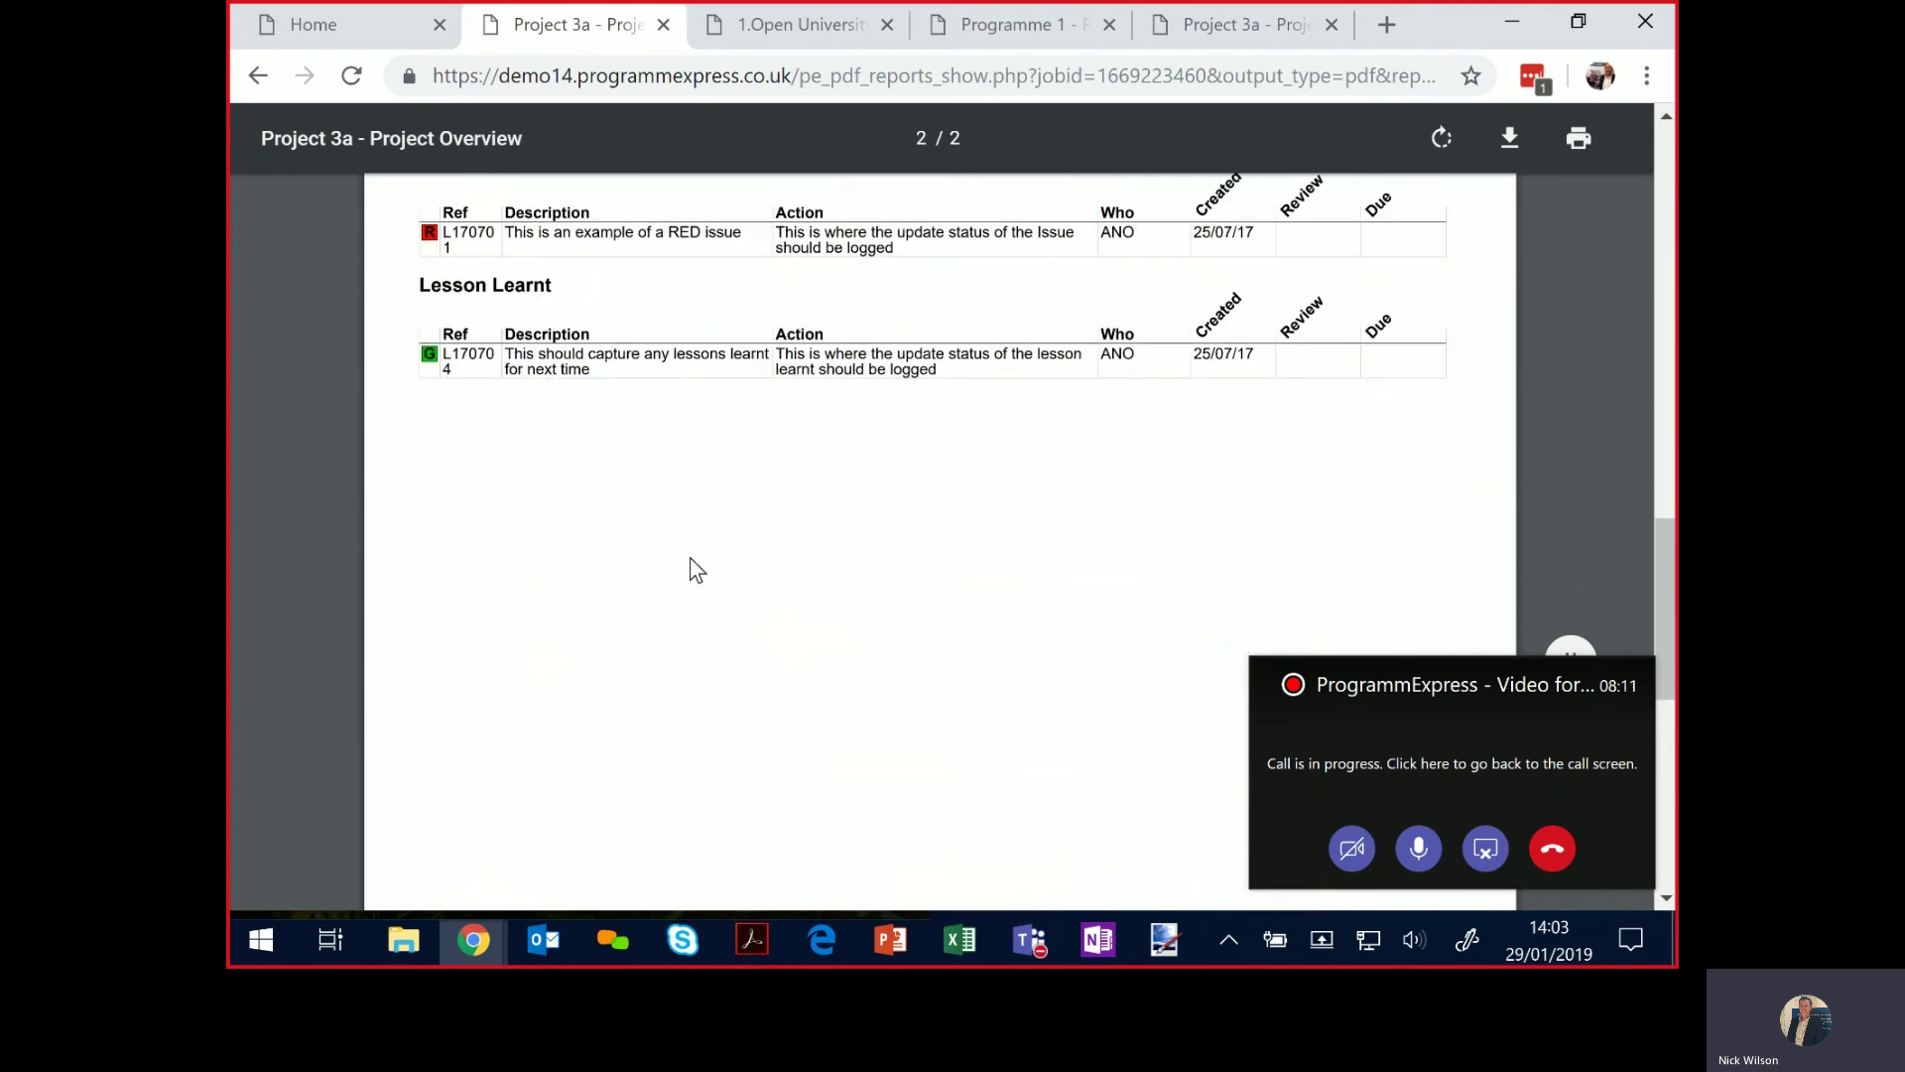
scroll(695, 564, "up", 8)
scroll(688, 574, "up", 8)
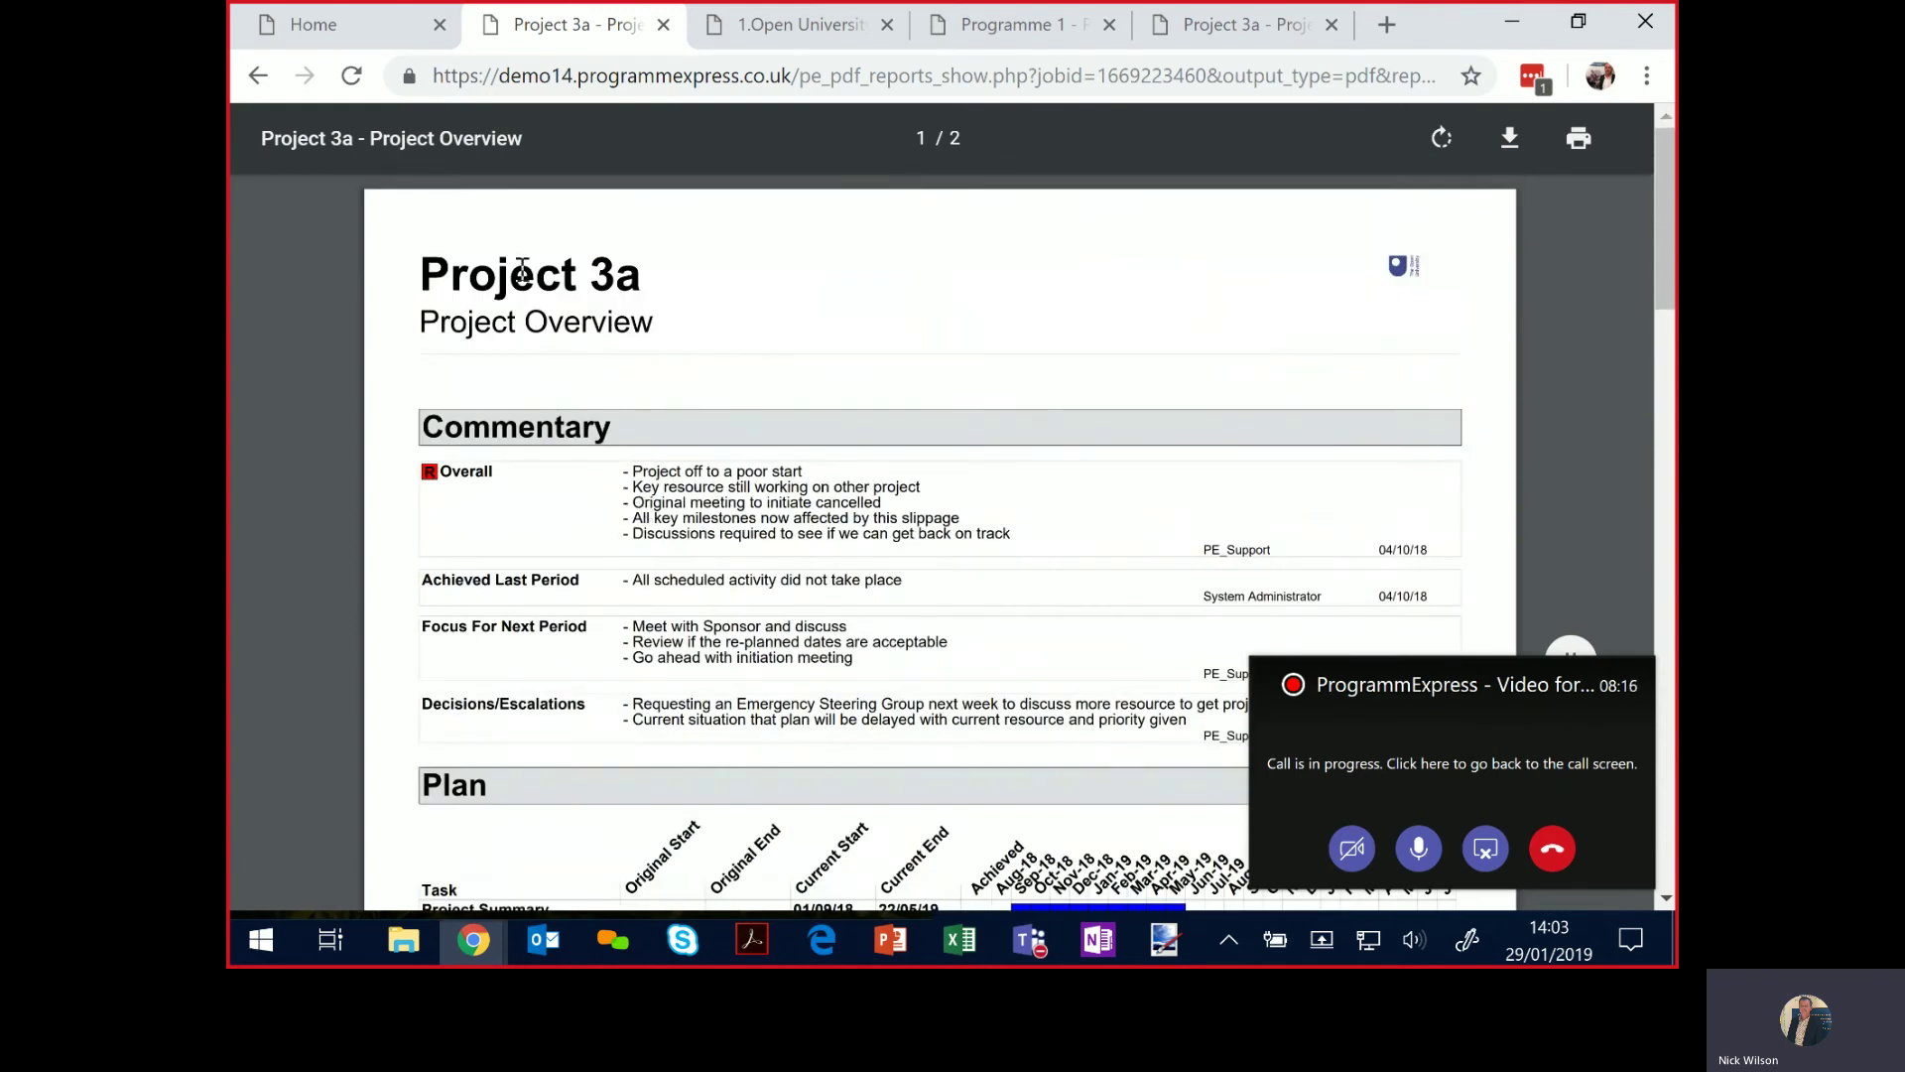
left_click(348, 24)
left_click_drag(926, 75, 790, 94)
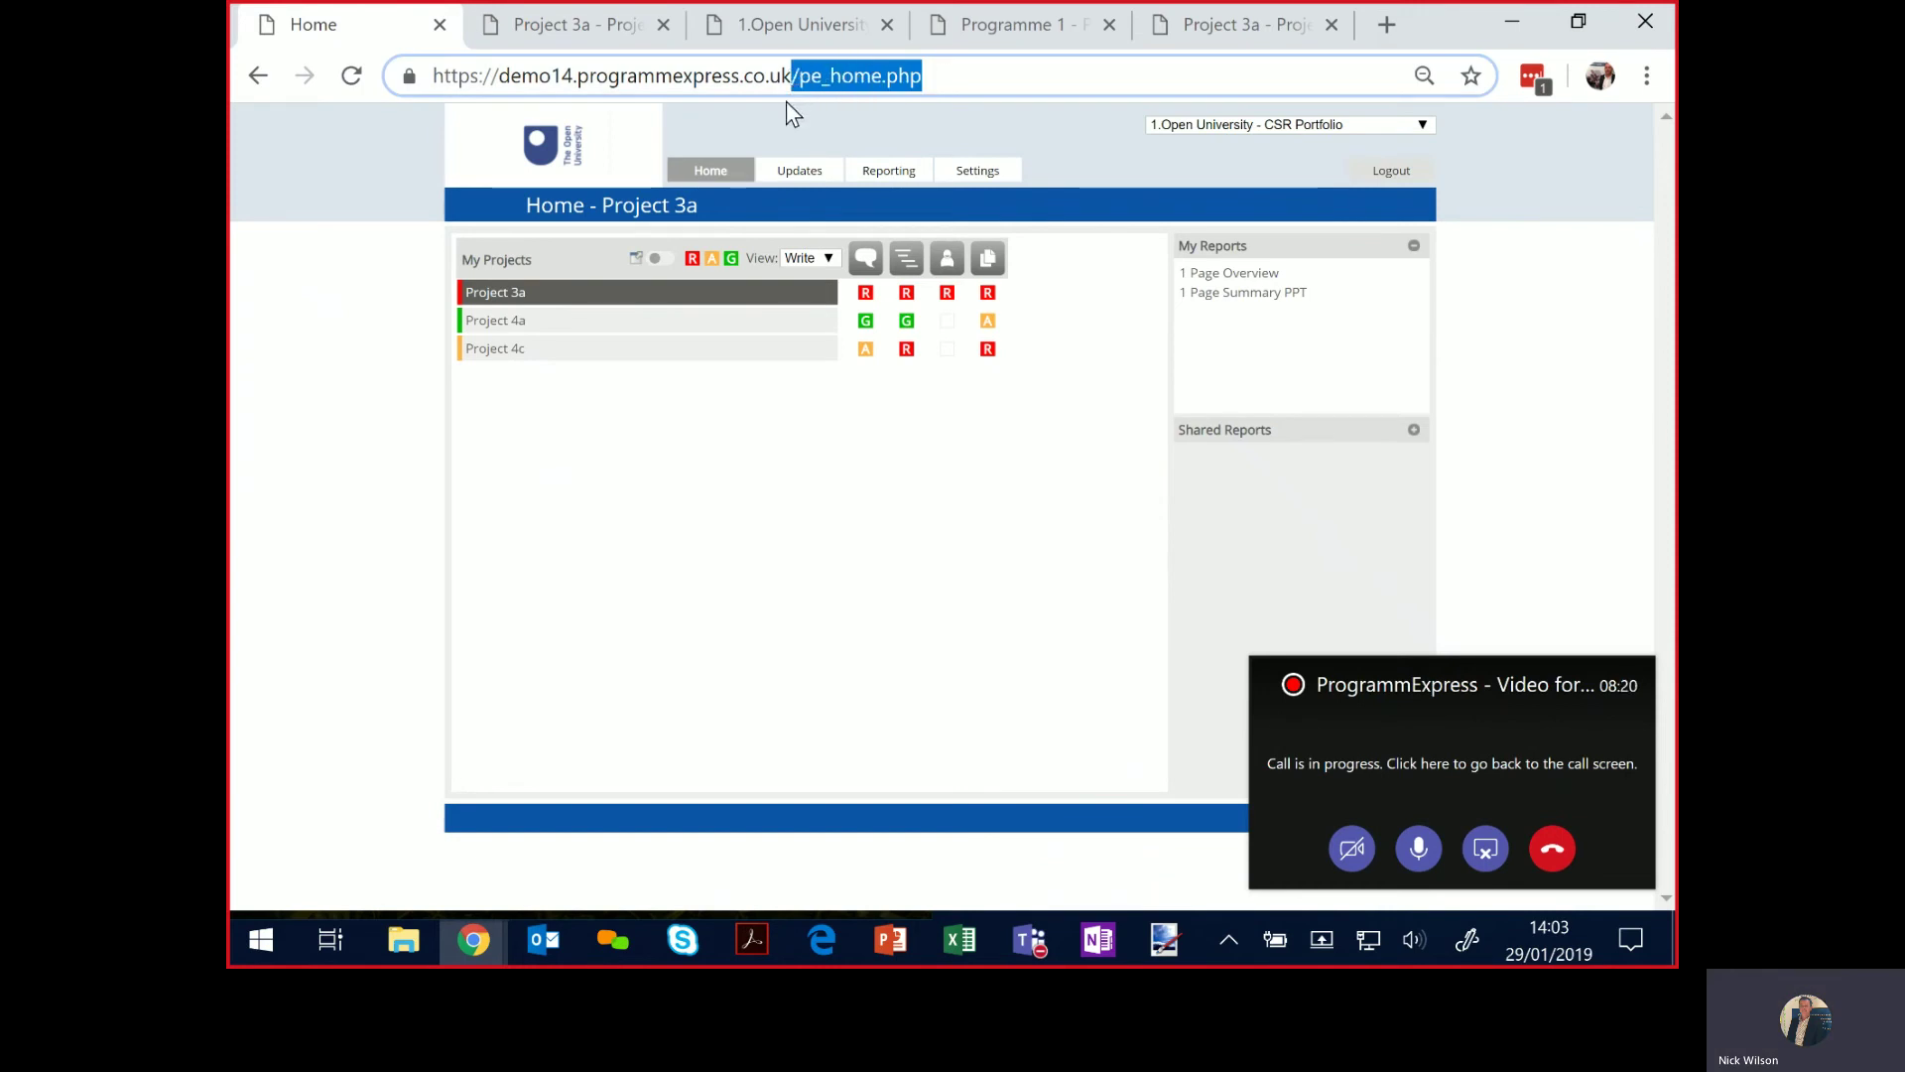
Load the site's root address and log in with the administrator username and password.
key("BackSpace")
key("Return")
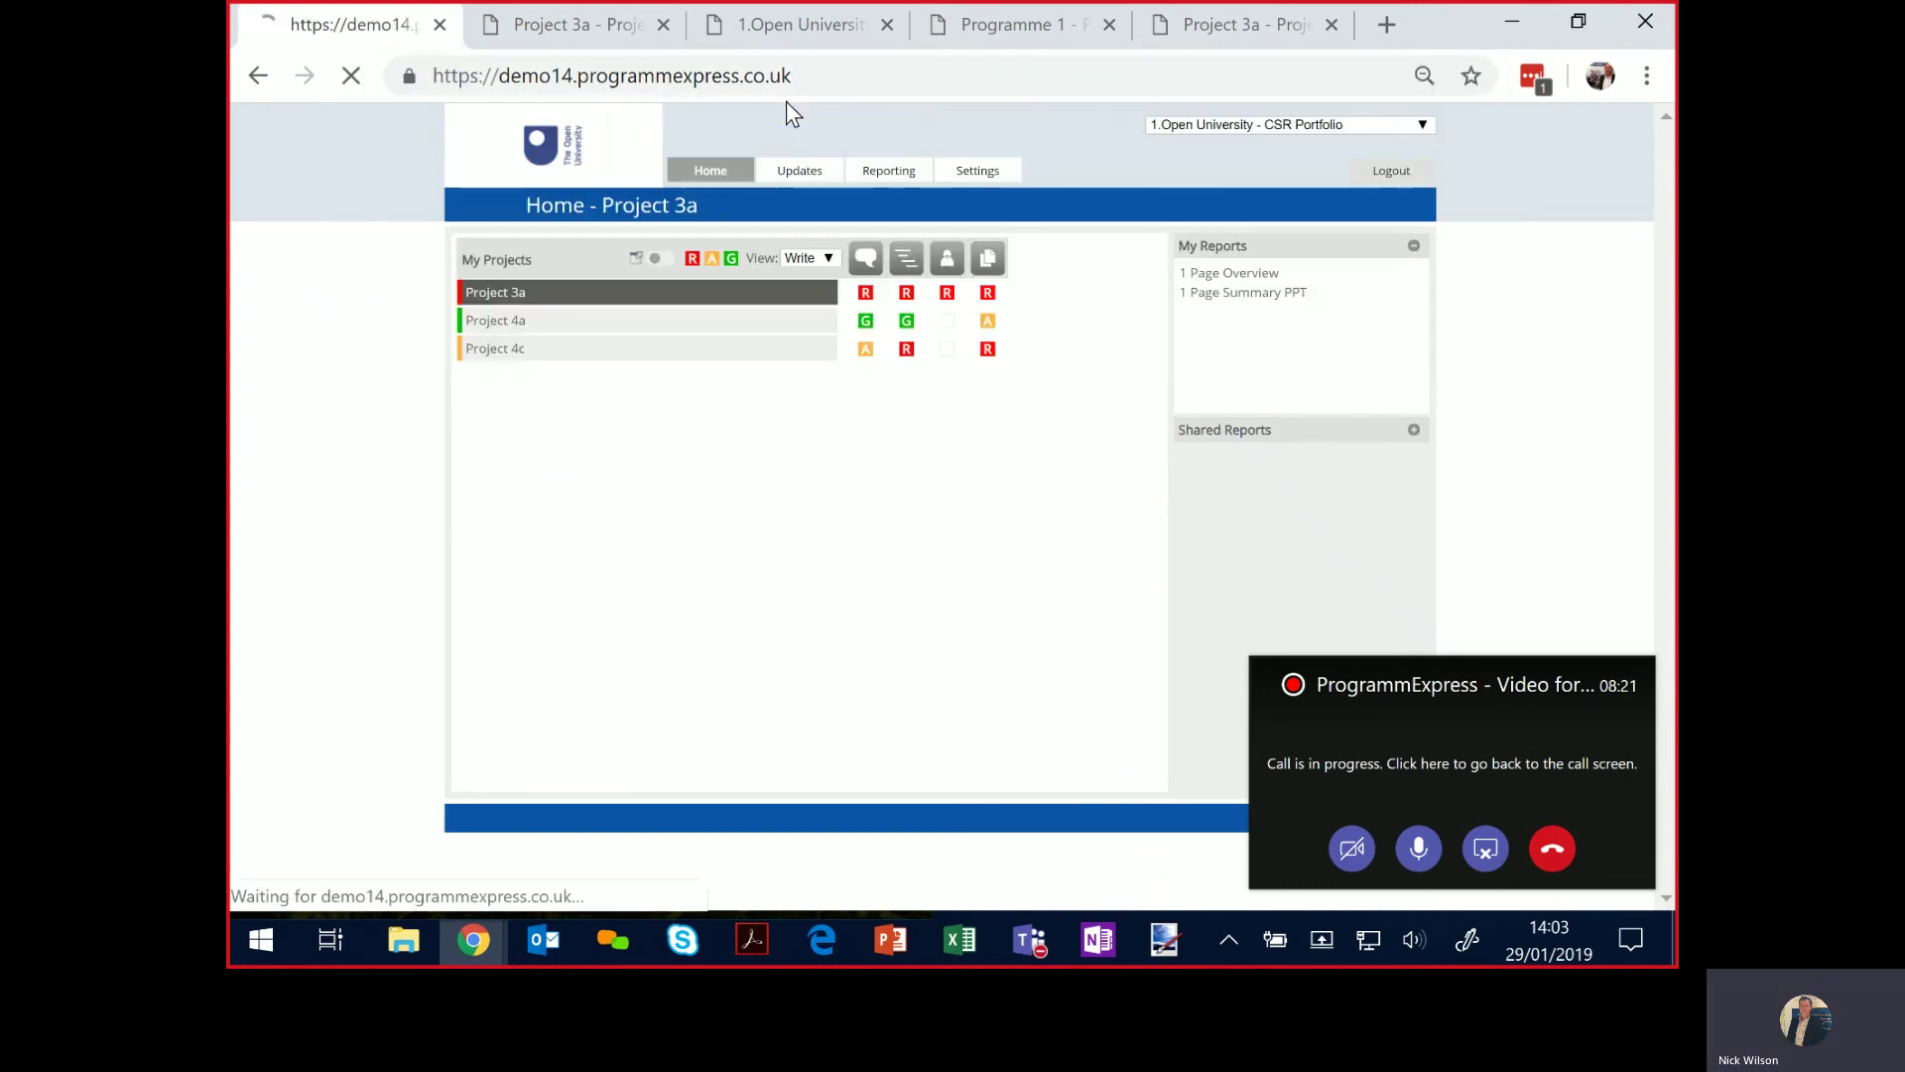
type("_")
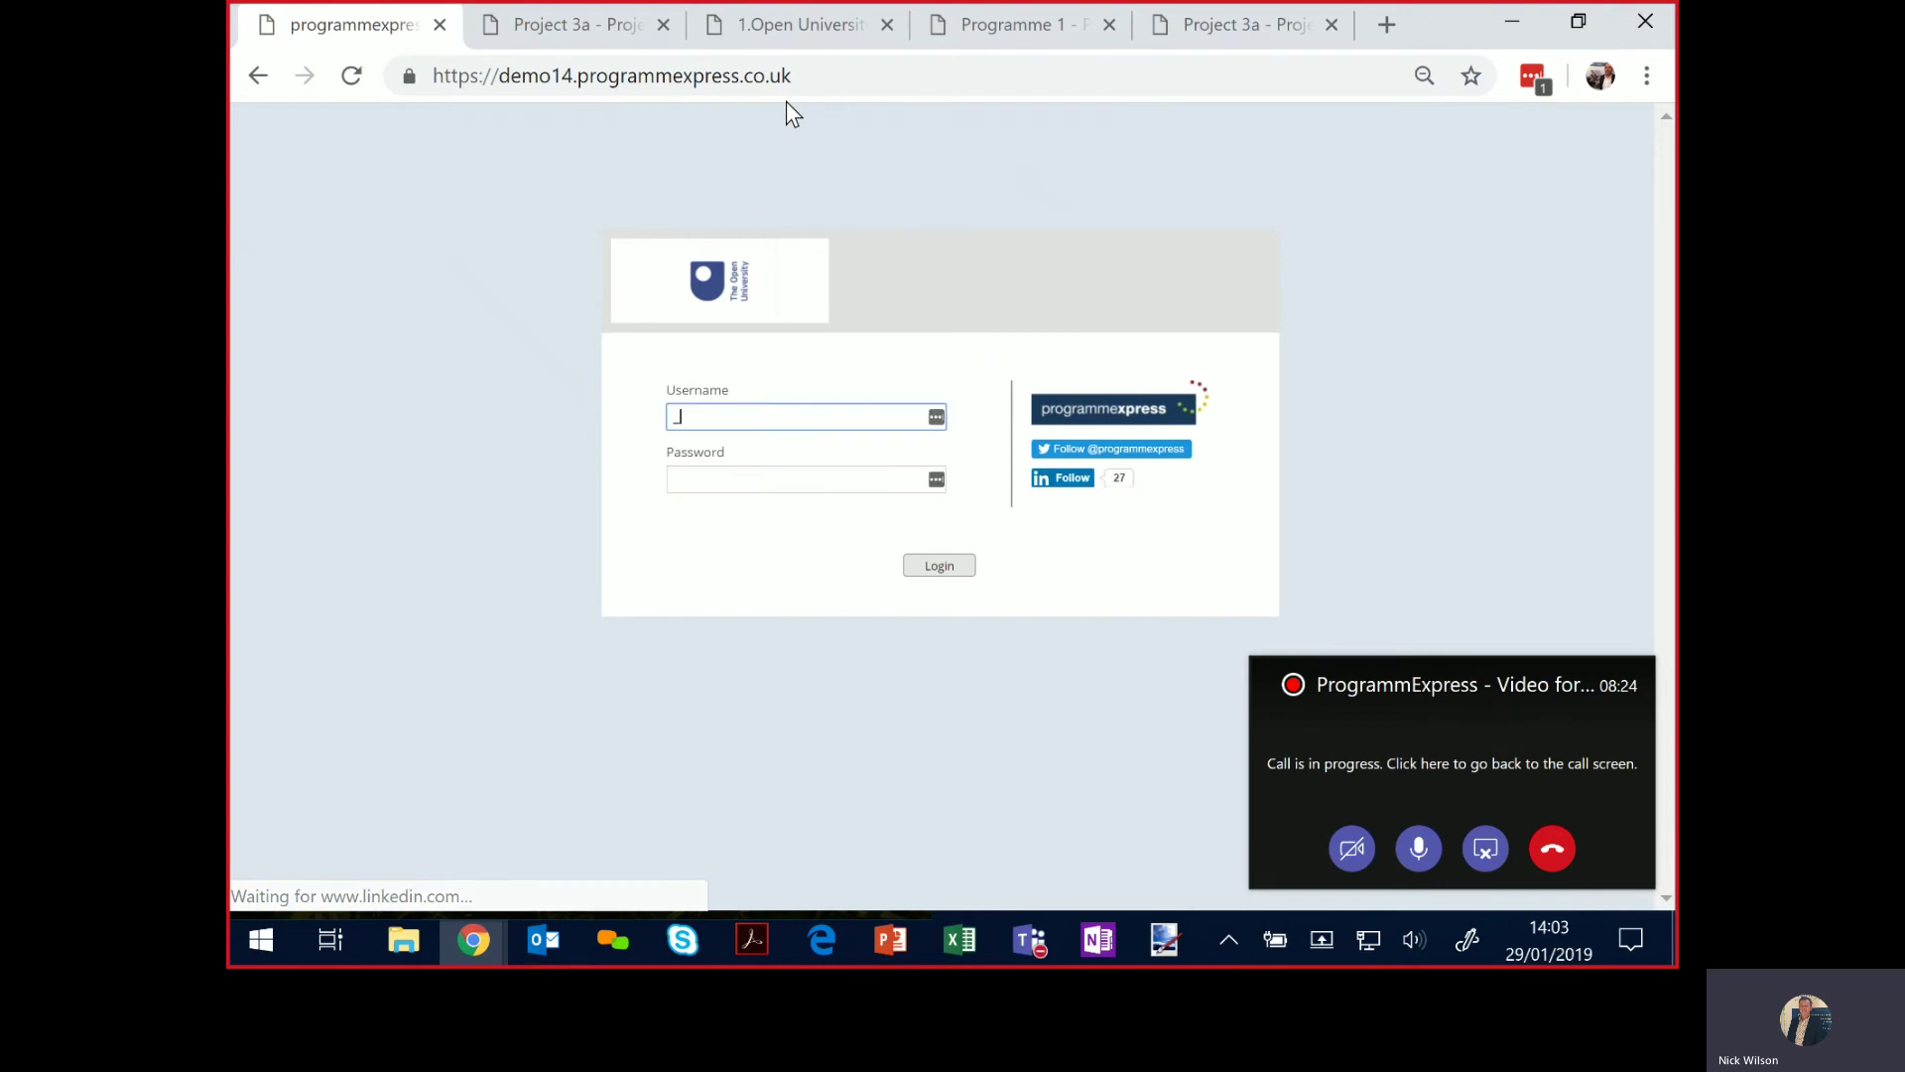
type("admindemo")
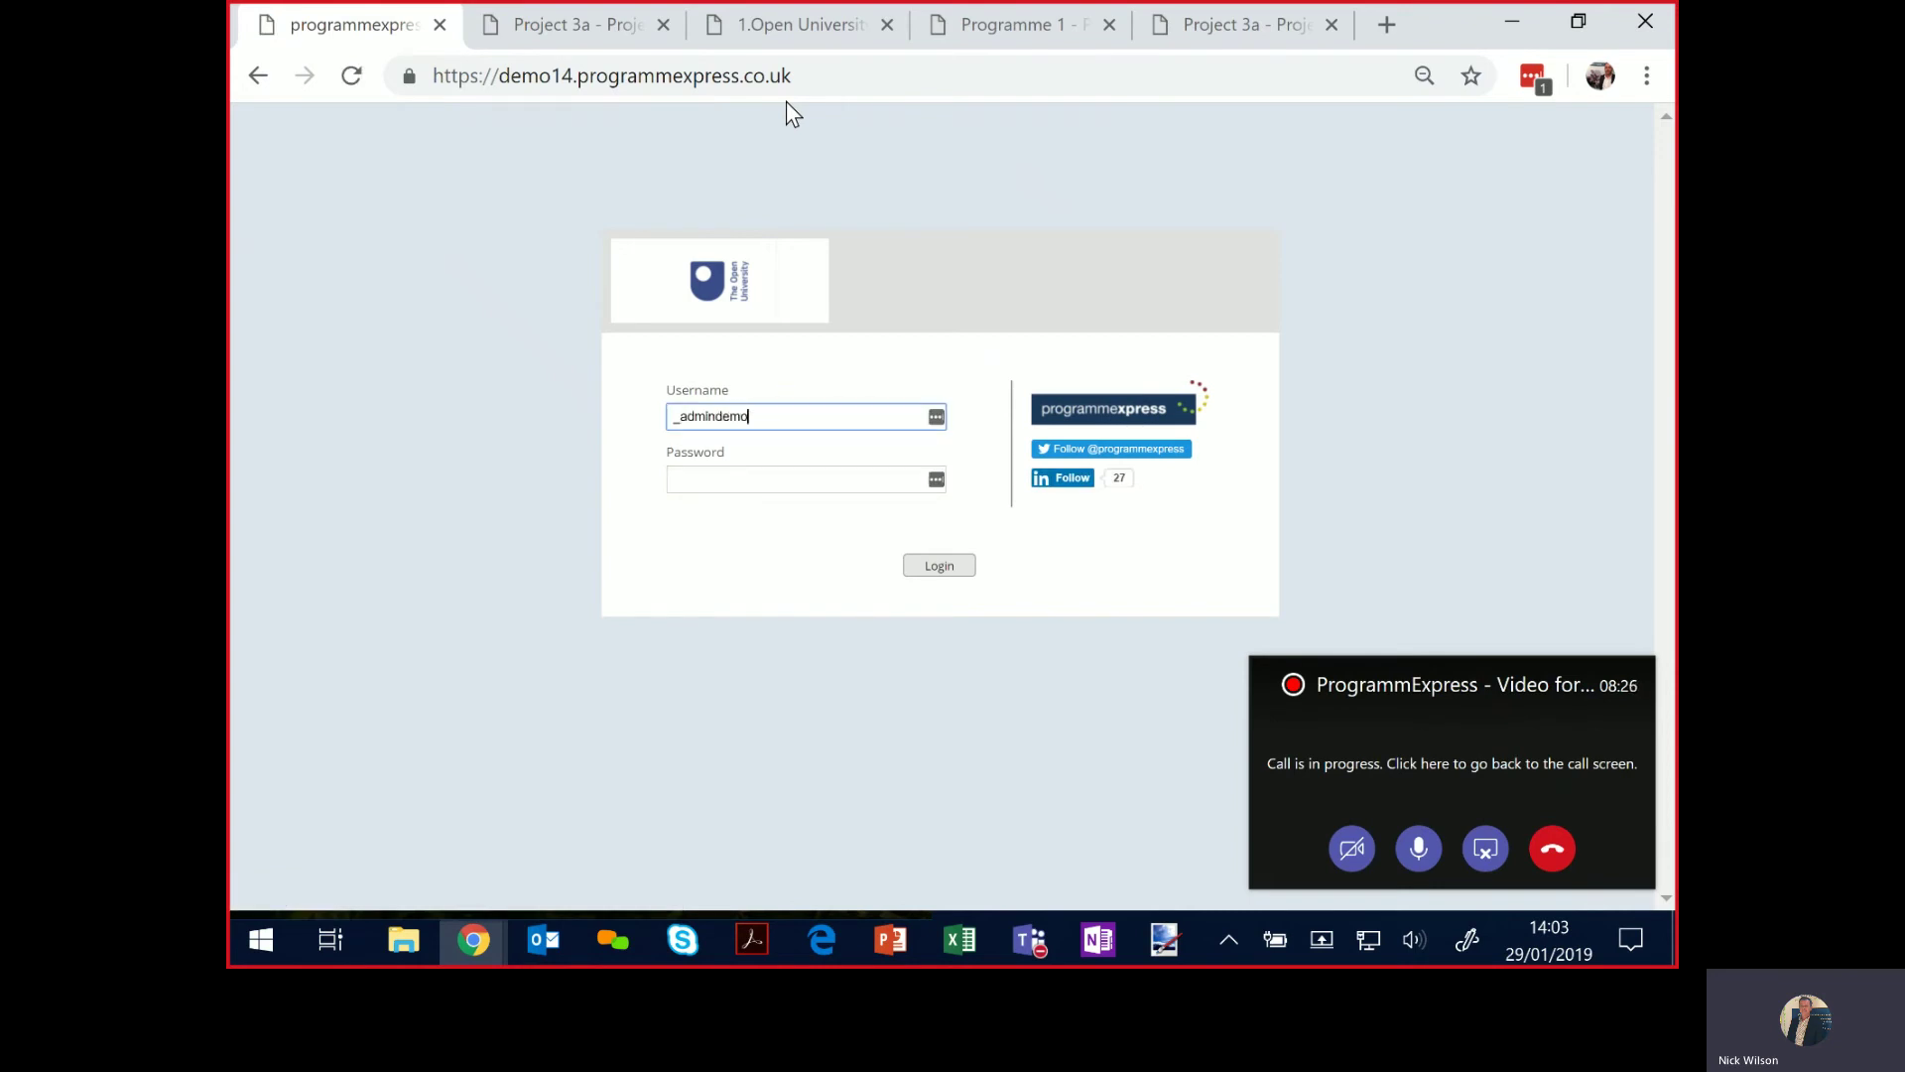
key("BackSpace")
key("BackSpace")
key("BackSpace")
key("BackSpace")
type("pe")
key("Tab")
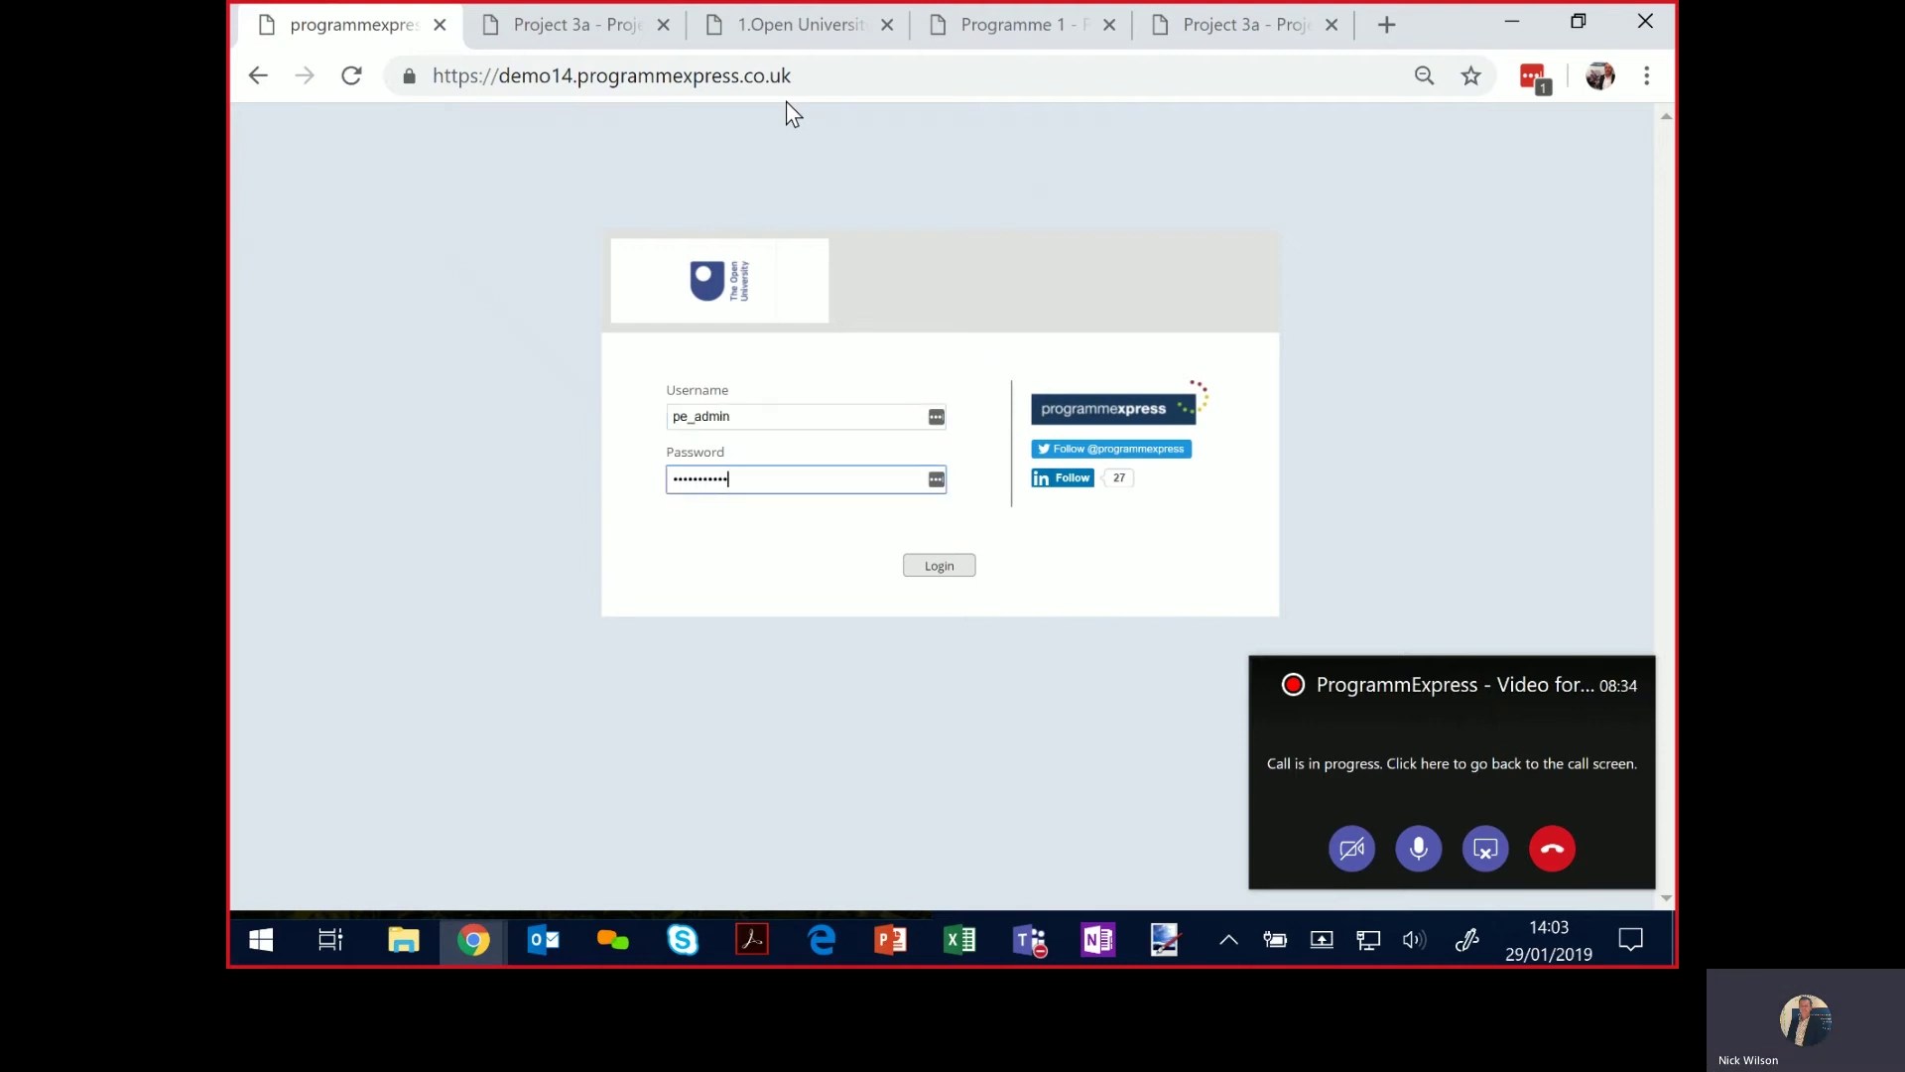
key("Return")
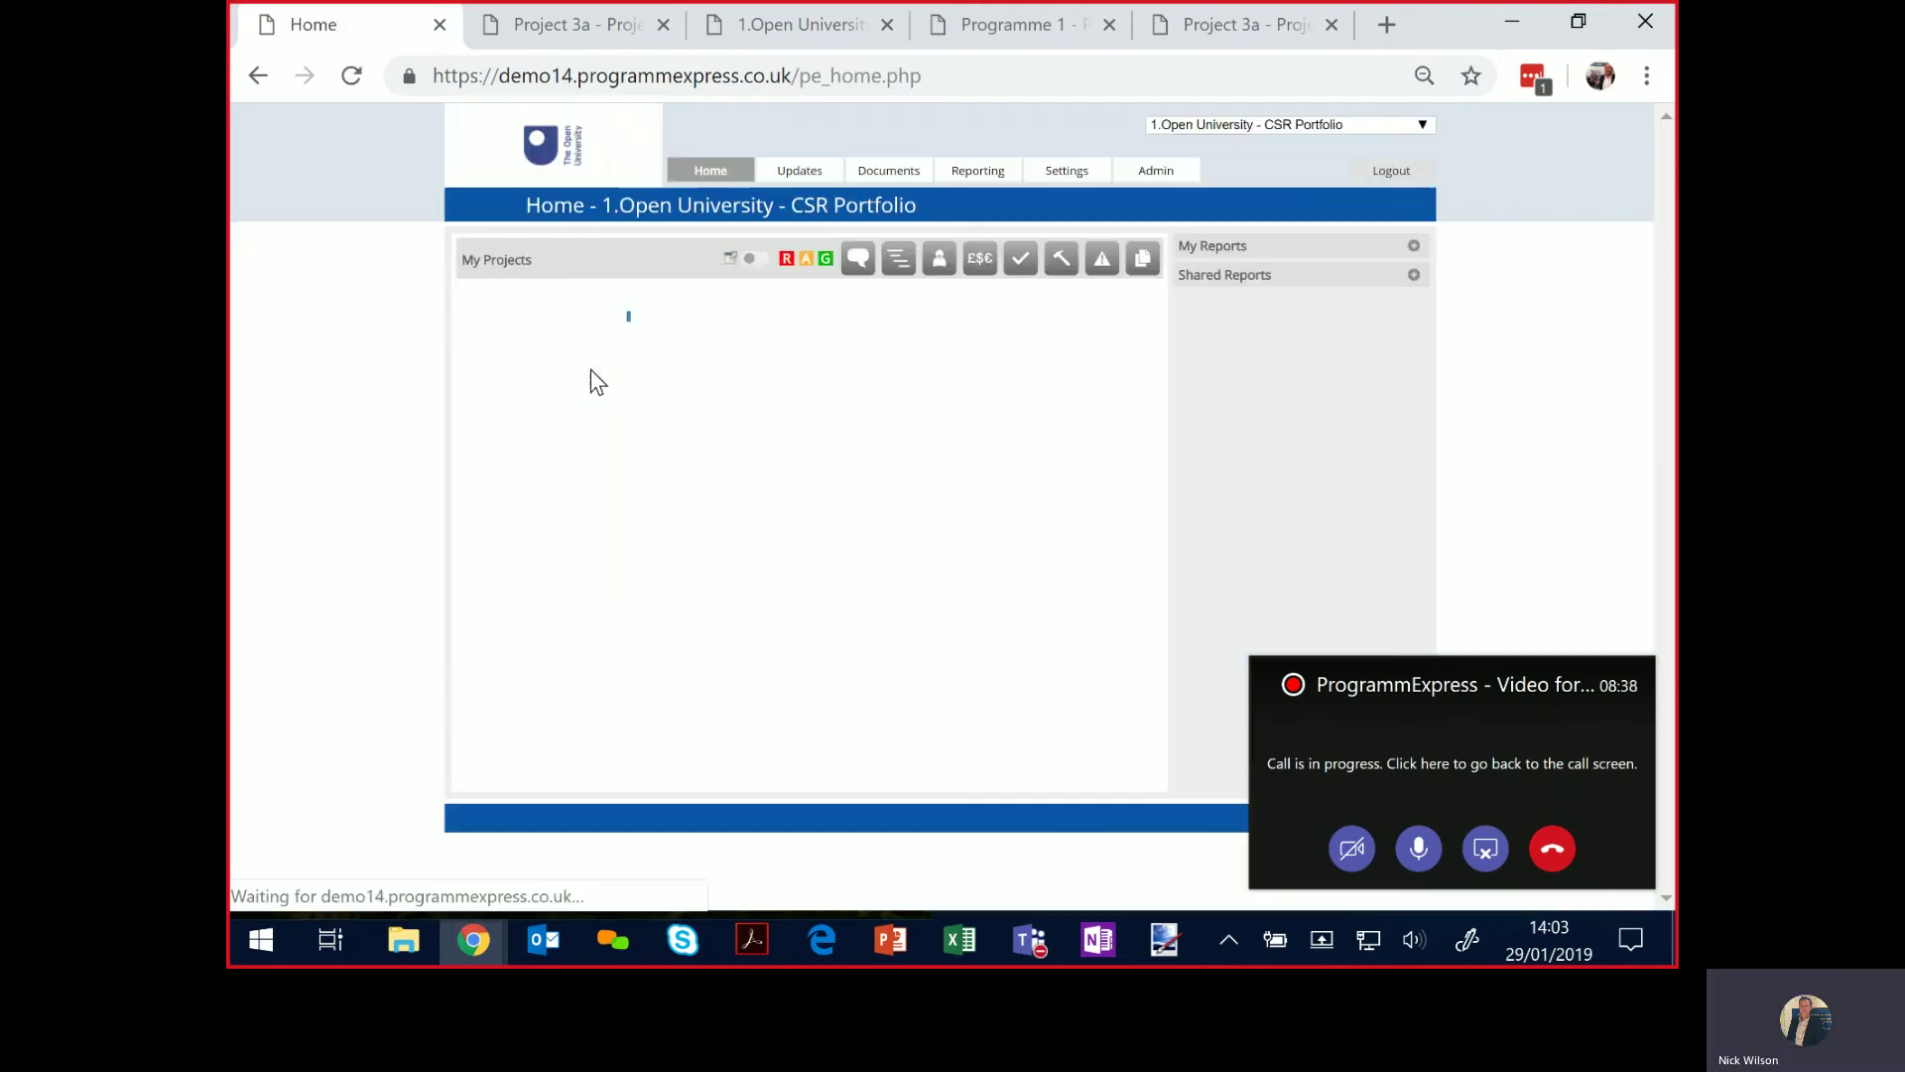
Expand the 1.Open University - CSR Portfolio and Programme 1 to show its projects.
mouse_move(1161, 177)
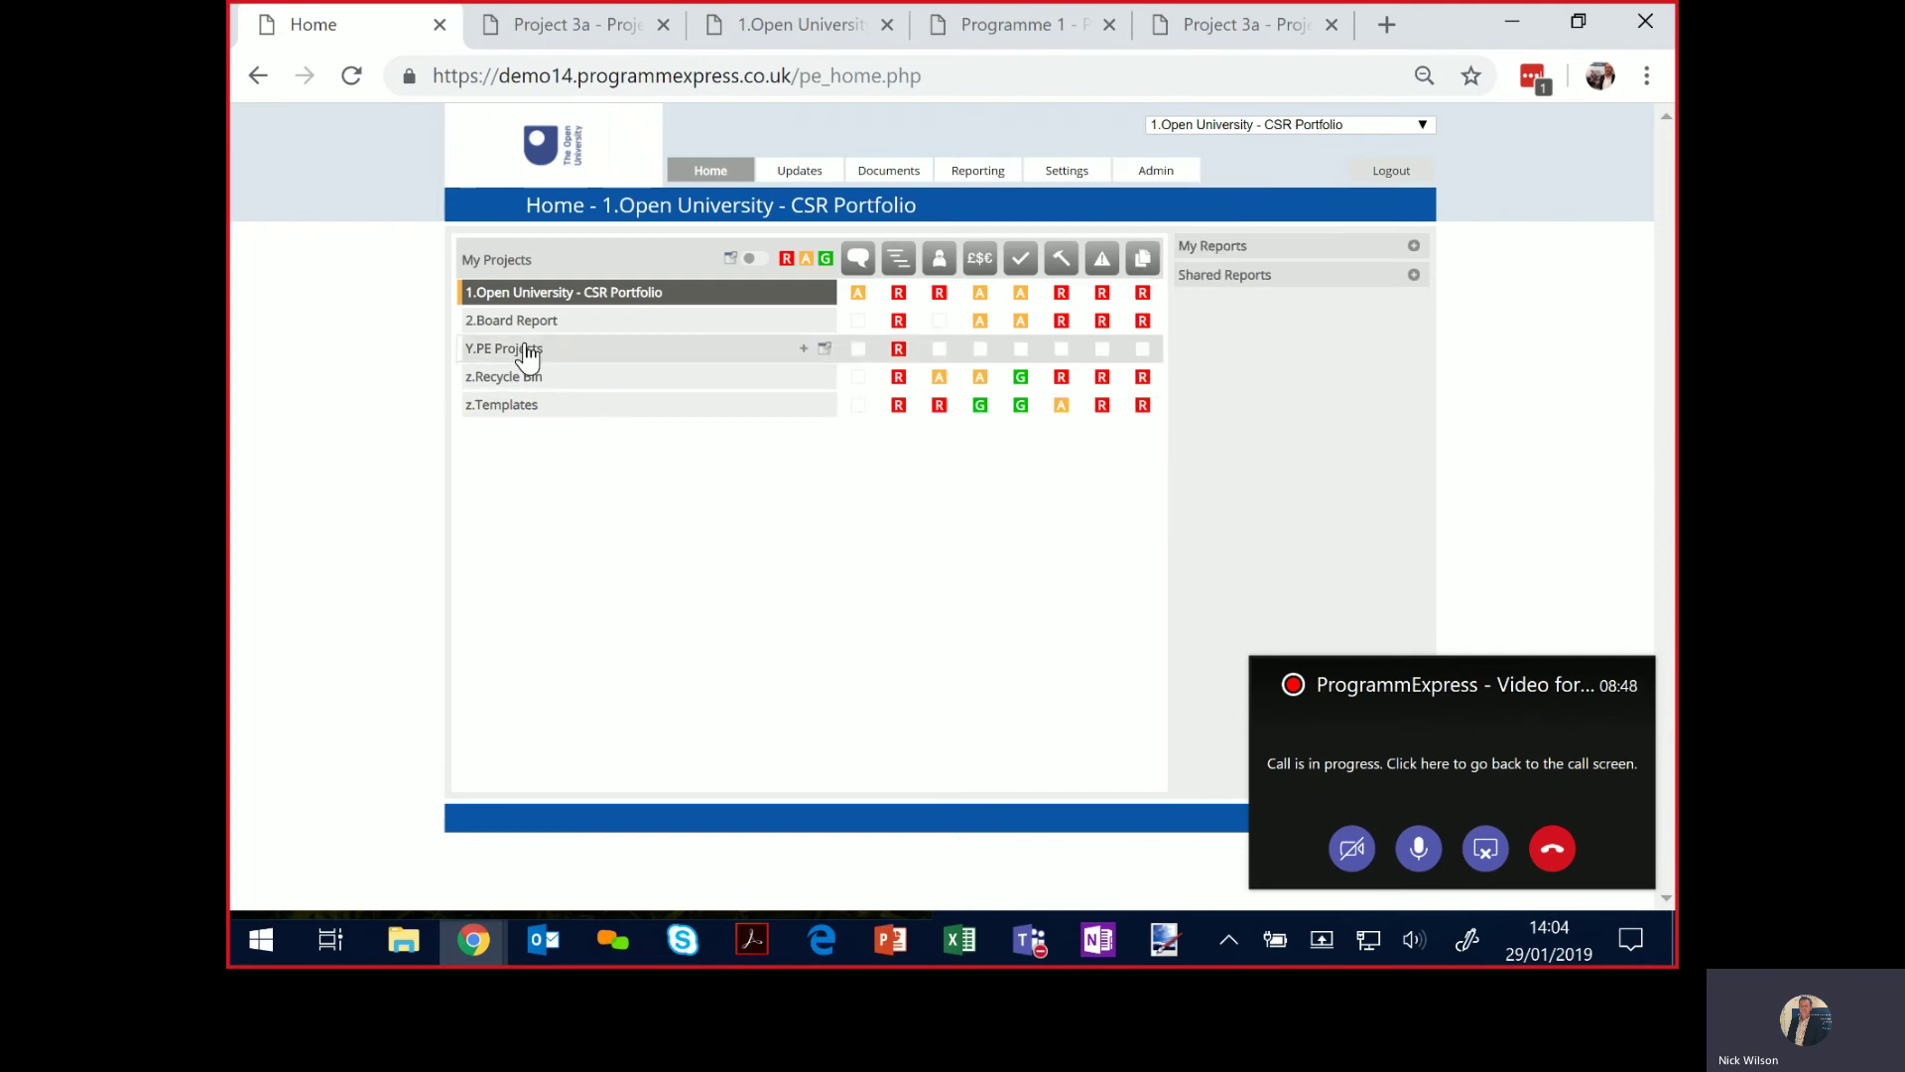
left_click(505, 300)
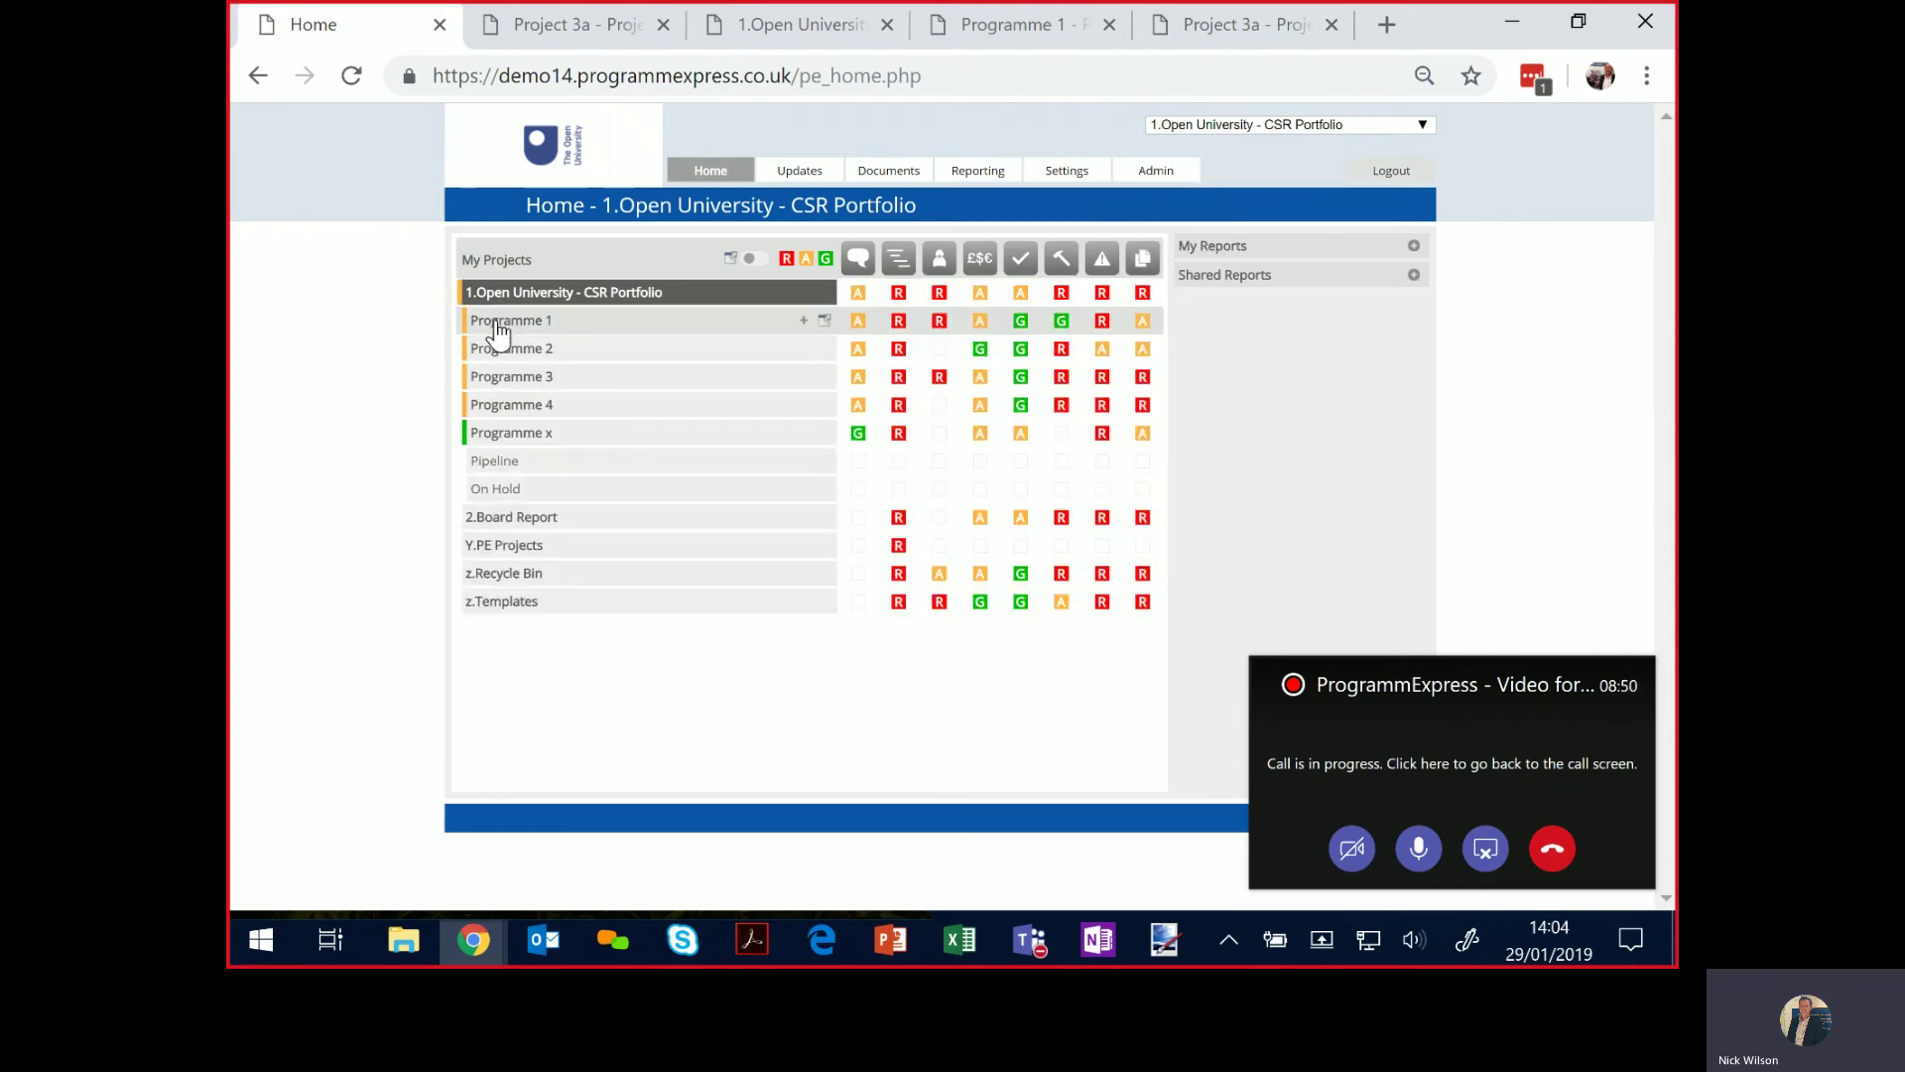
left_click(499, 324)
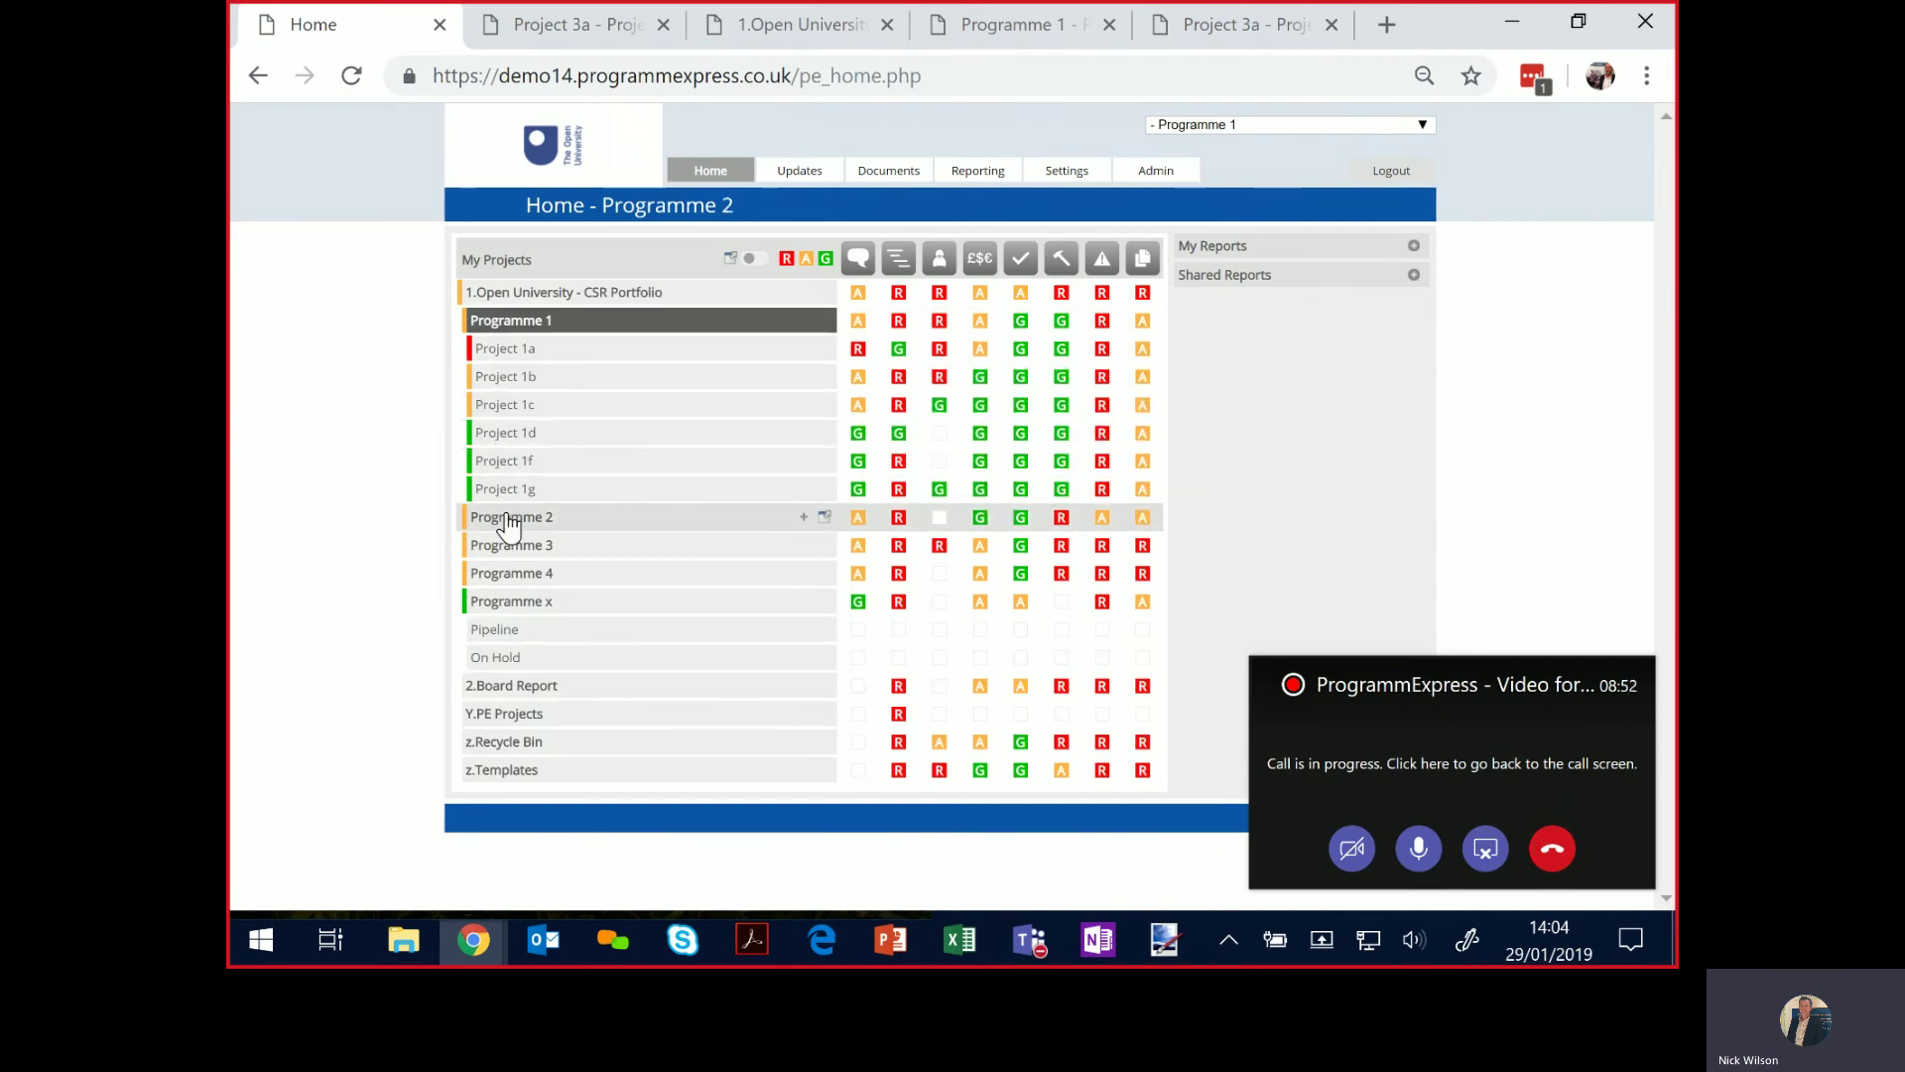
Accept the project filter, toggle it on and off, then select the portfolio and expand Shared Reports.
left_click(734, 259)
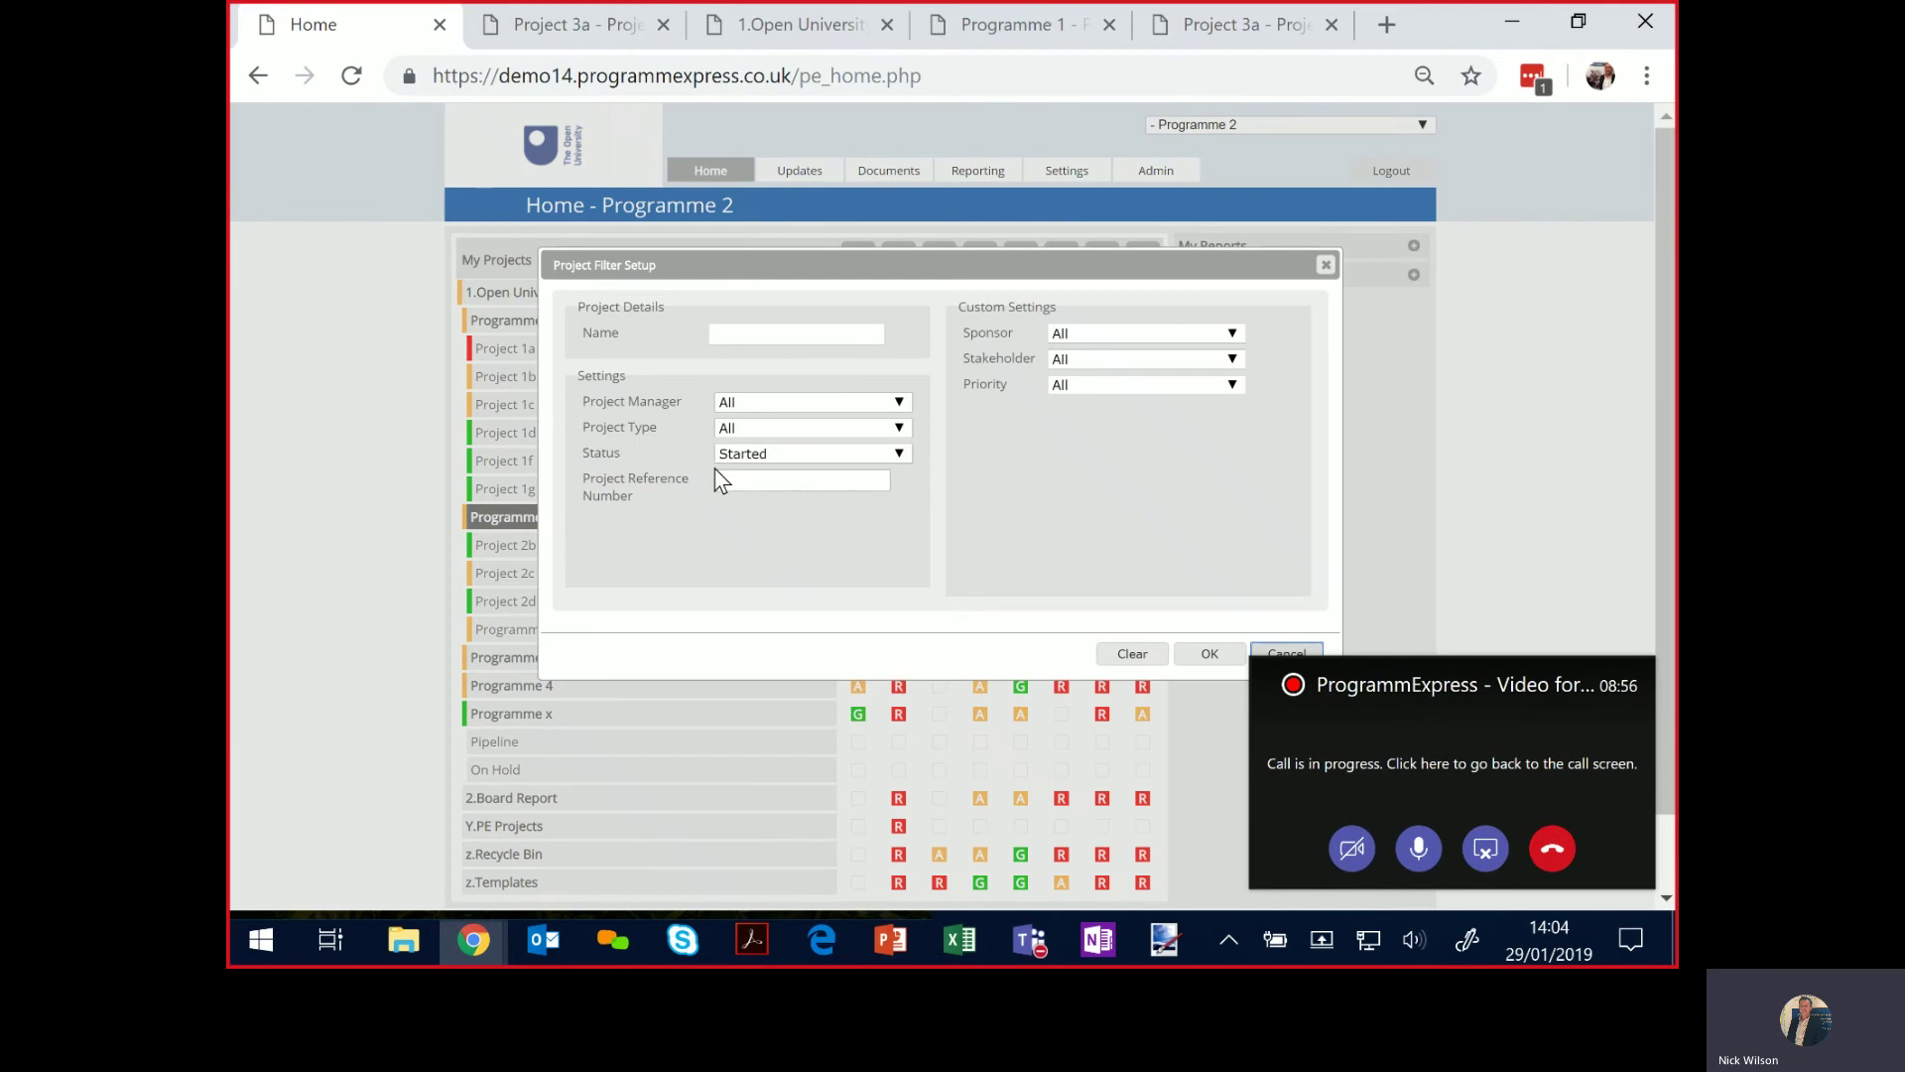
left_click(1211, 654)
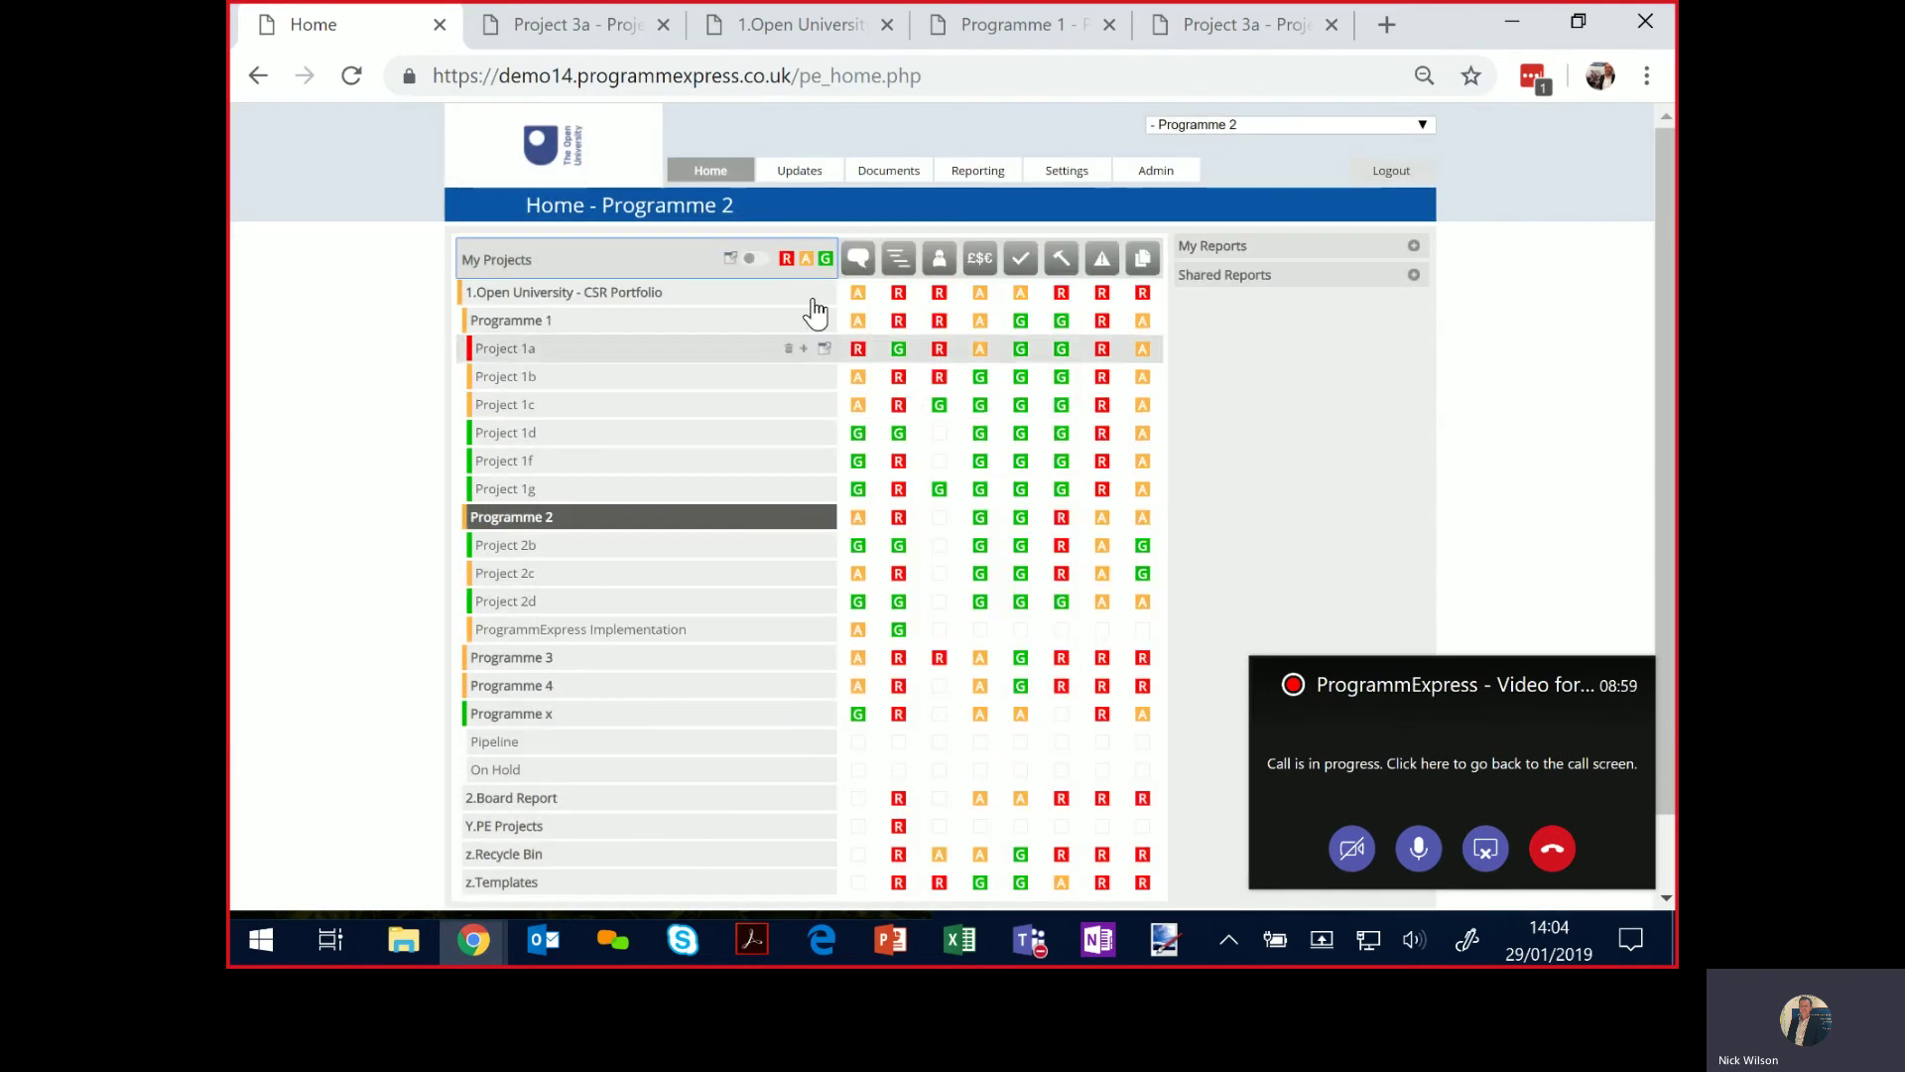
left_click(751, 259)
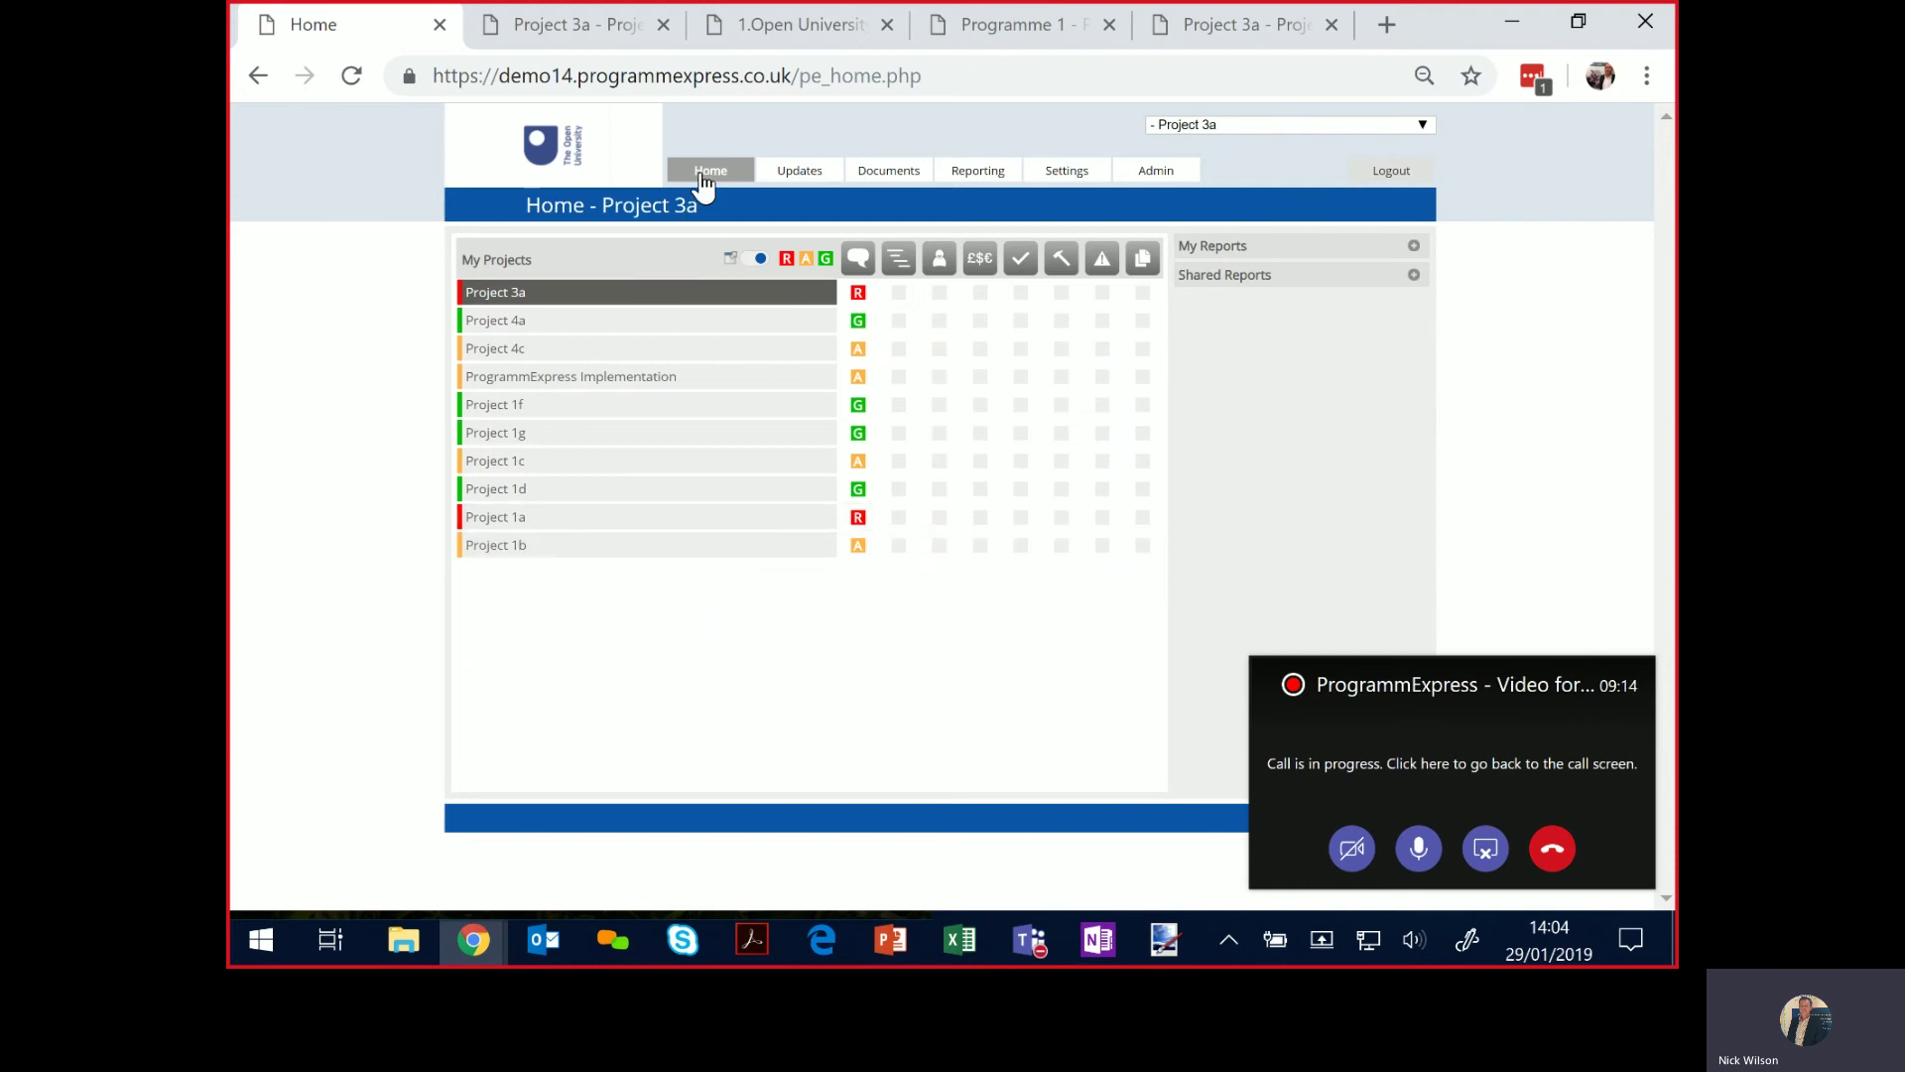
left_click(754, 259)
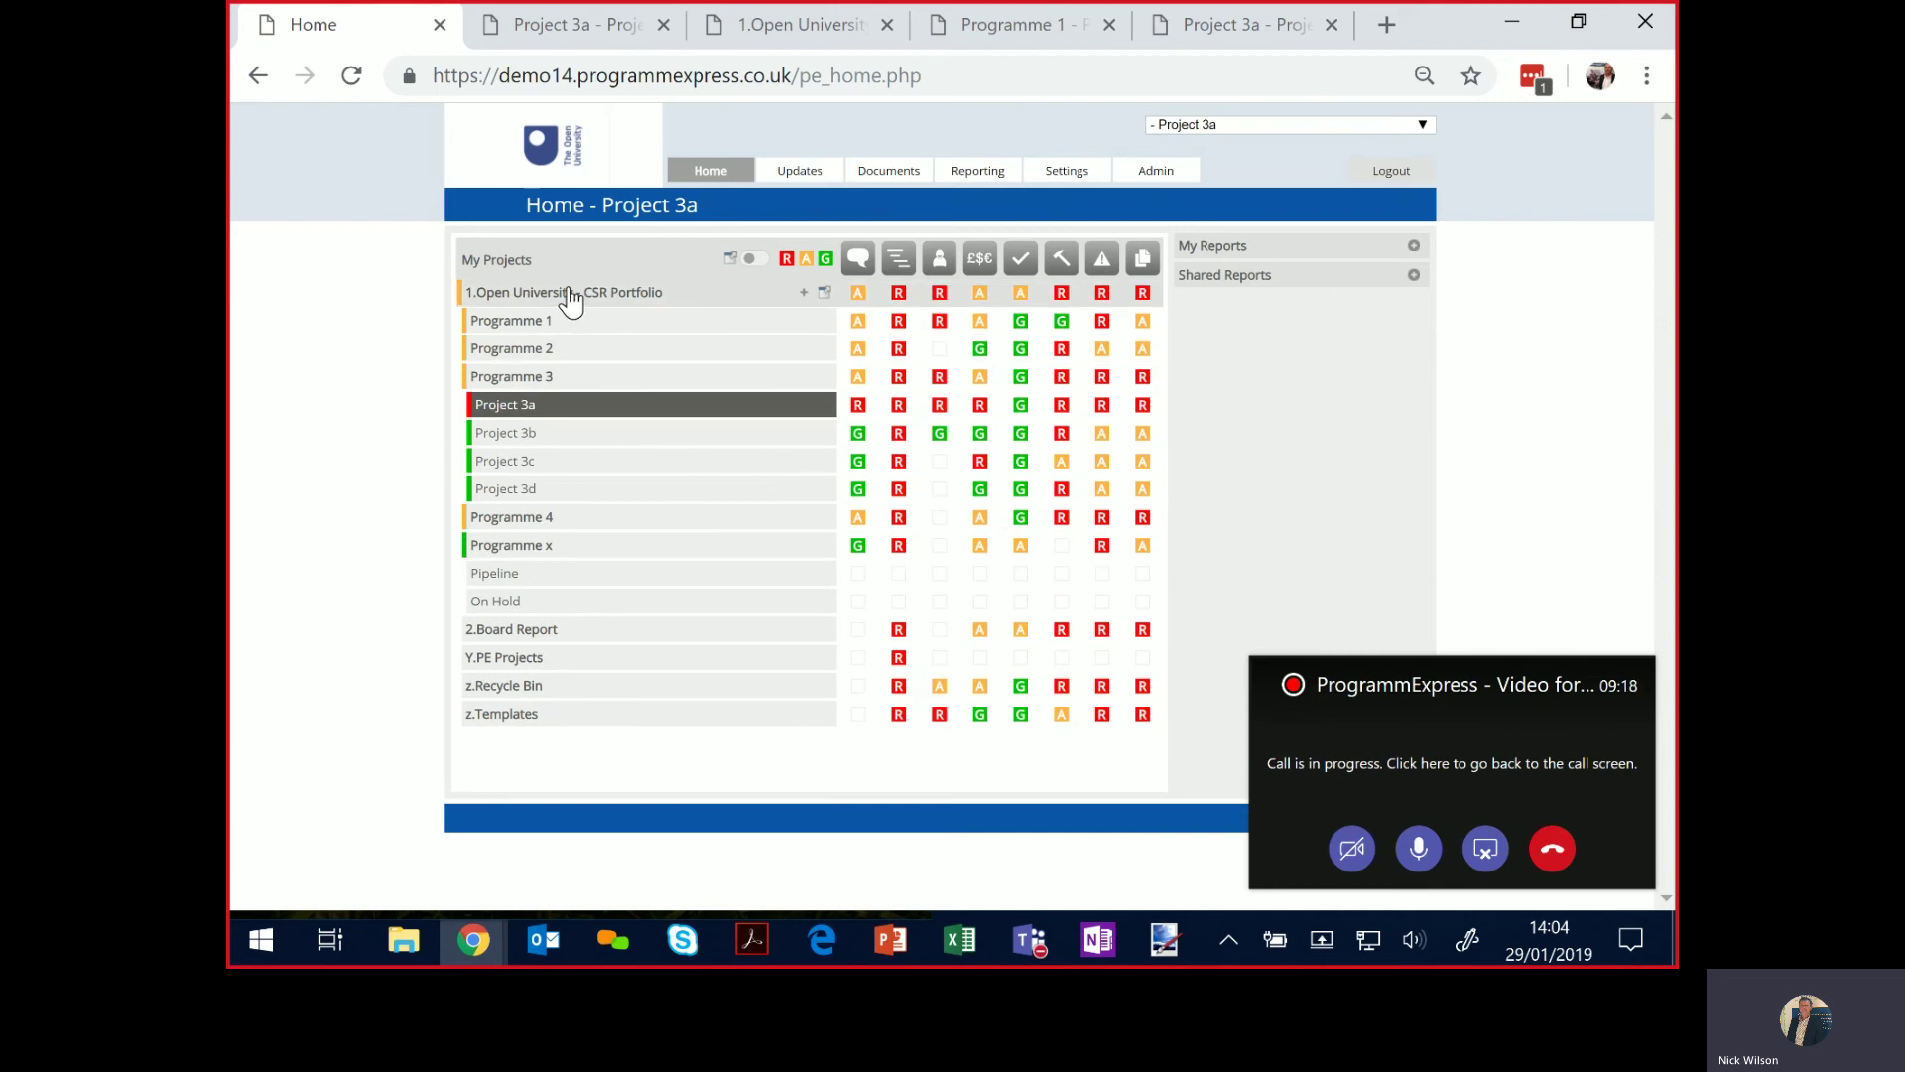
left_click(570, 294)
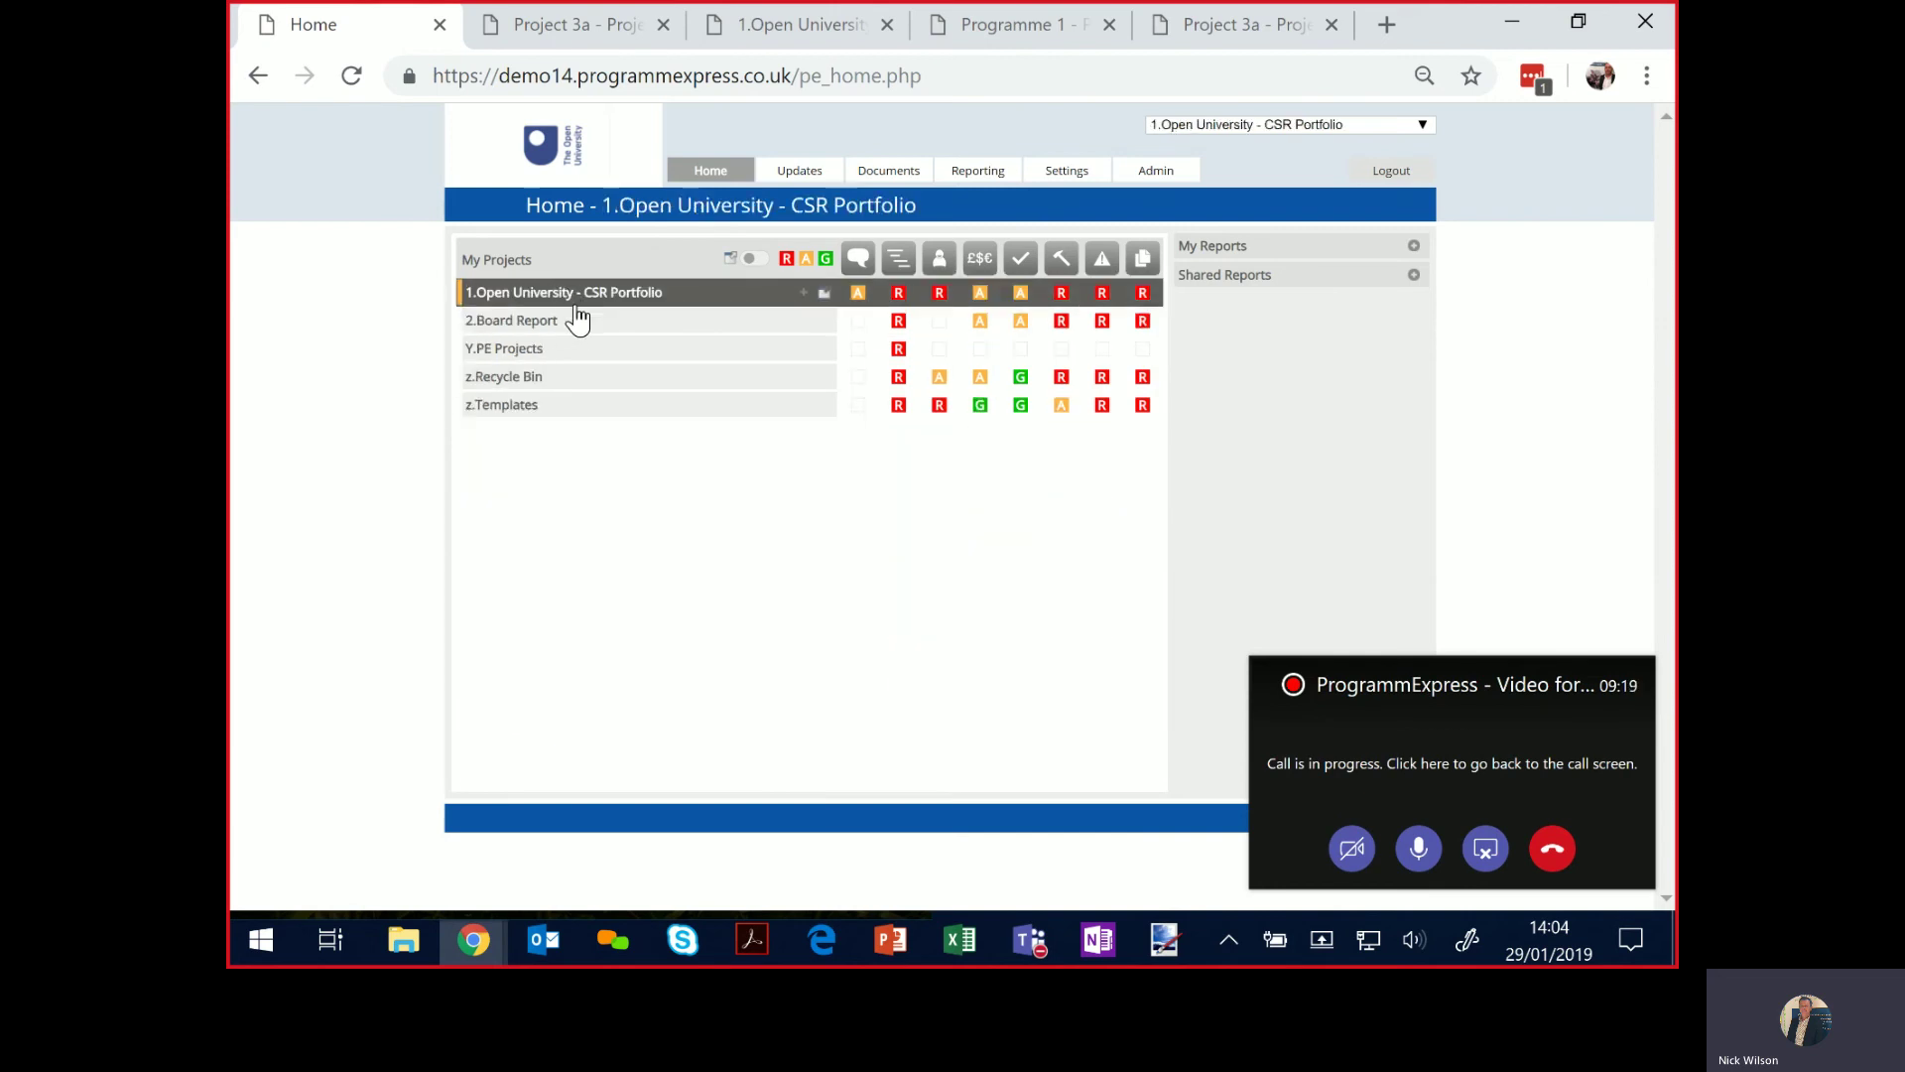
left_click(1413, 277)
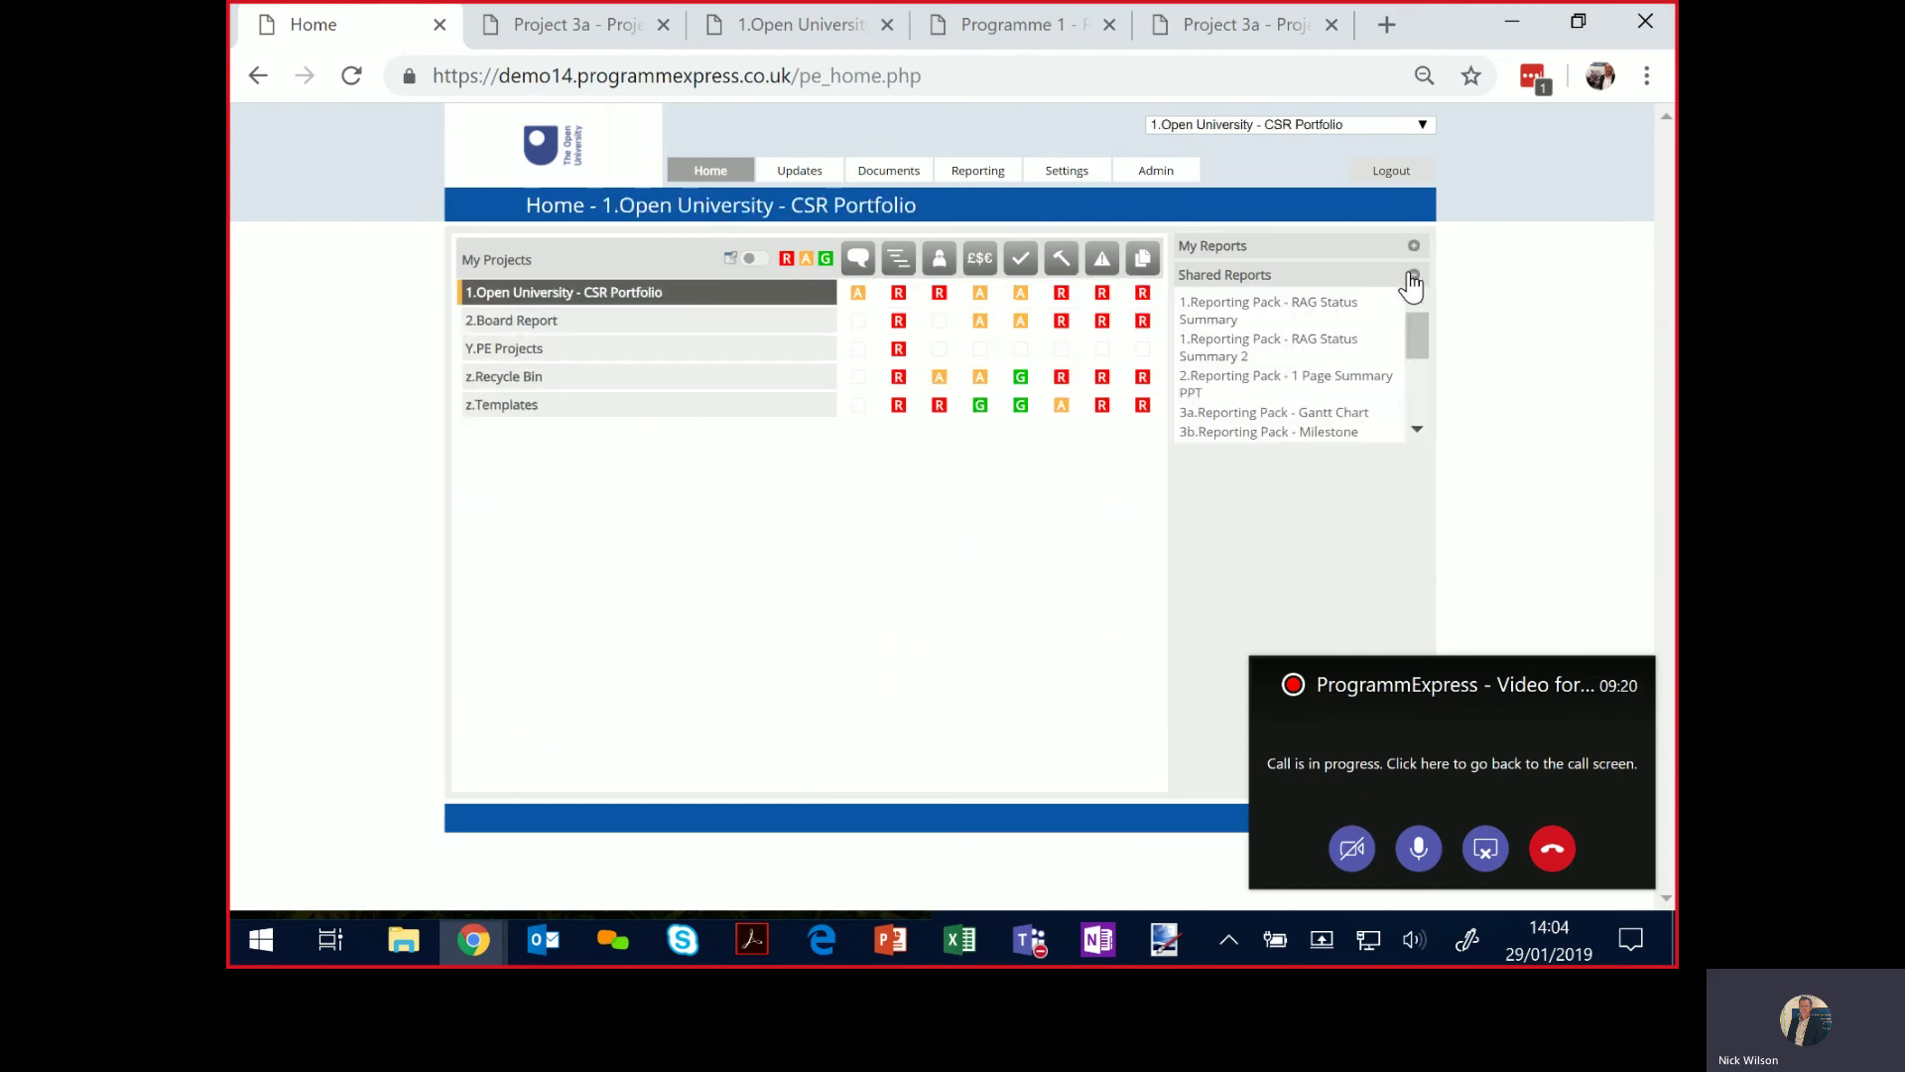
Generate the '3a.Reporting Pack - Gantt Chart' PDF, scroll through it, and return to Home.
left_click(1295, 432)
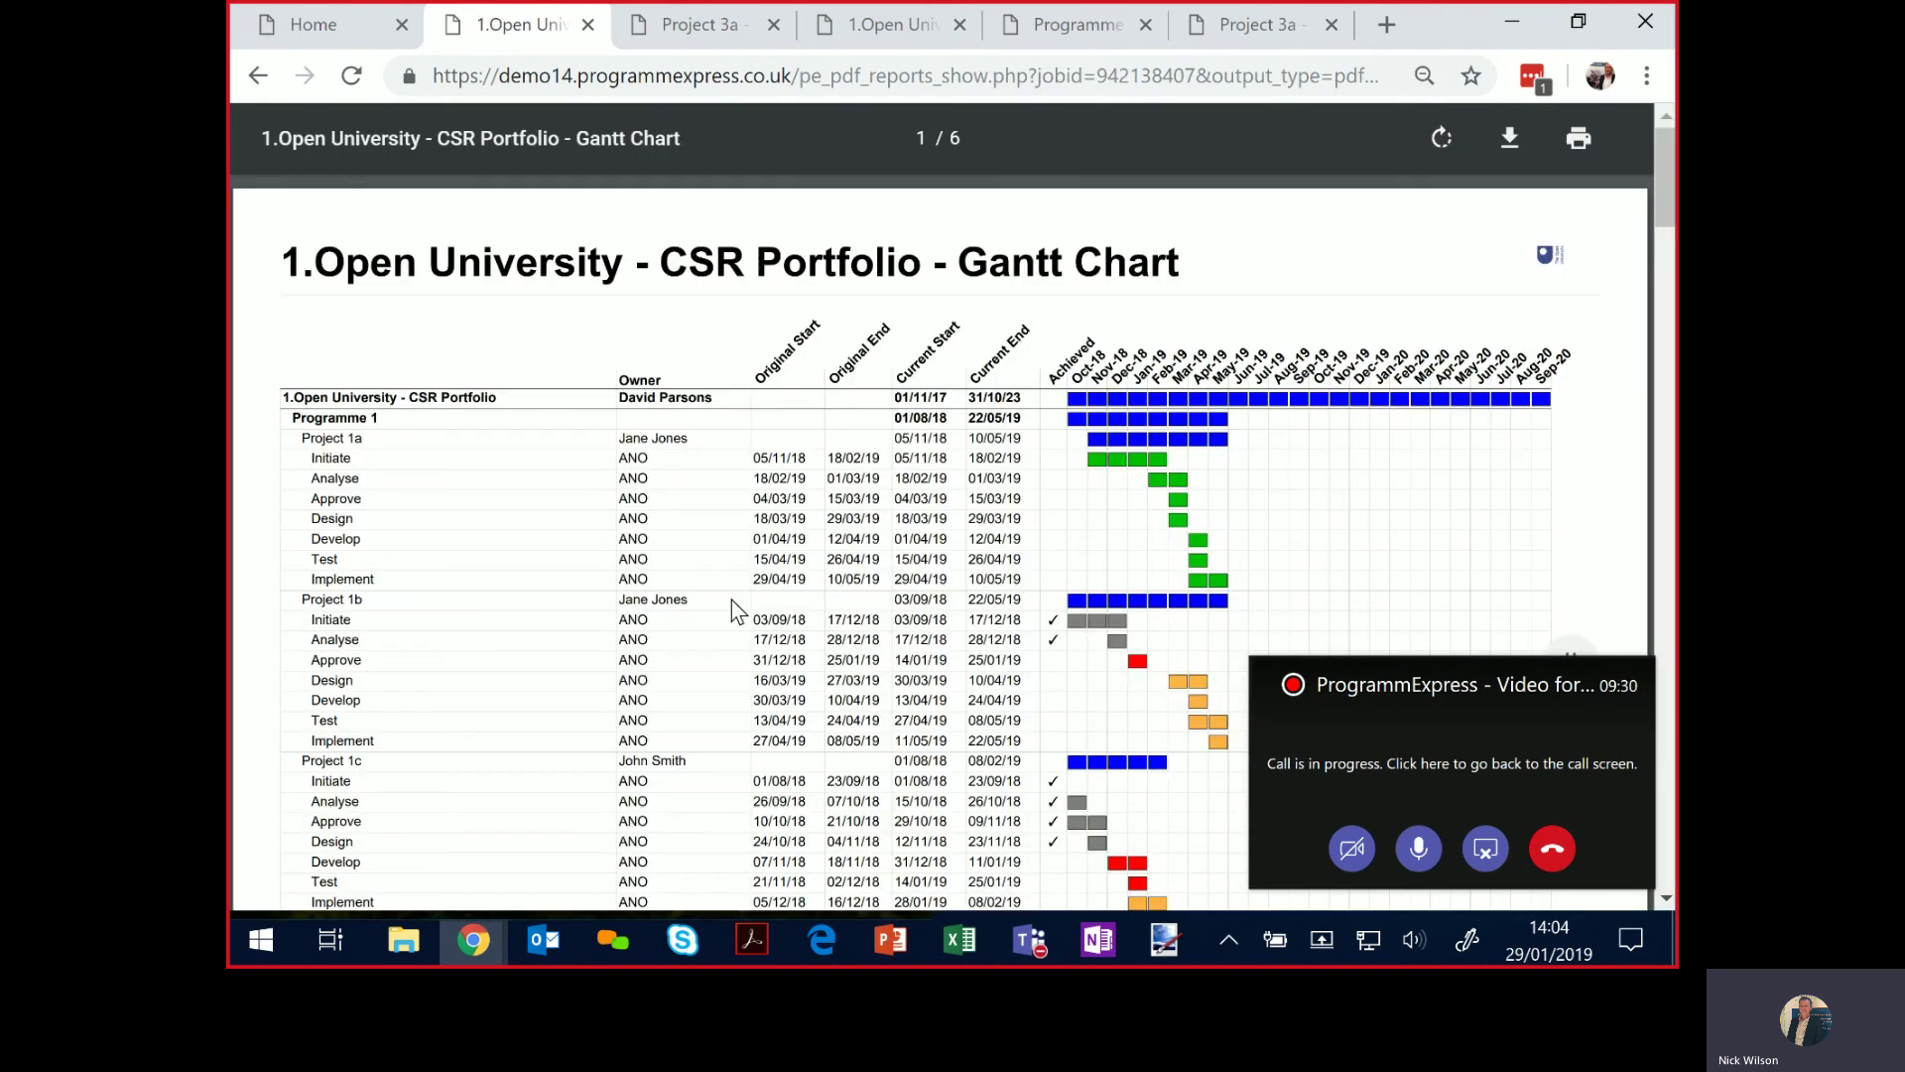
scroll(729, 598, "down", 3)
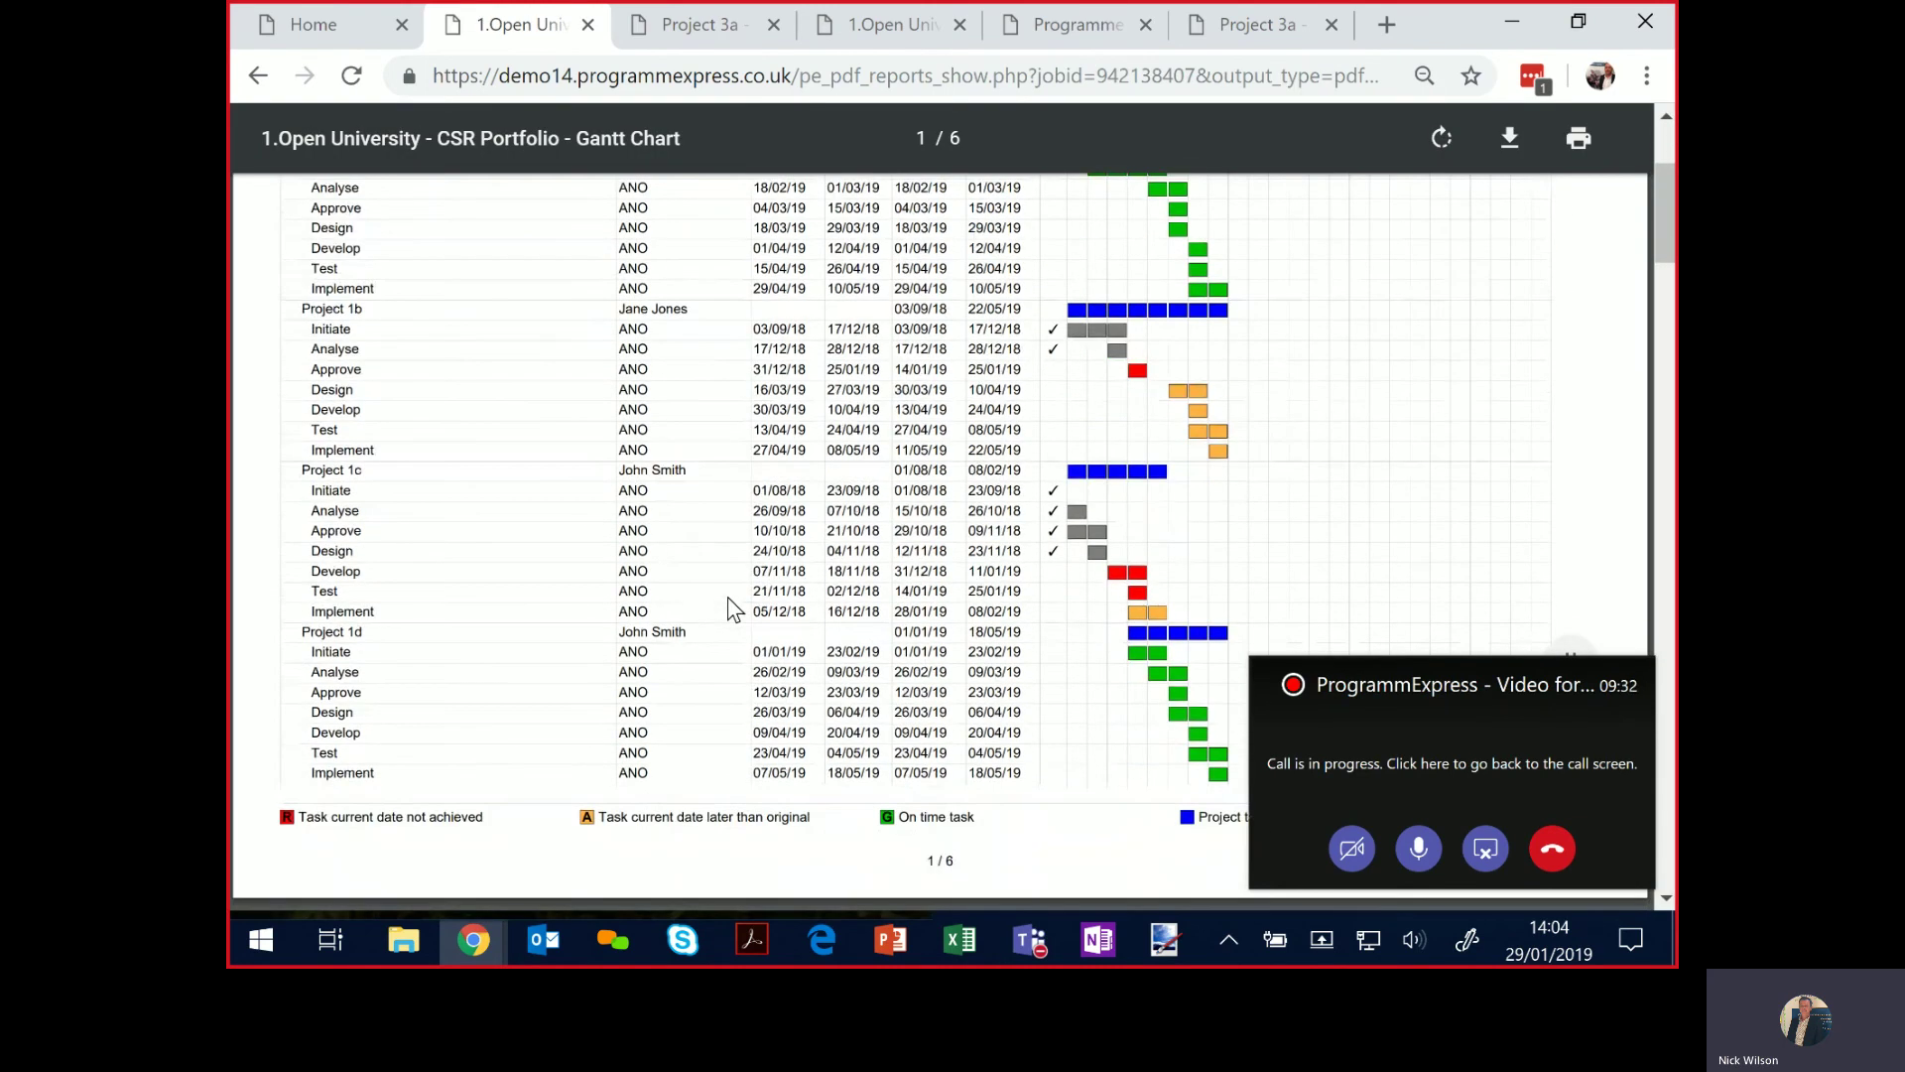
scroll(728, 597, "up", 2)
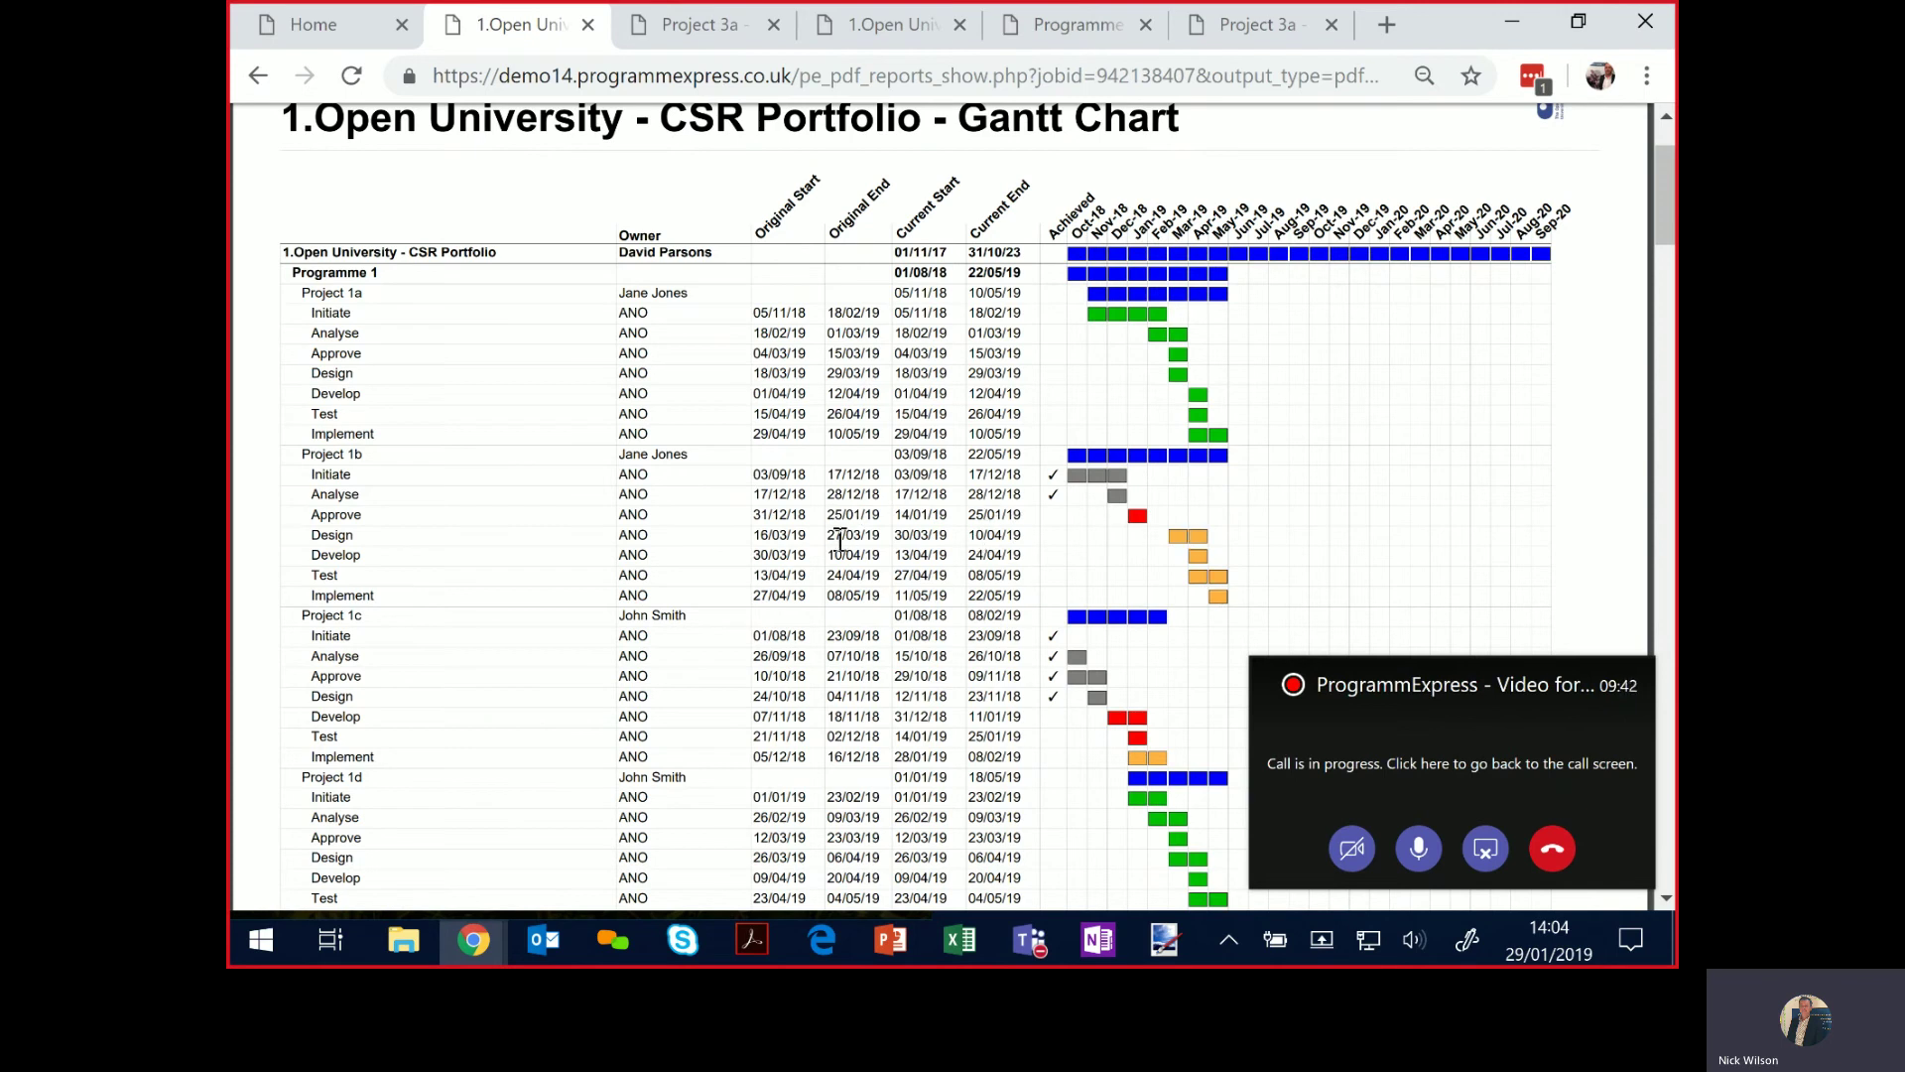
left_click(347, 38)
left_click_drag(1415, 333, 1419, 379)
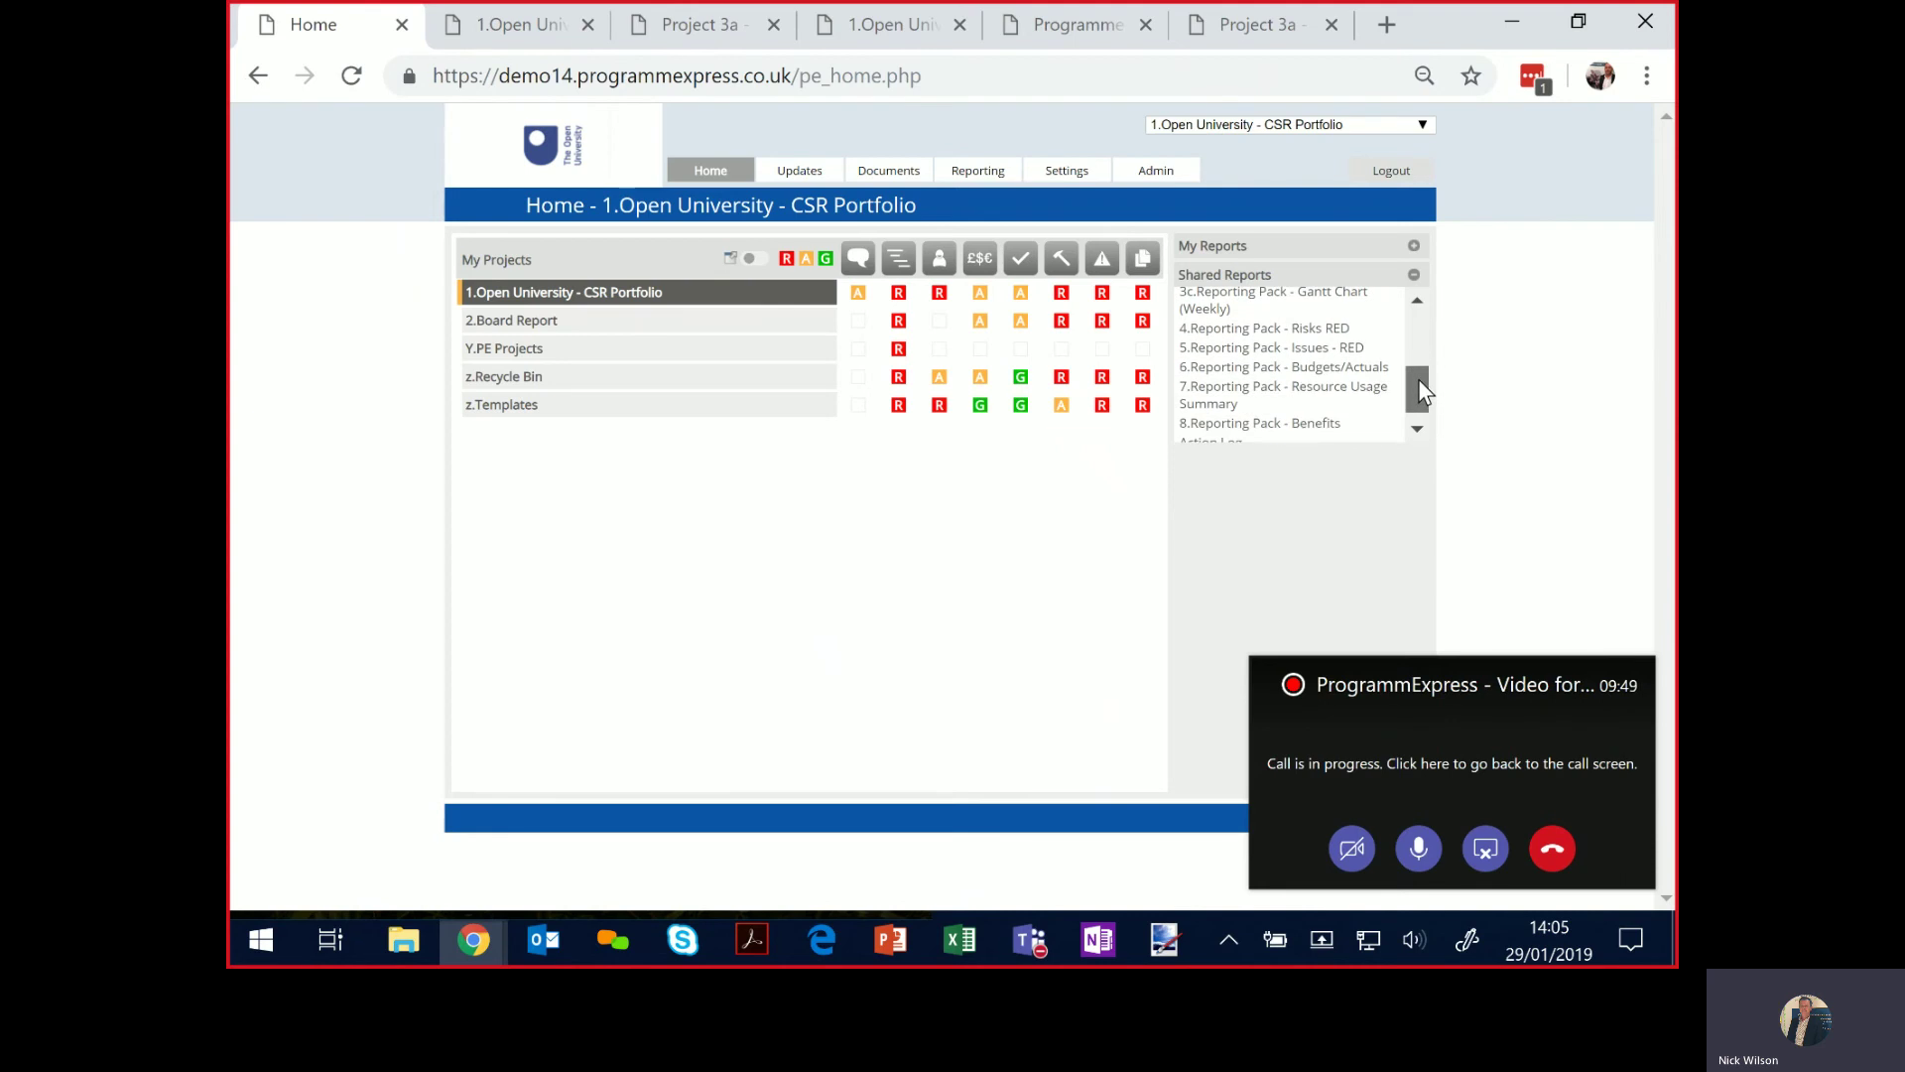
Generate the '7.Reporting Pack - Resource Usage Summary' PDF, page through it, then return Home.
left_click(1254, 401)
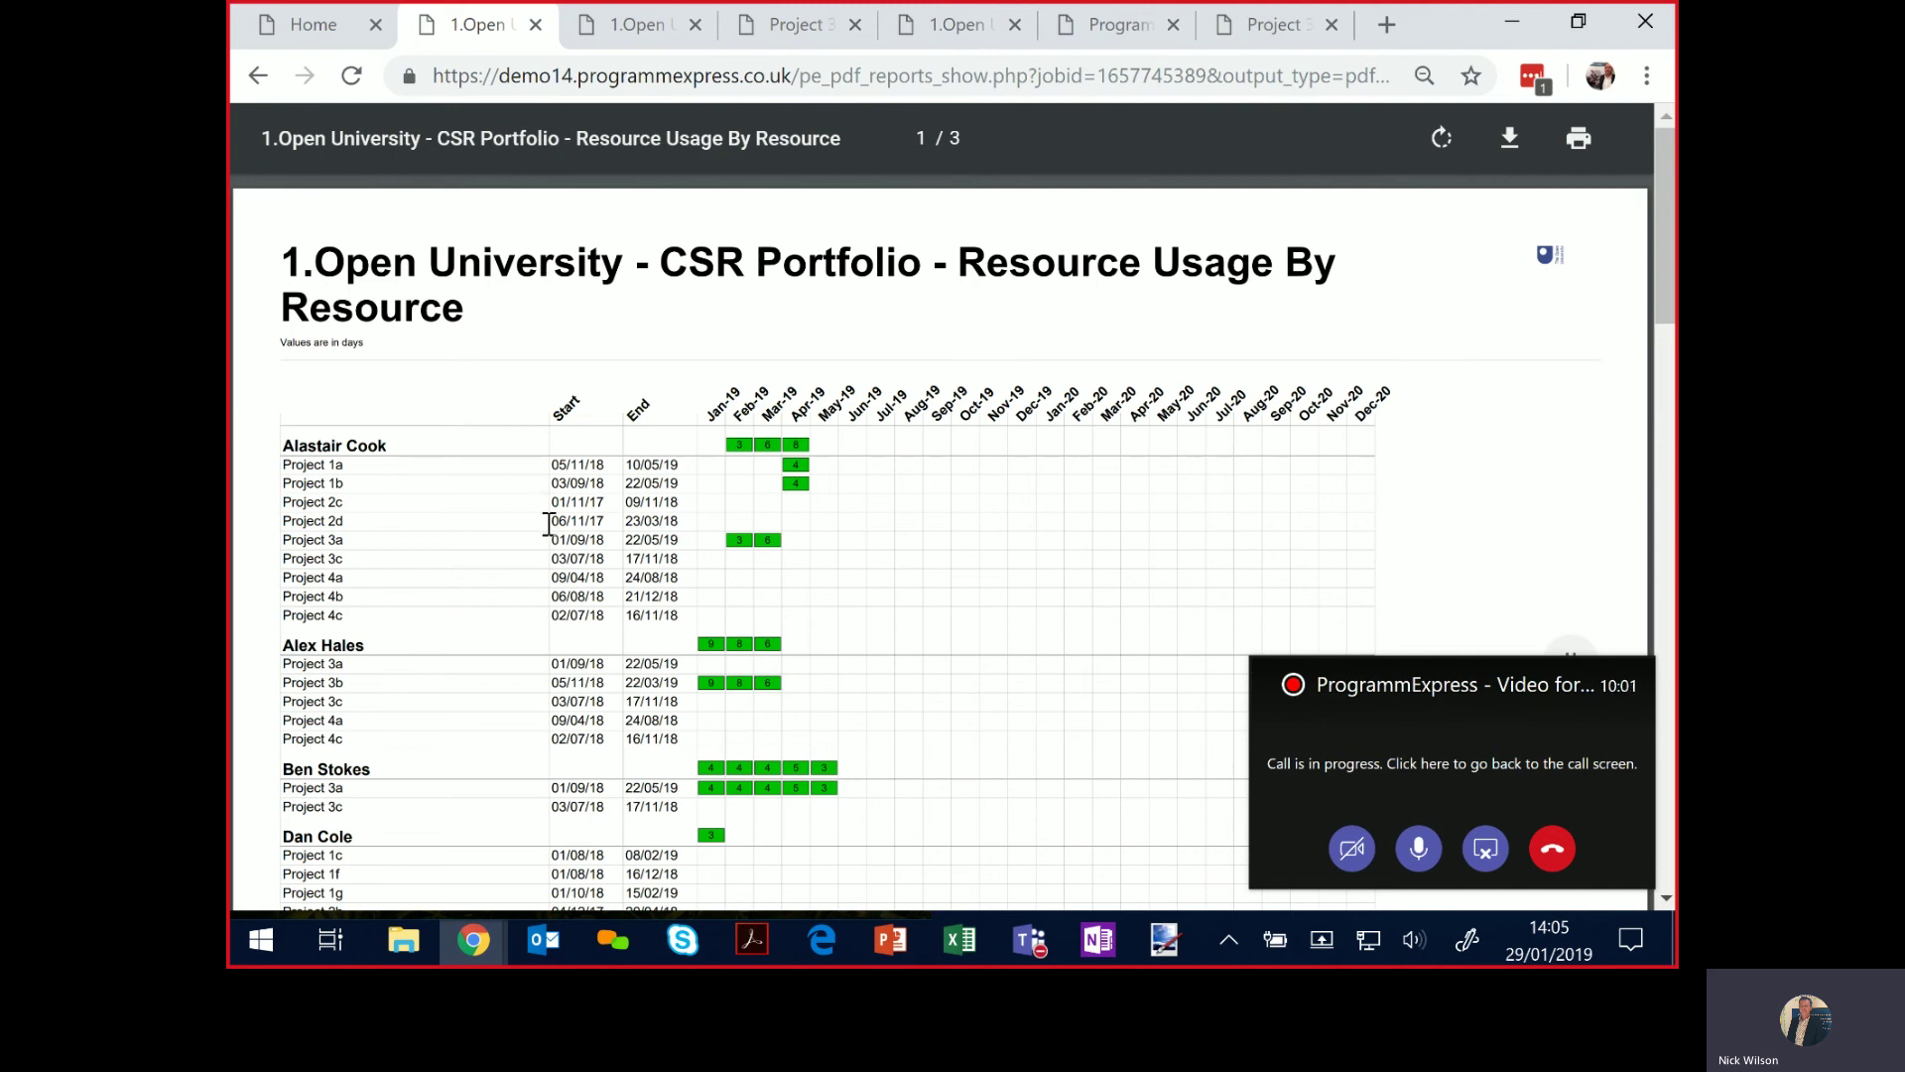
scroll(547, 524, "down", 6)
scroll(544, 551, "down", 3)
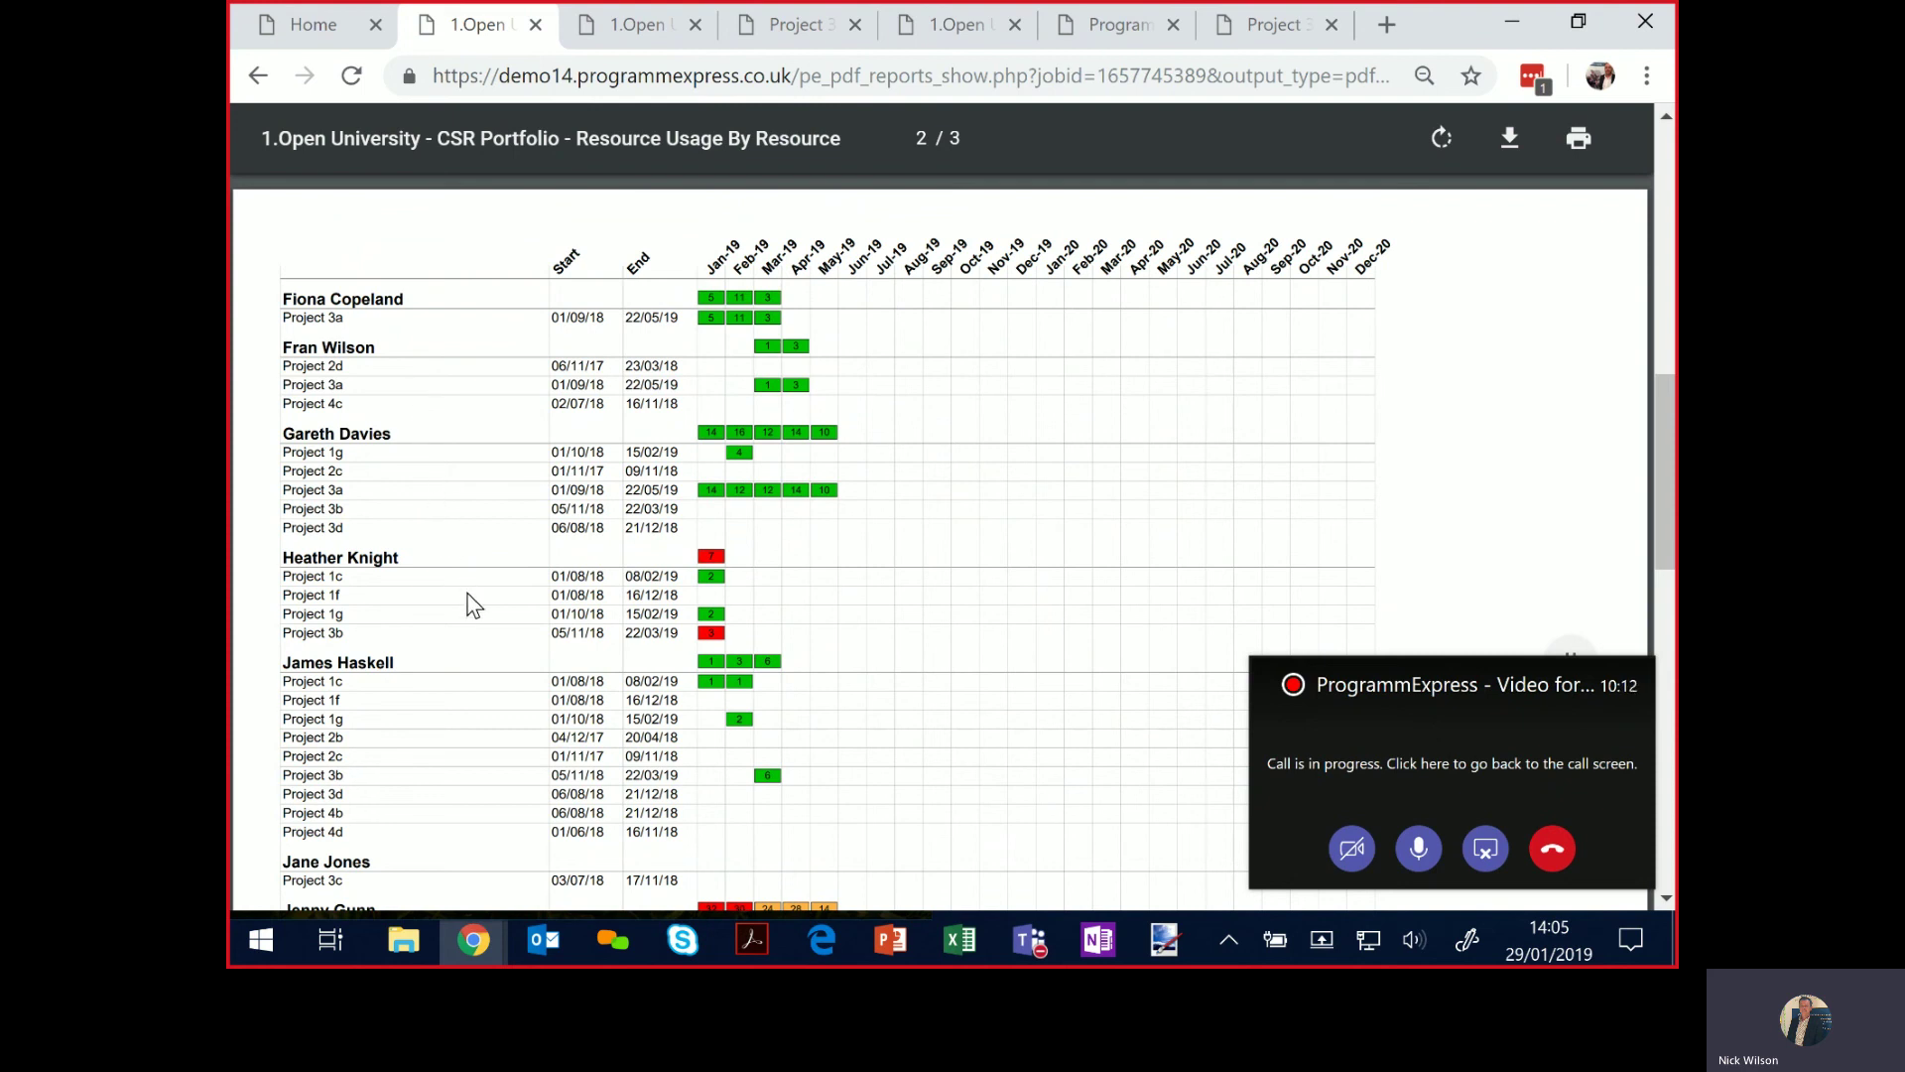
scroll(475, 607, "down", 6)
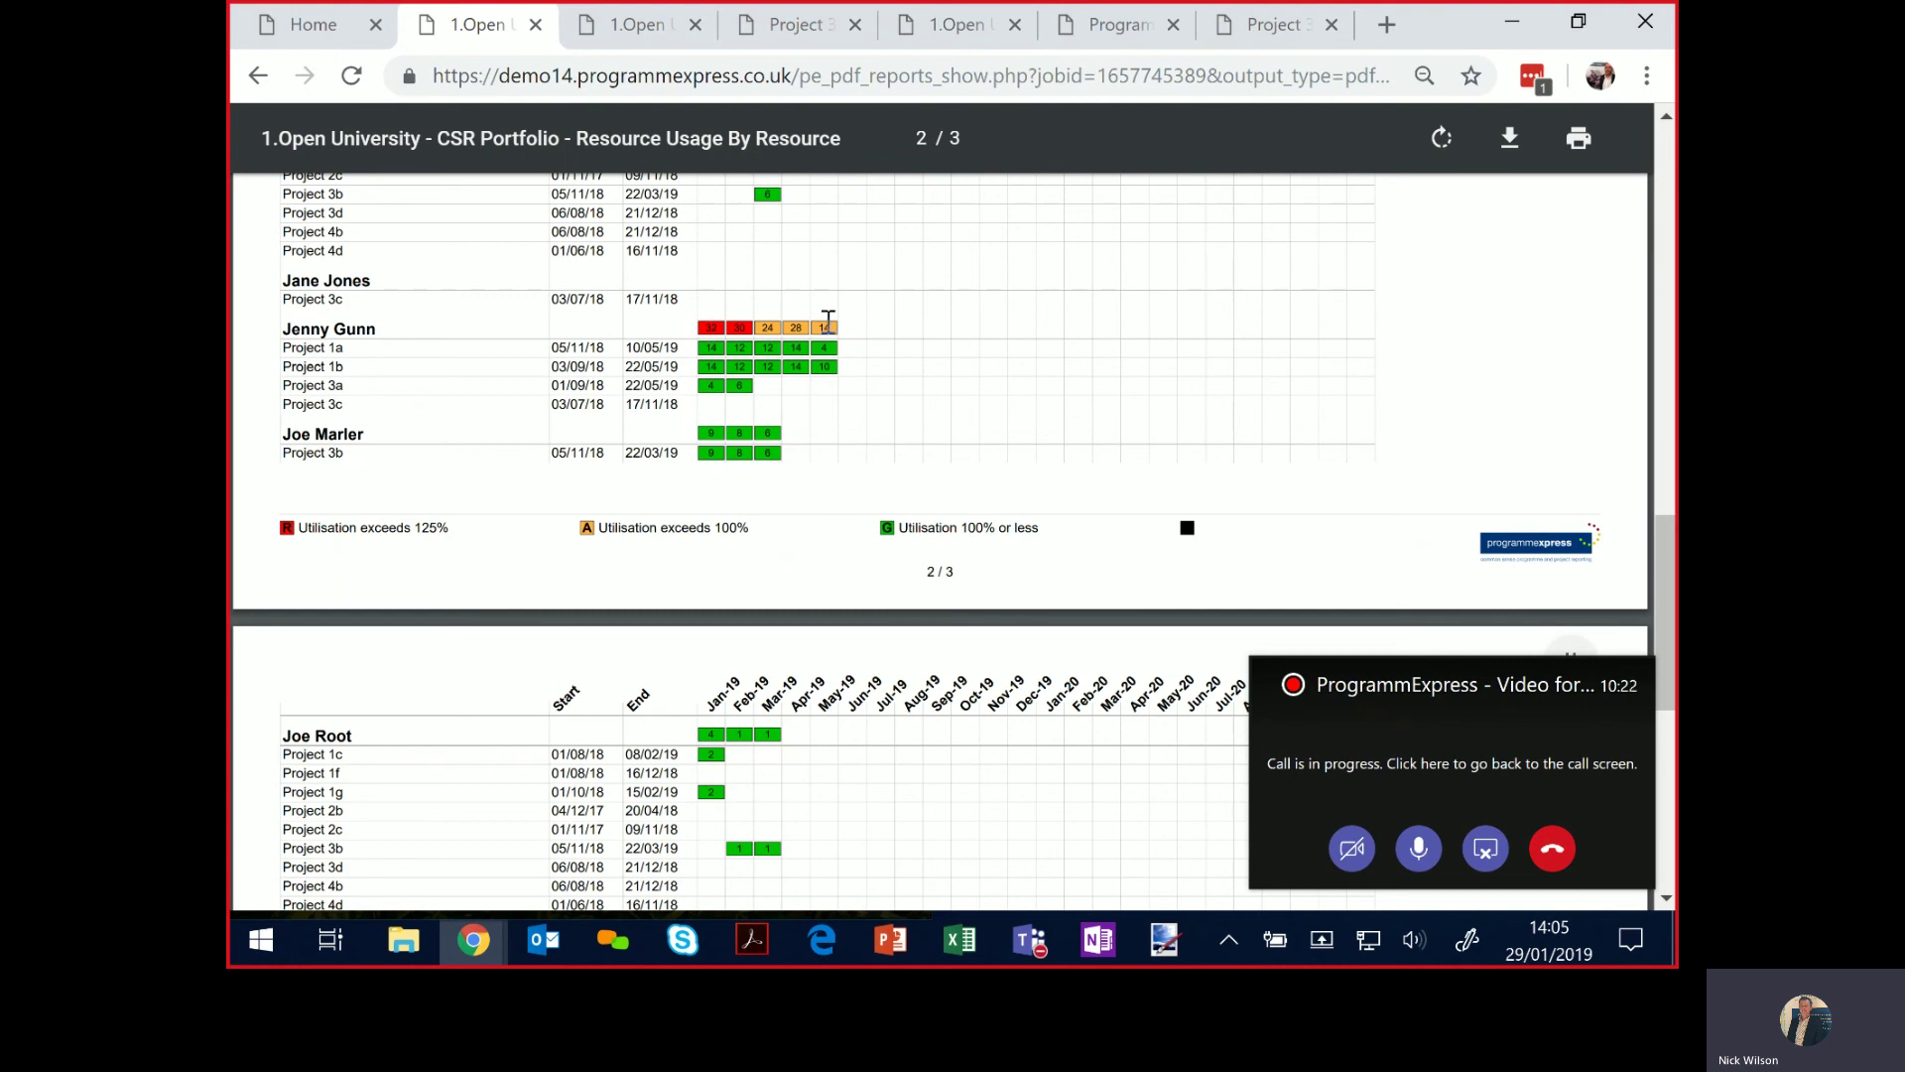
scroll(780, 359, "up", 20)
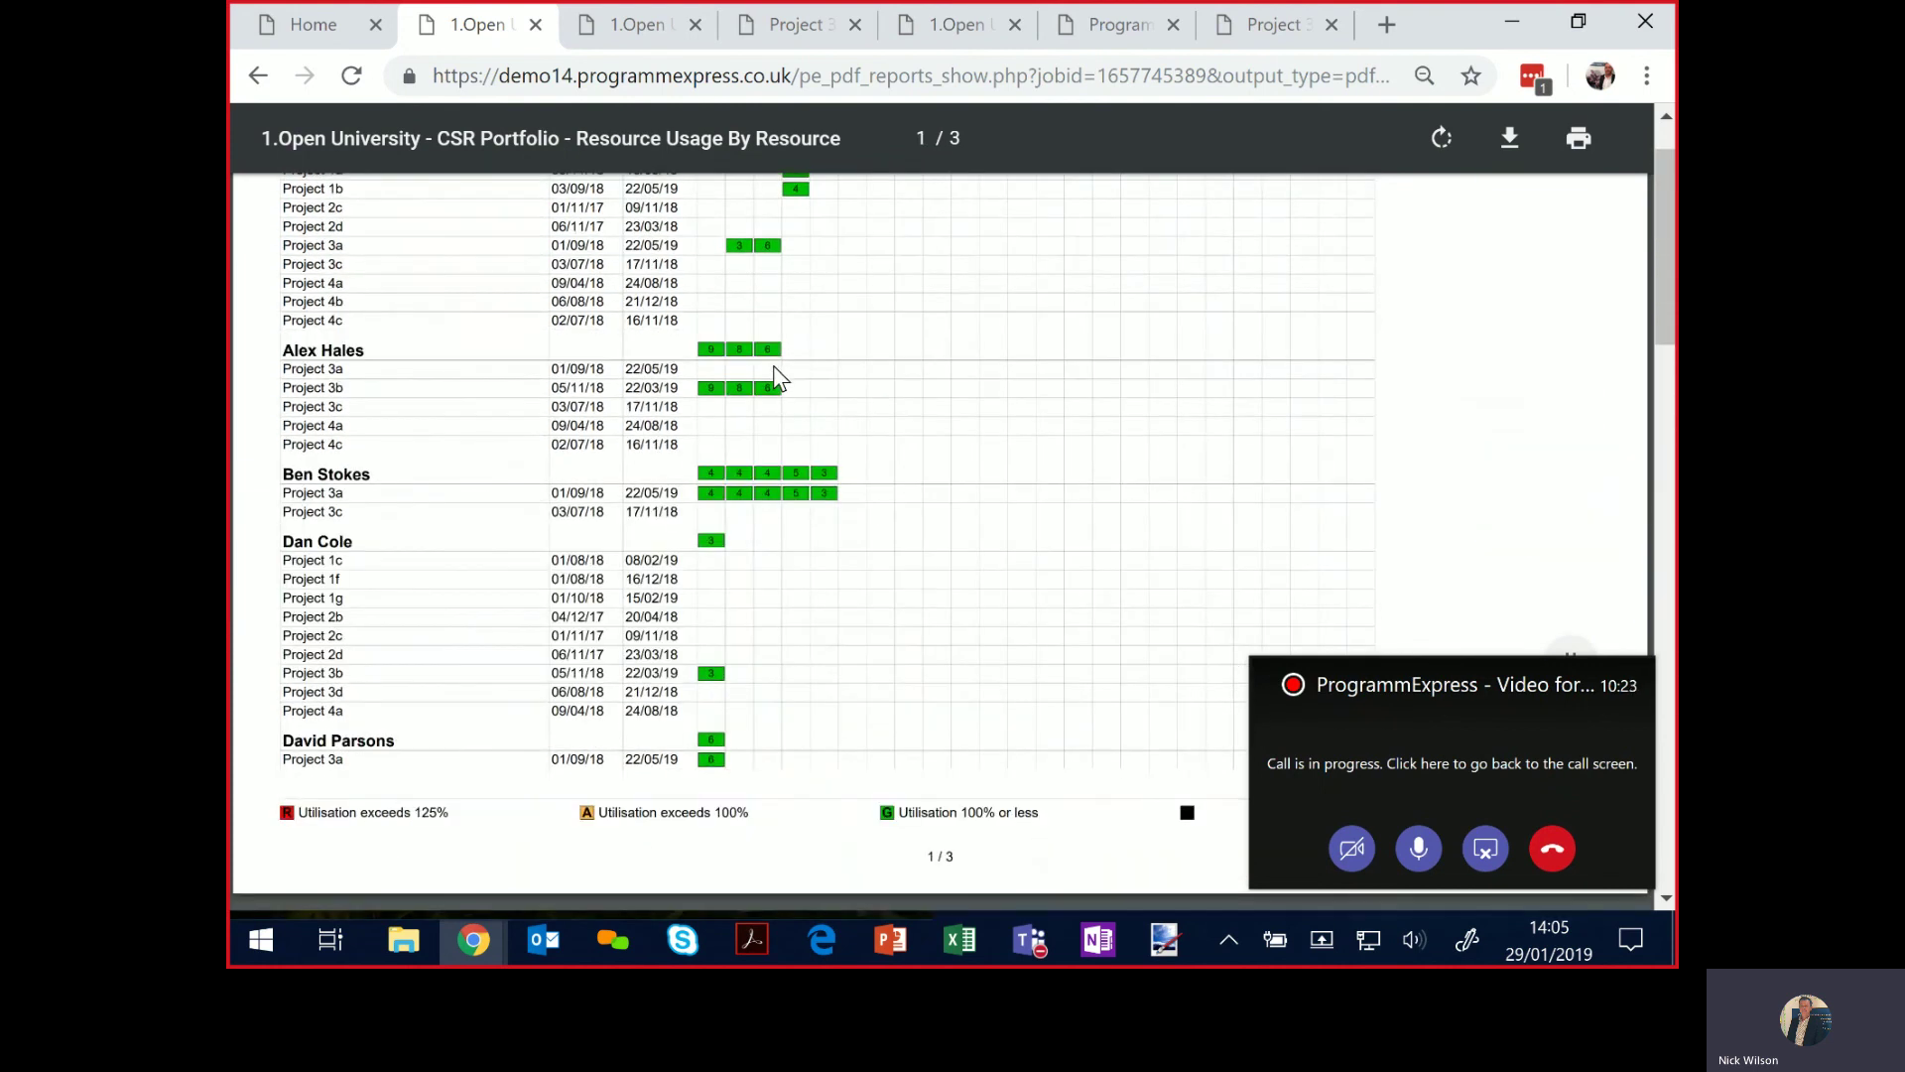
left_click(309, 24)
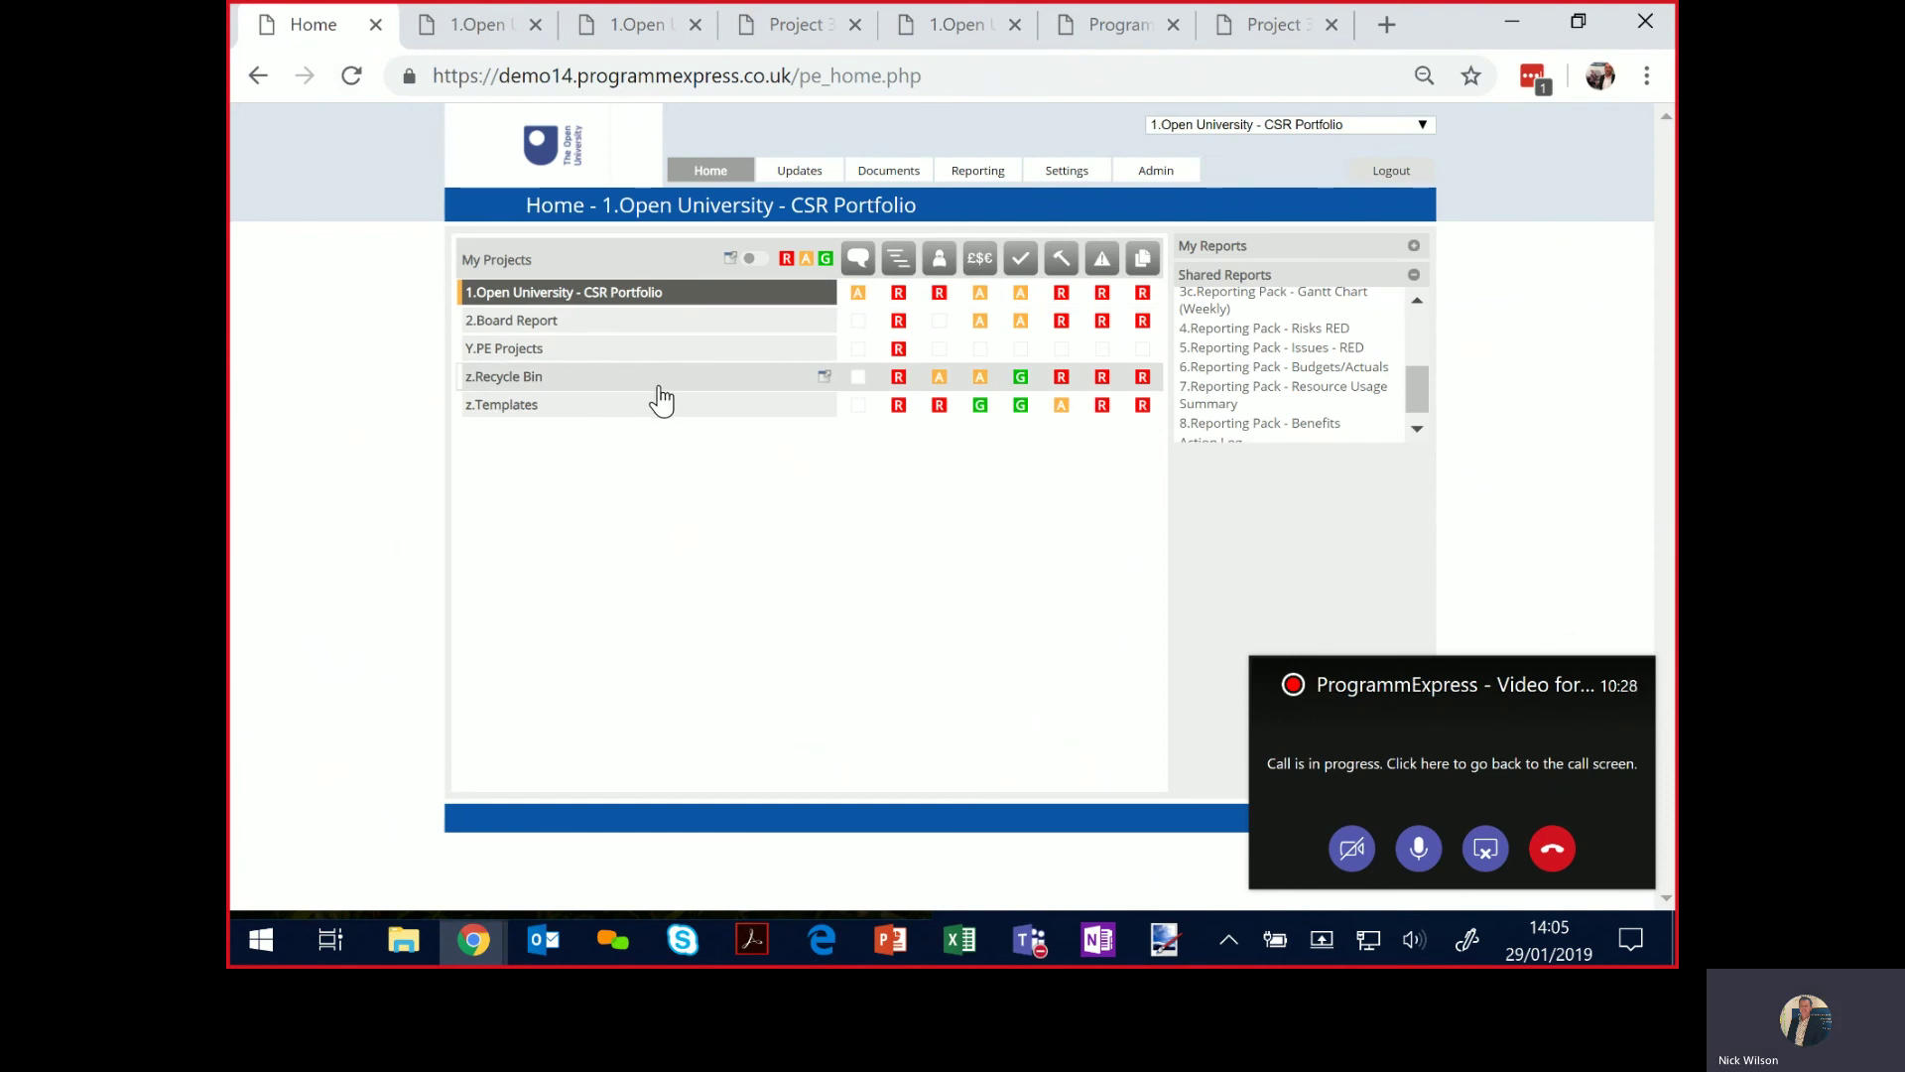
Expand the CSR Portfolio and Programme 2, and select the ProgrammExpress Implementation project.
left_click(562, 300)
left_click(555, 352)
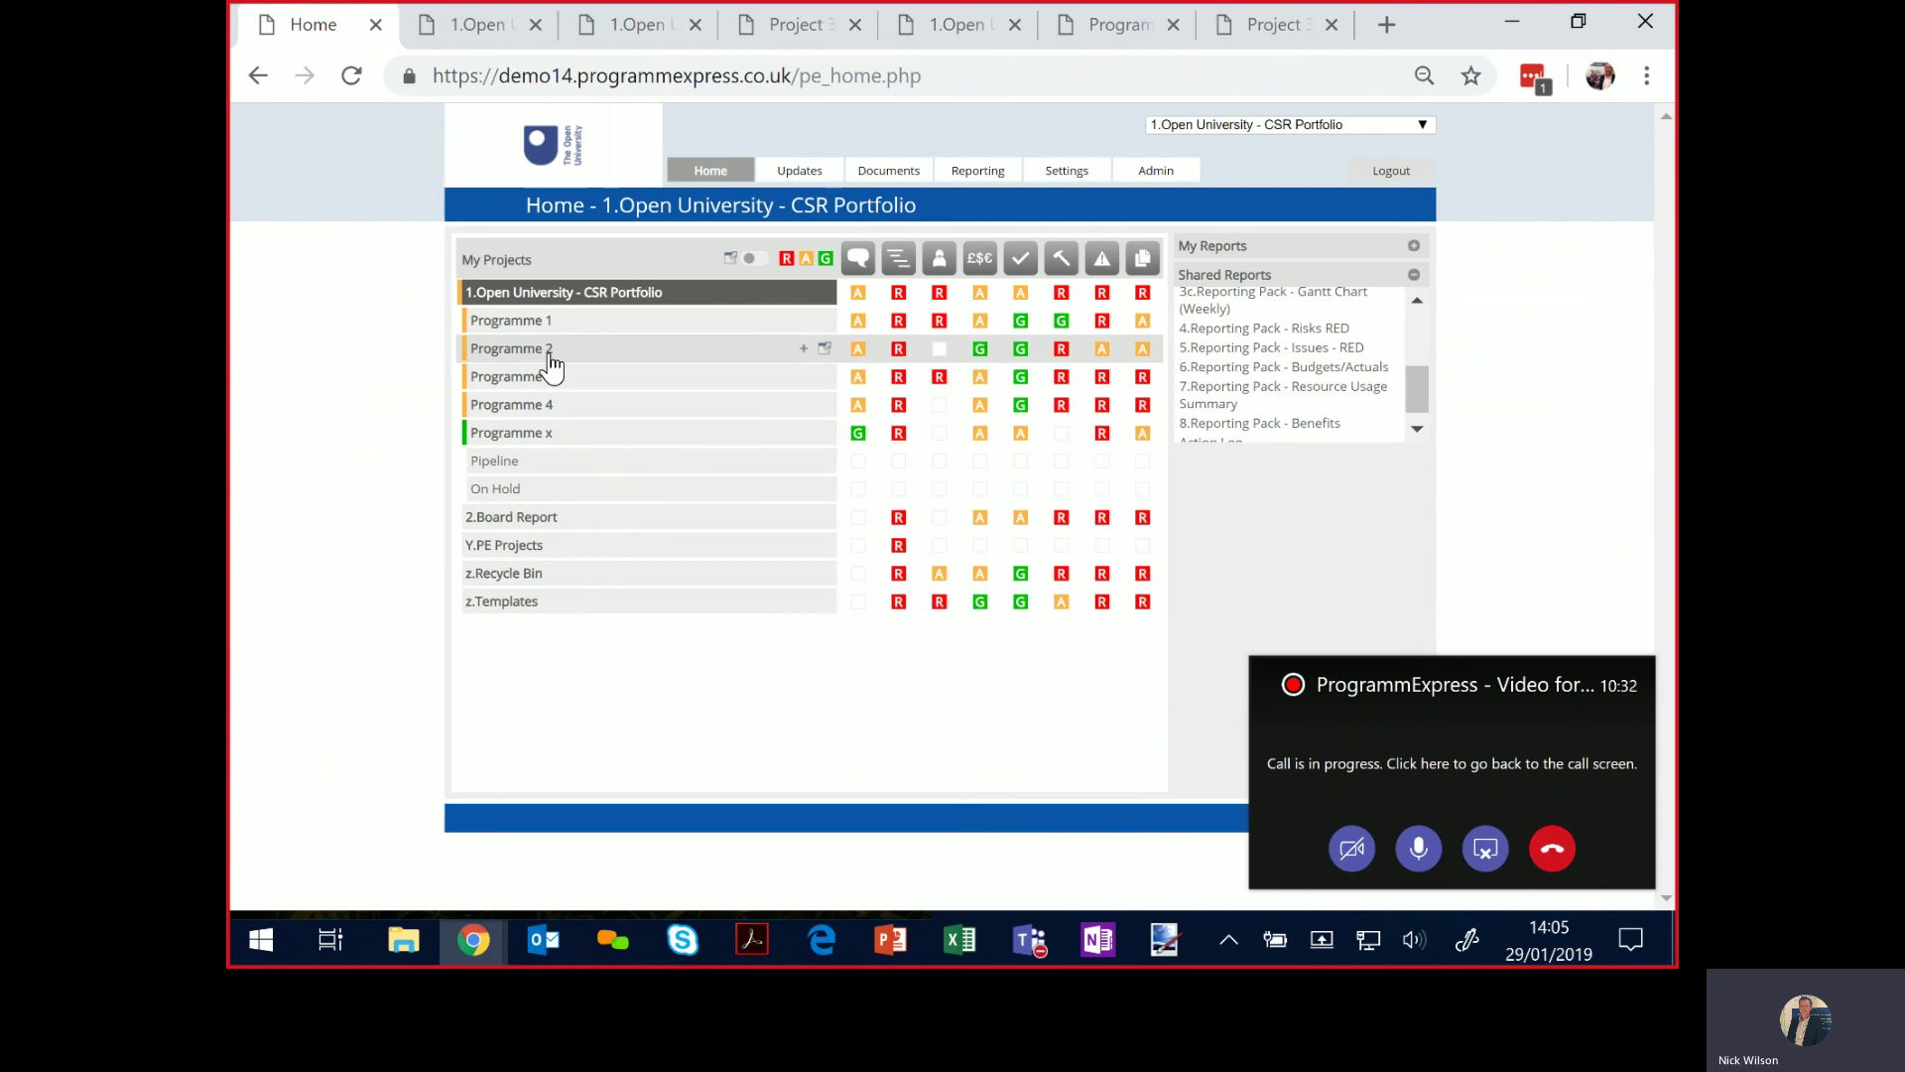
left_click(546, 466)
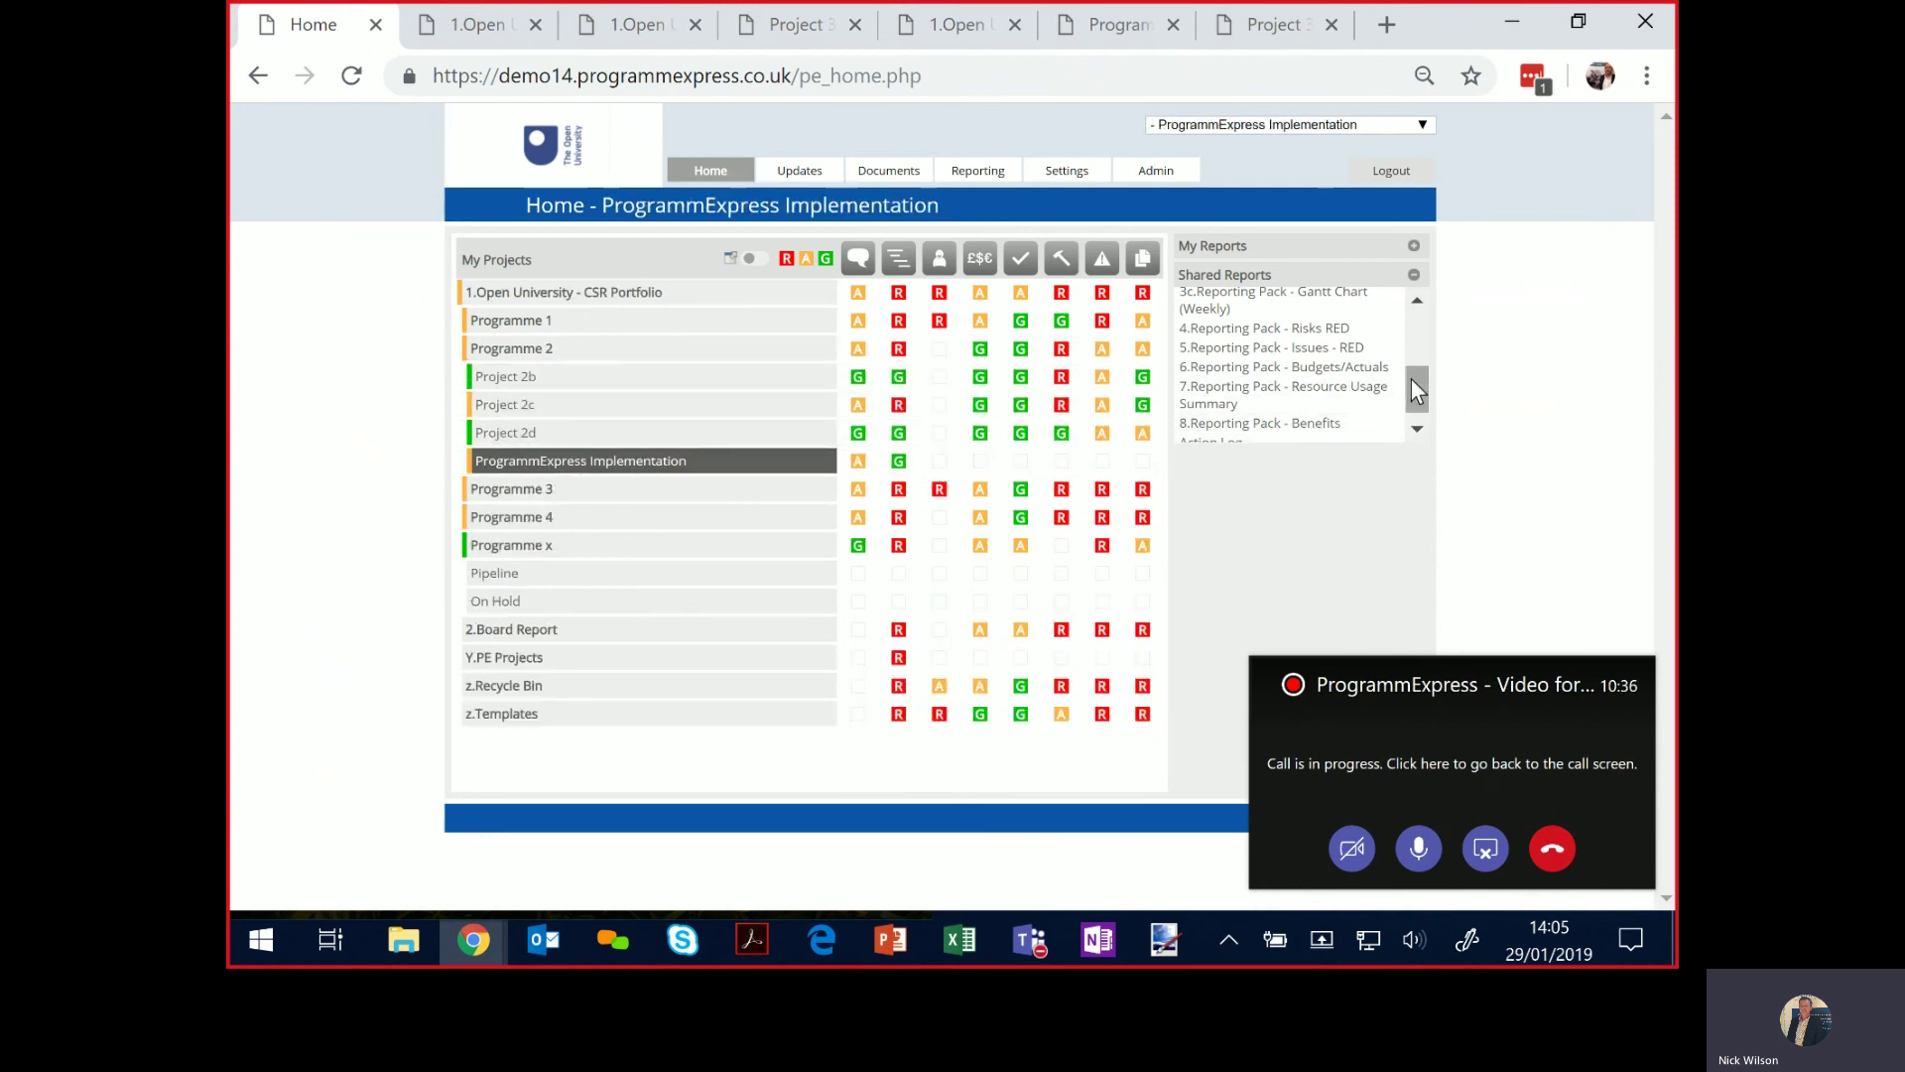
Generate its '3c.Reporting Pack - Gantt Chart (Weekly)' PDF, then return Home and reselect the CSR Portfolio.
left_click_drag(1413, 389, 1423, 409)
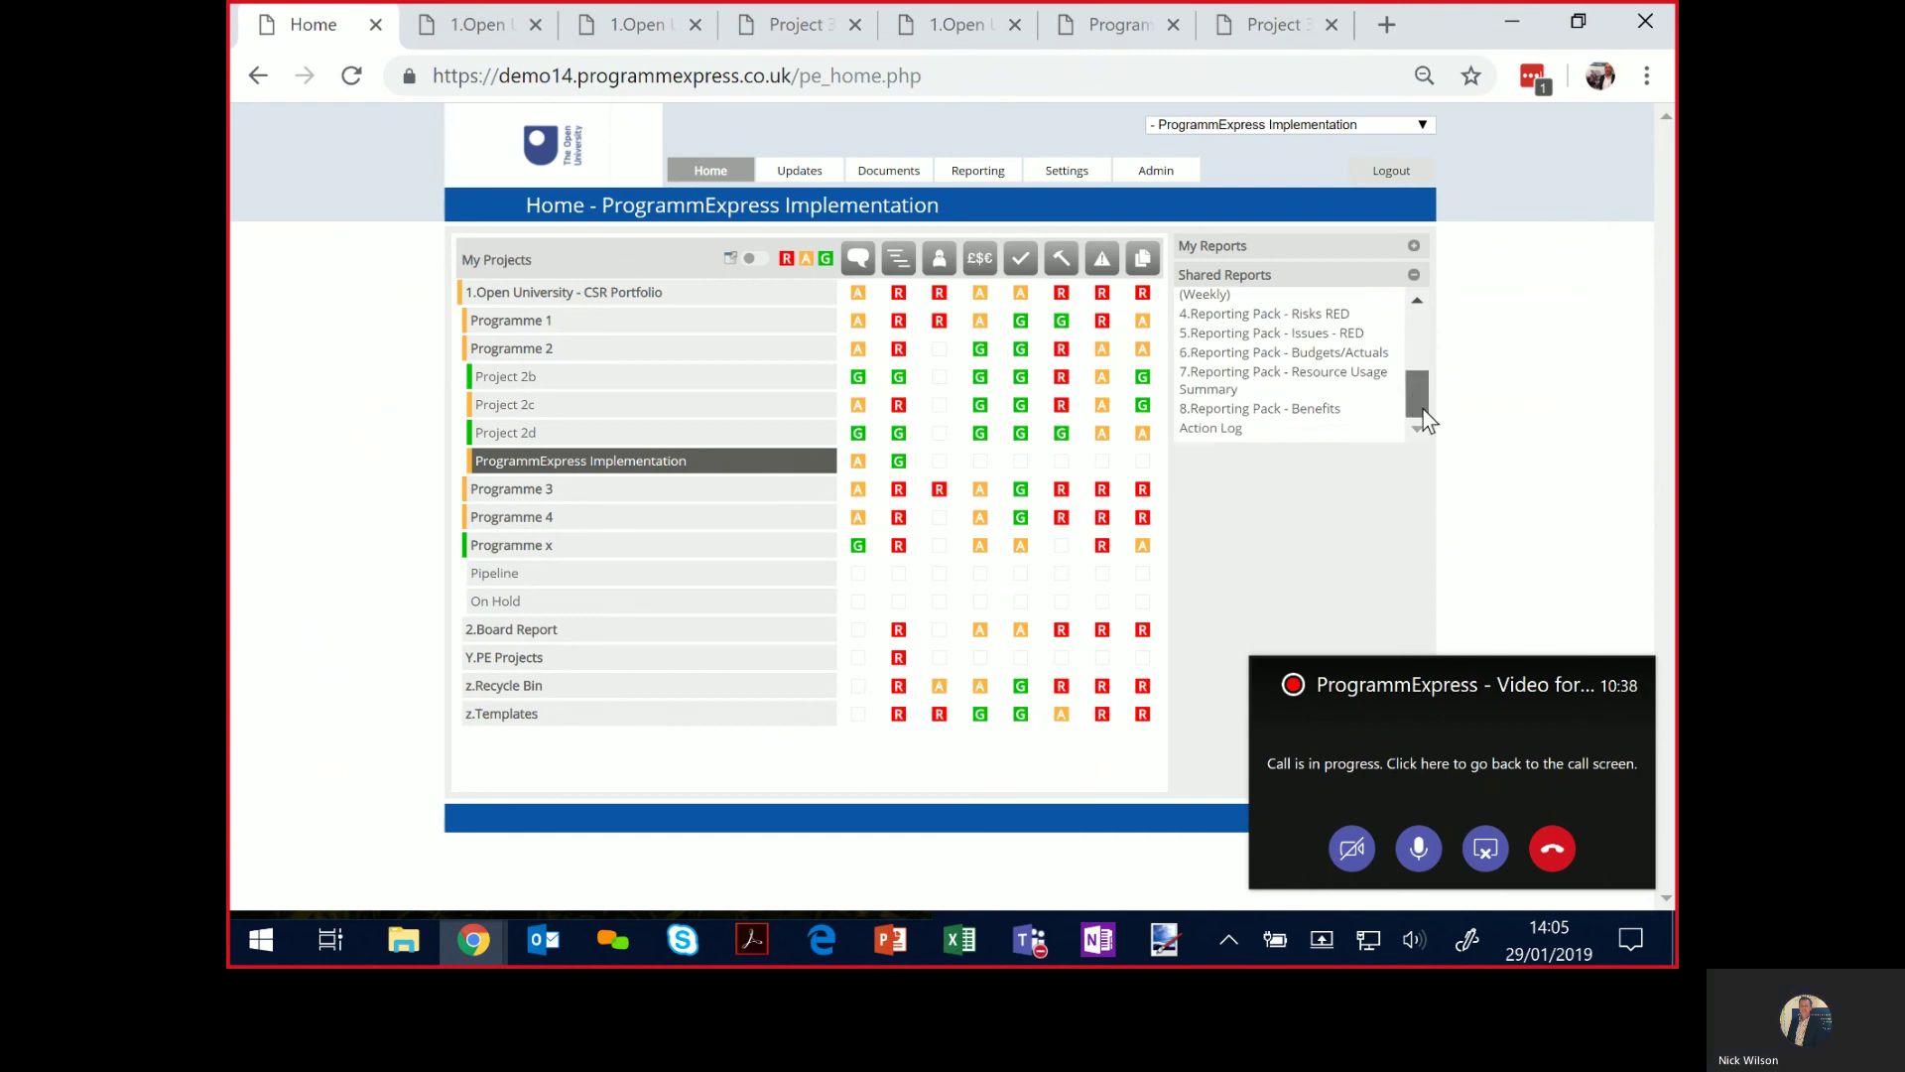
left_click(1217, 316)
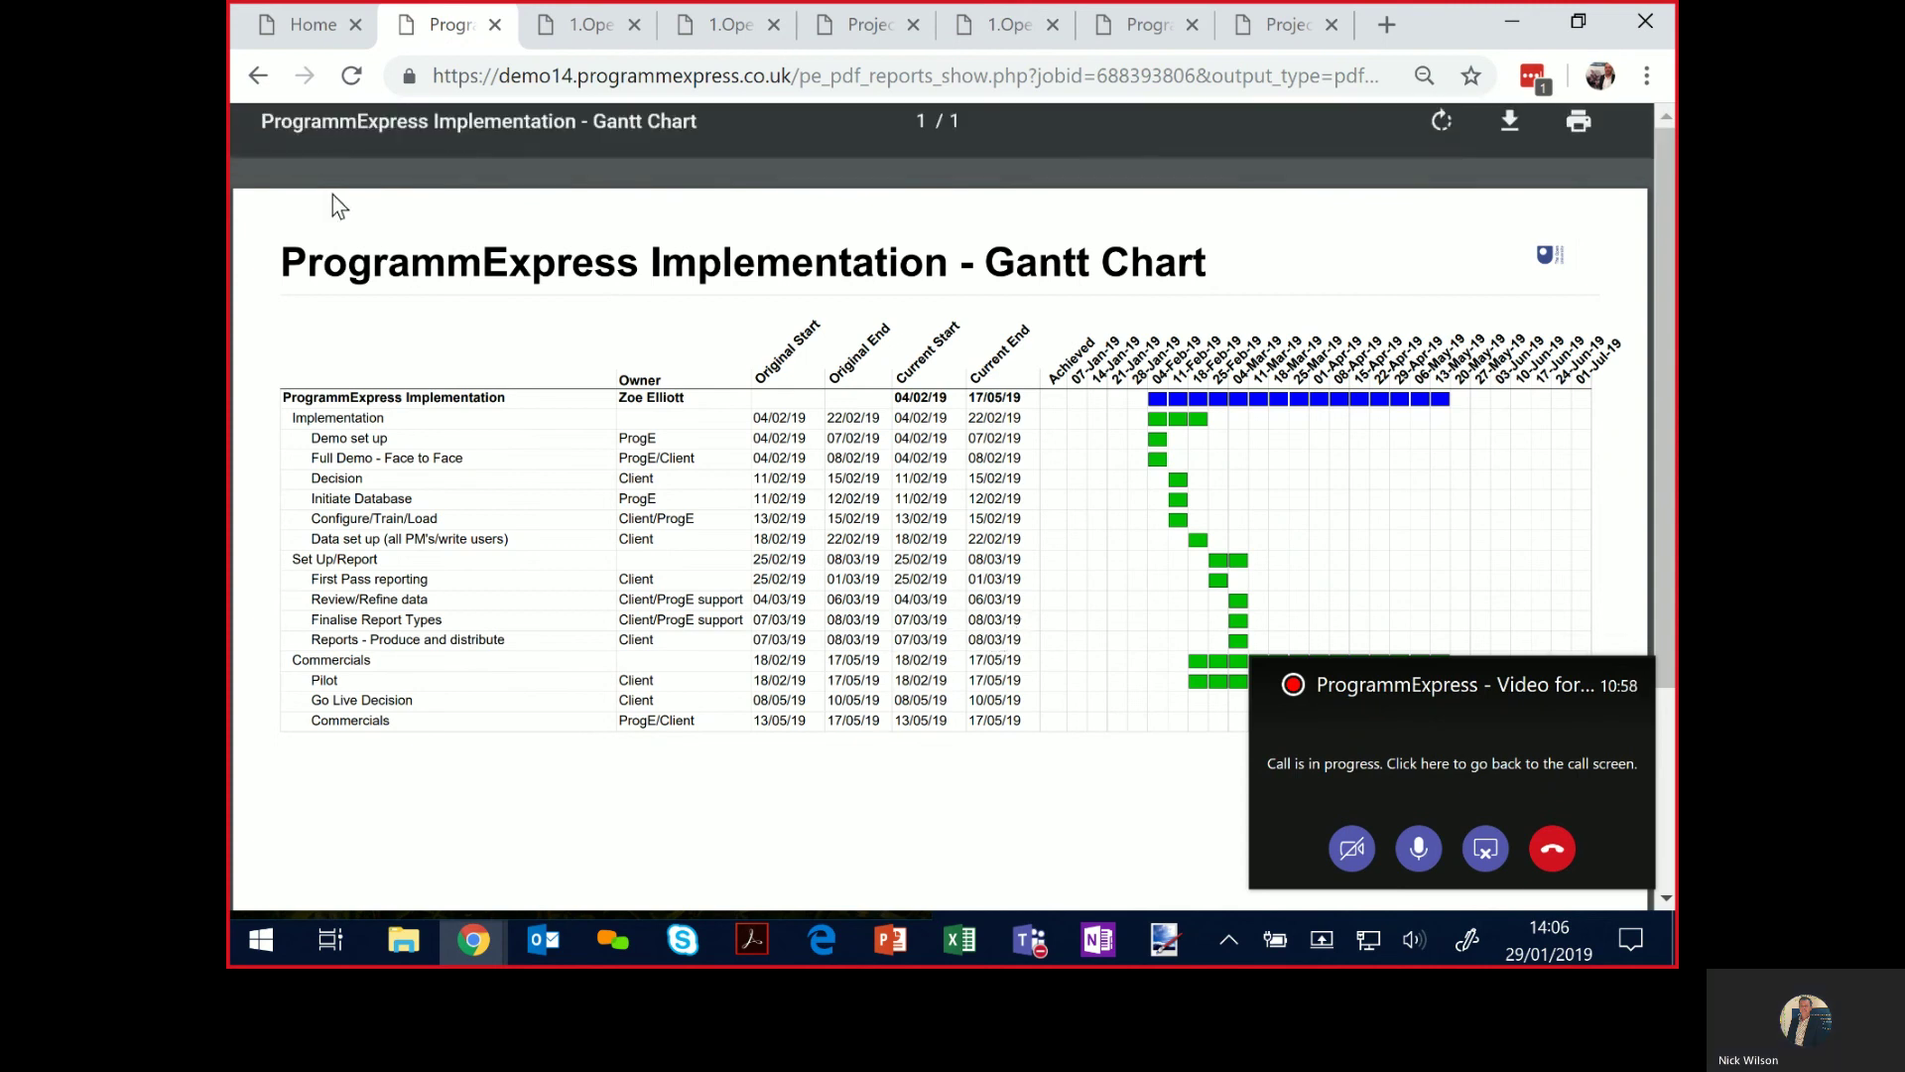
left_click(301, 32)
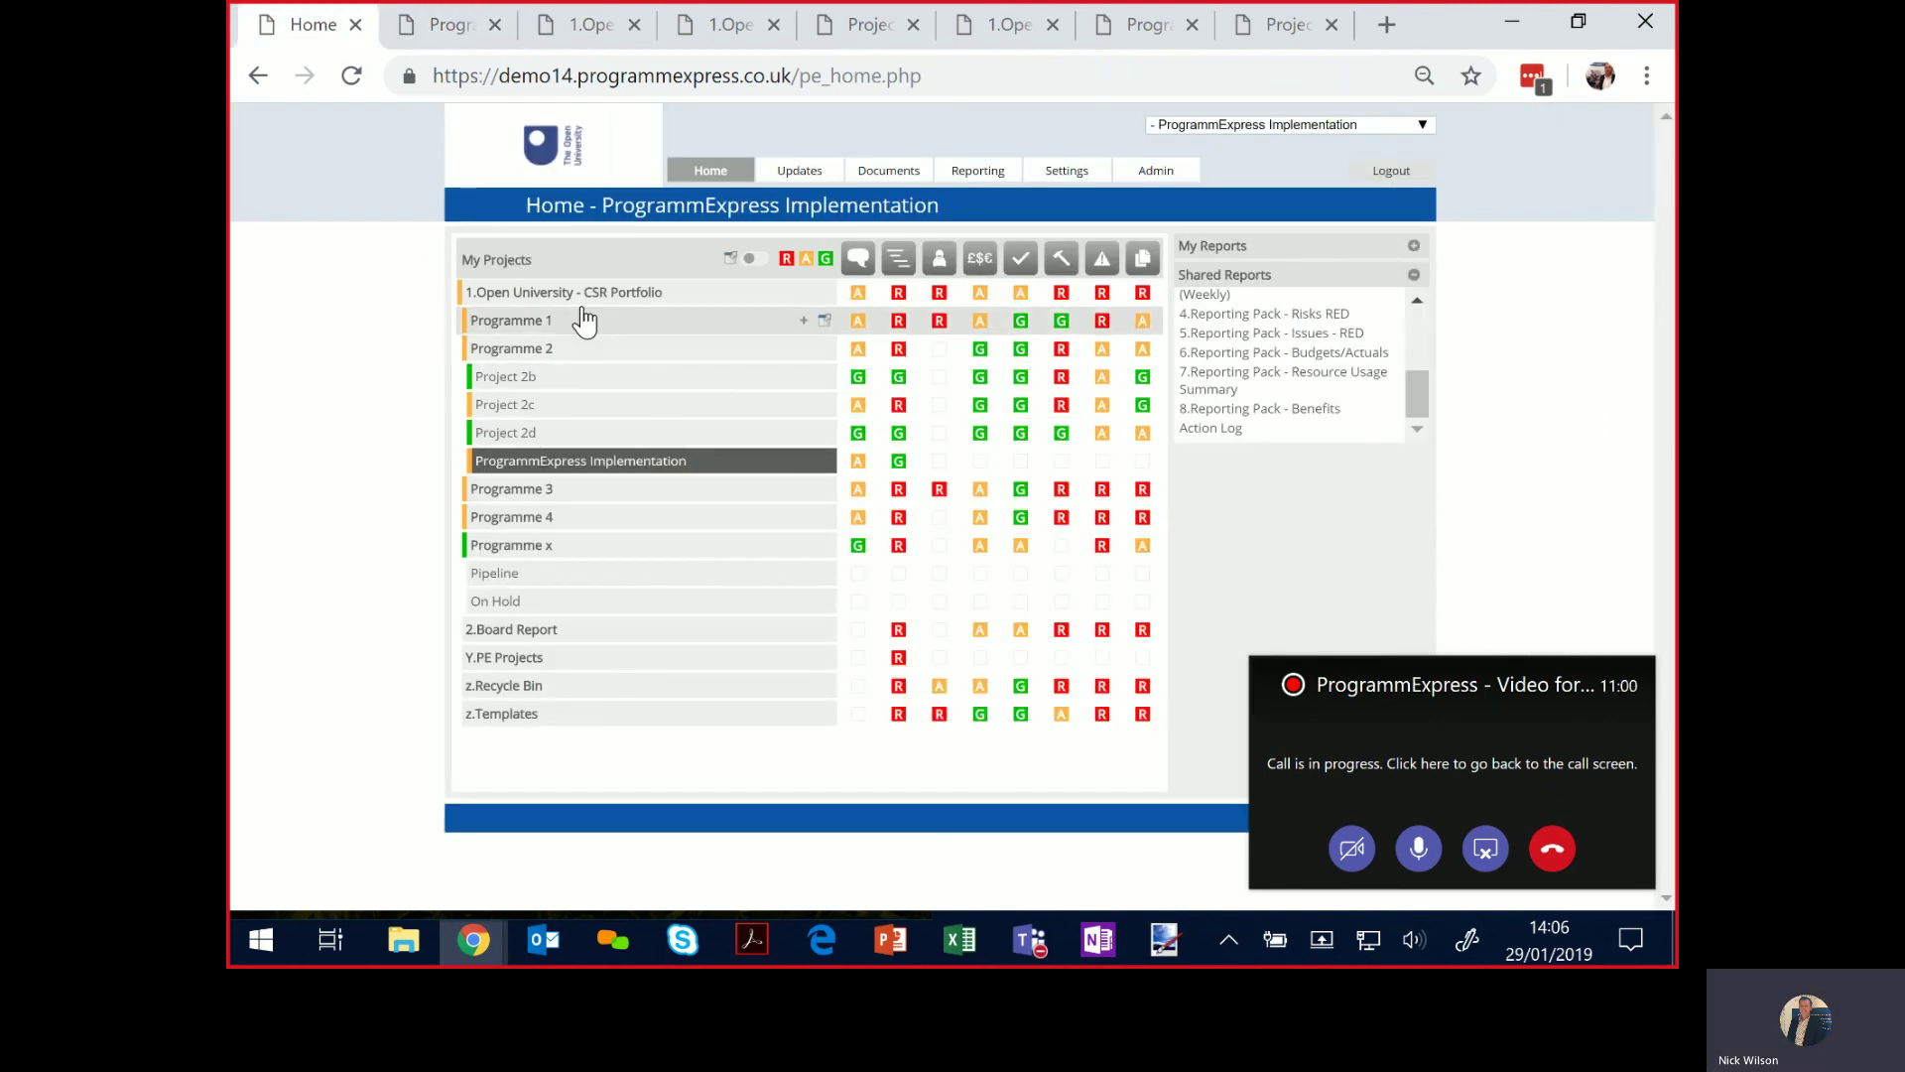
left_click(572, 298)
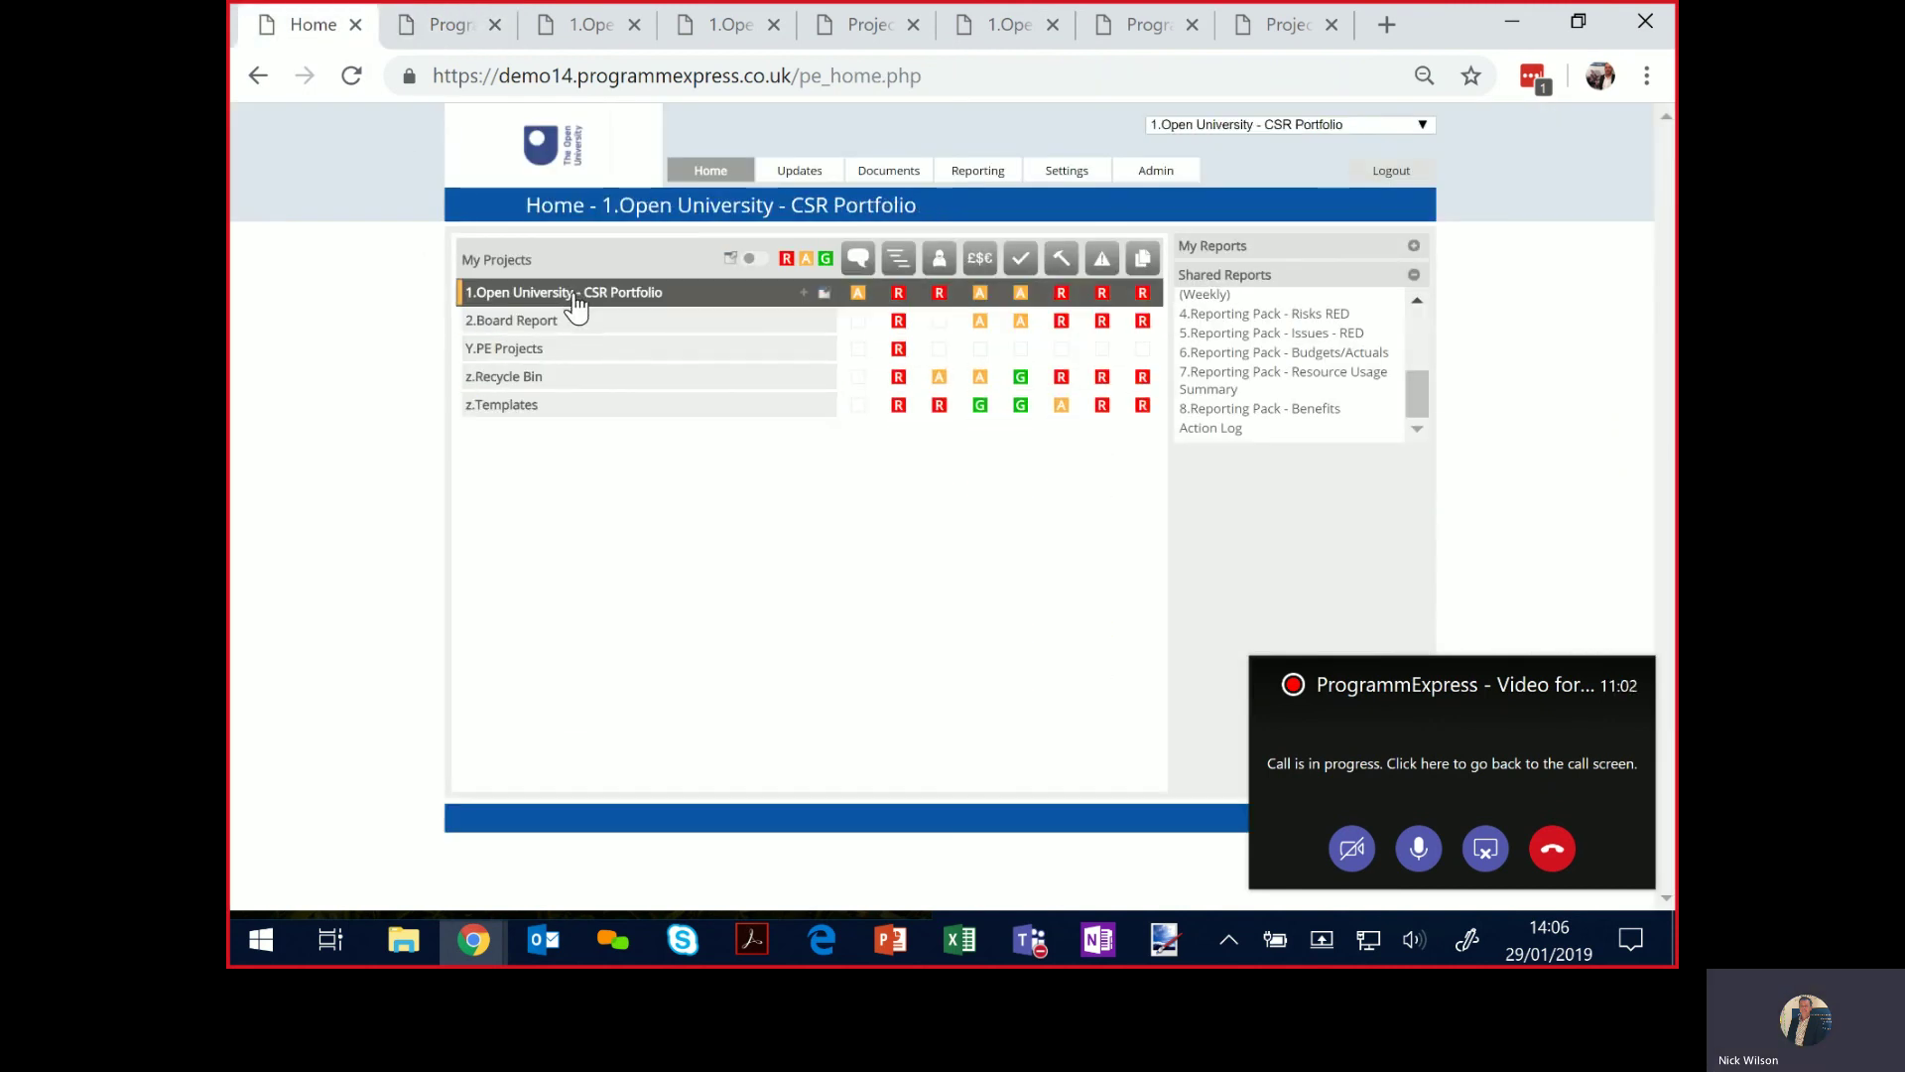